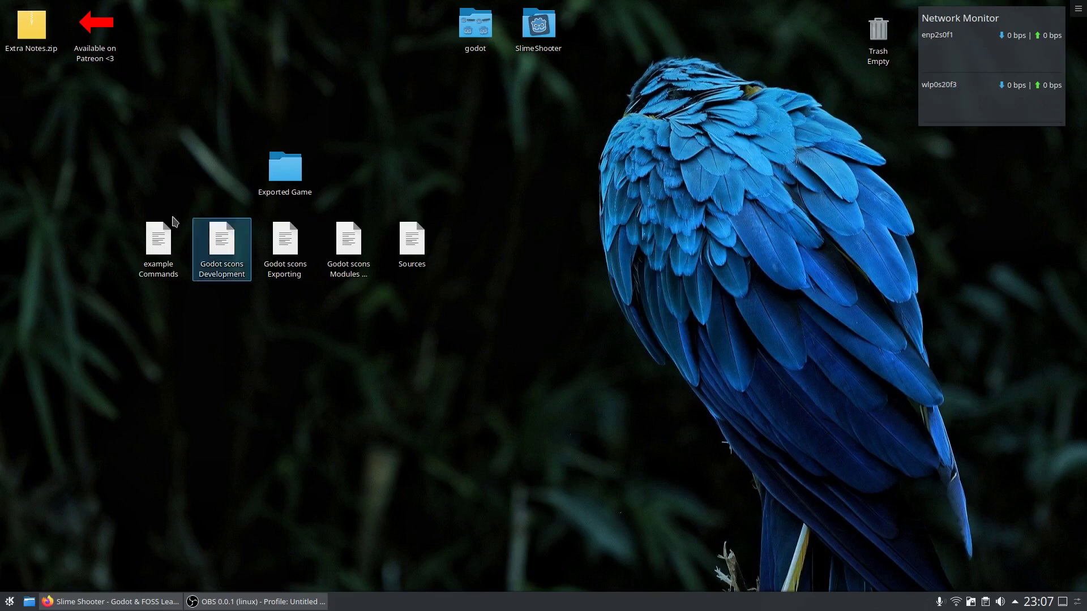
Preview the contents of Extra Notes.zip in Ark, then close the archive
{"action": "left_click_drag", "start_coordinate": [15, 107], "coordinate": [148, 7]}
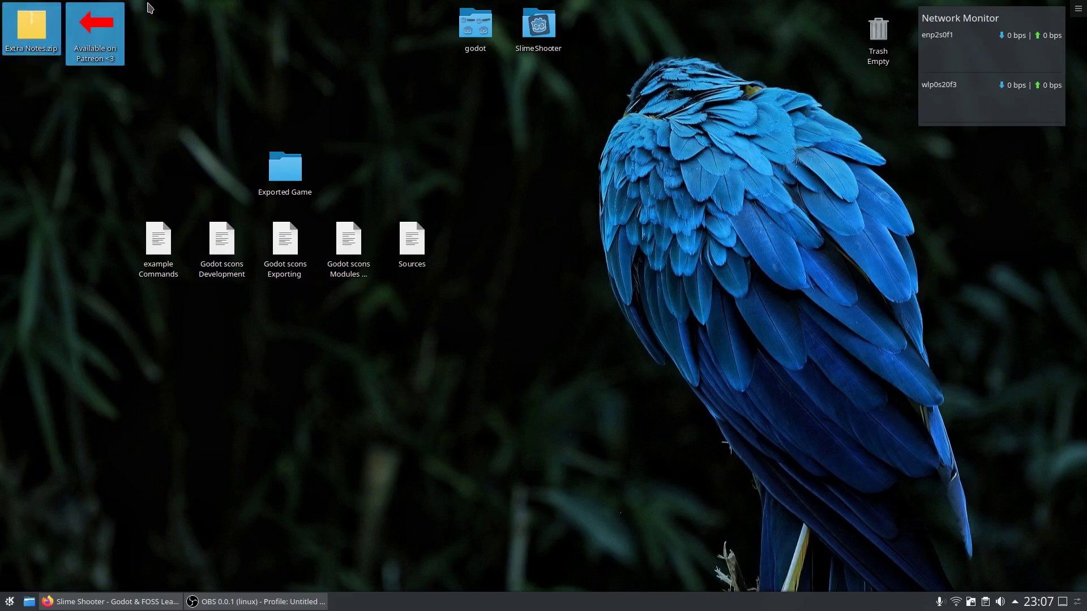
{"action": "double_click", "coordinate": [48, 34]}
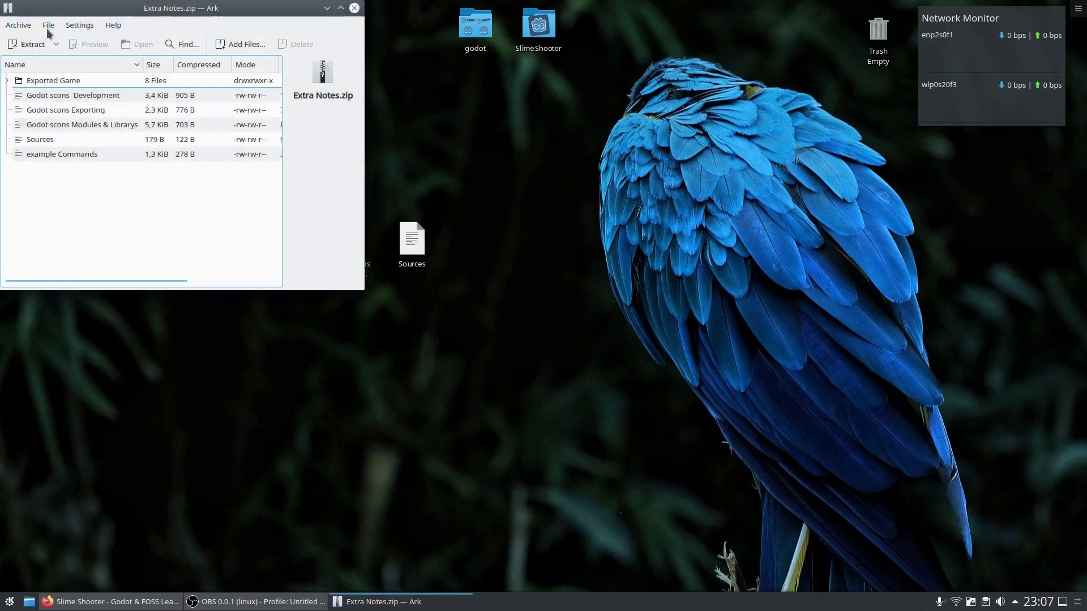
{"action": "left_click", "coordinate": [355, 8]}
Open the Godot scons Development notes in Kate and close them again
{"action": "left_click_drag", "start_coordinate": [101, 225], "coordinate": [514, 266]}
{"action": "double_click", "coordinate": [224, 252]}
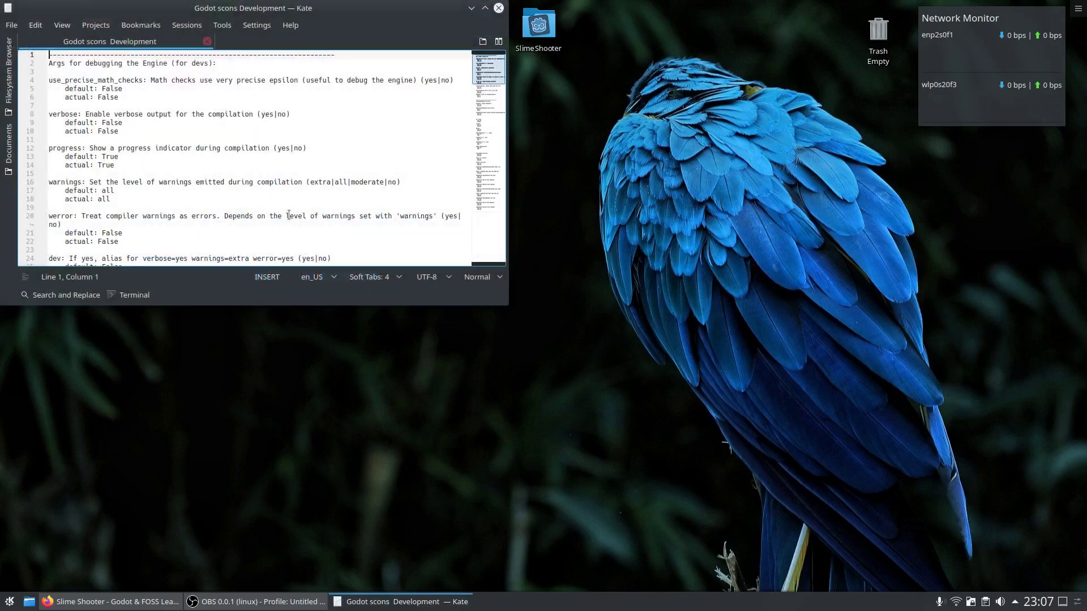
{"action": "key", "text": "ctrl+q"}
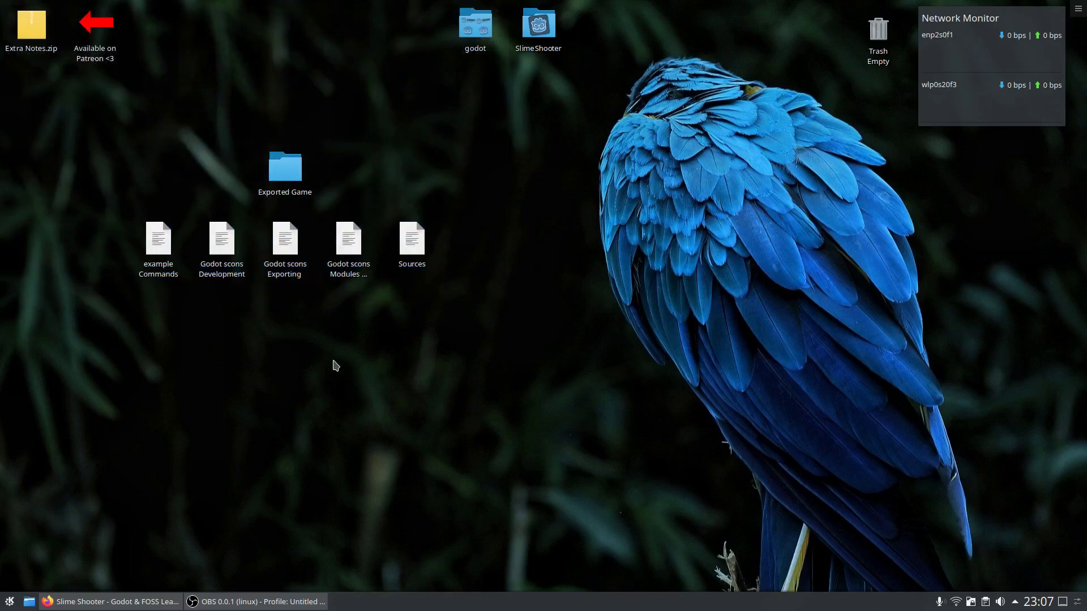
Scroll the itch.io page to its directory structure, then launch the original SlimeShooter.x86_64
{"action": "double_click", "coordinate": [285, 189]}
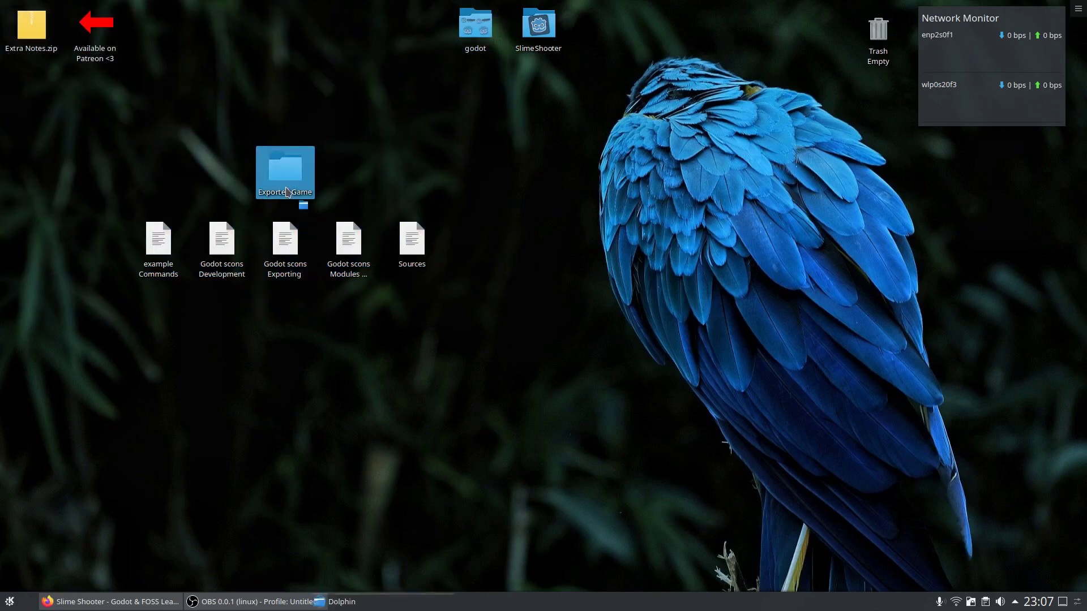
{"action": "left_click", "coordinate": [107, 601]}
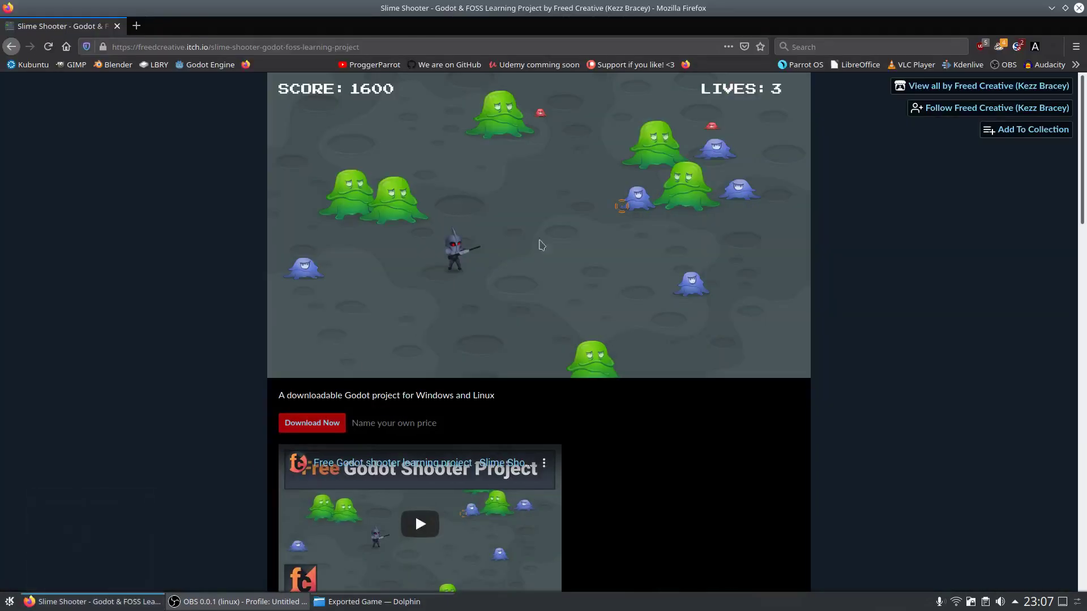
{"action": "scroll", "coordinate": [968, 304], "scroll_direction": "down", "scroll_amount": 3}
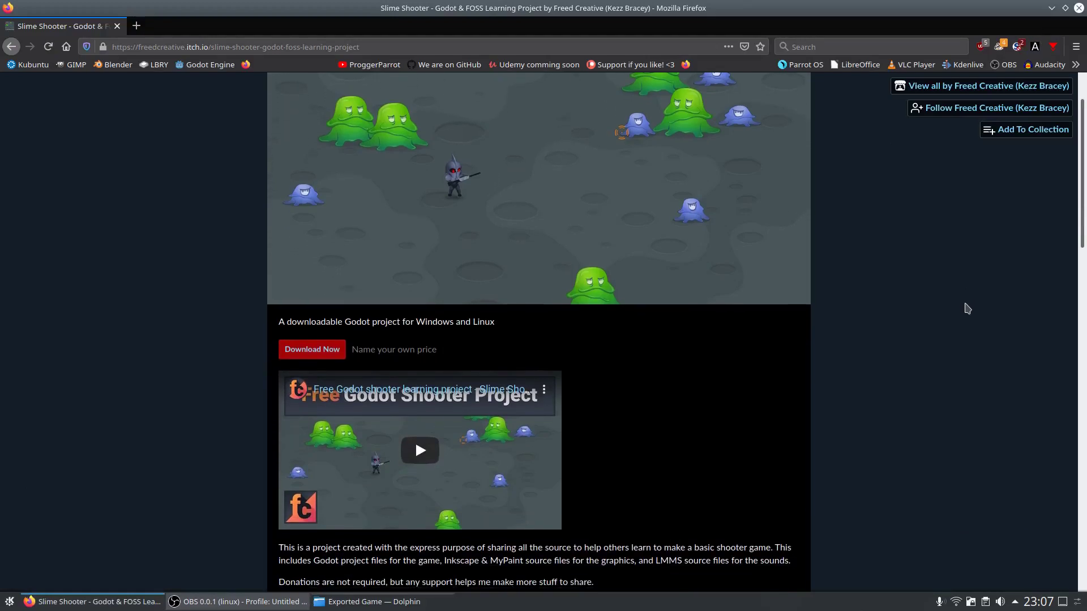
{"action": "scroll", "coordinate": [968, 309], "scroll_direction": "down", "scroll_amount": 3}
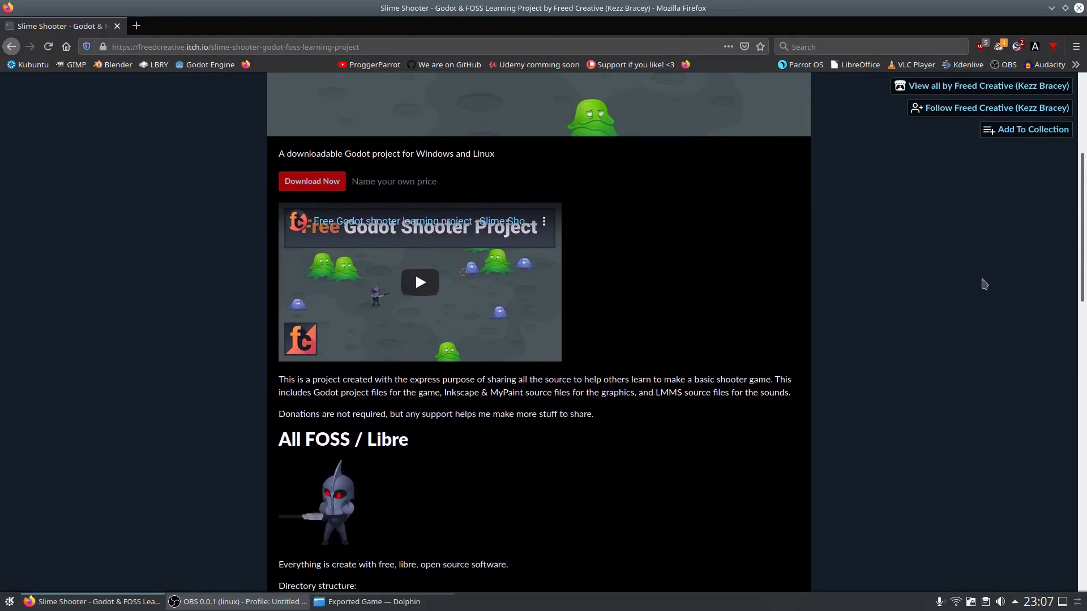
{"action": "scroll", "coordinate": [996, 256], "scroll_direction": "down", "scroll_amount": 4}
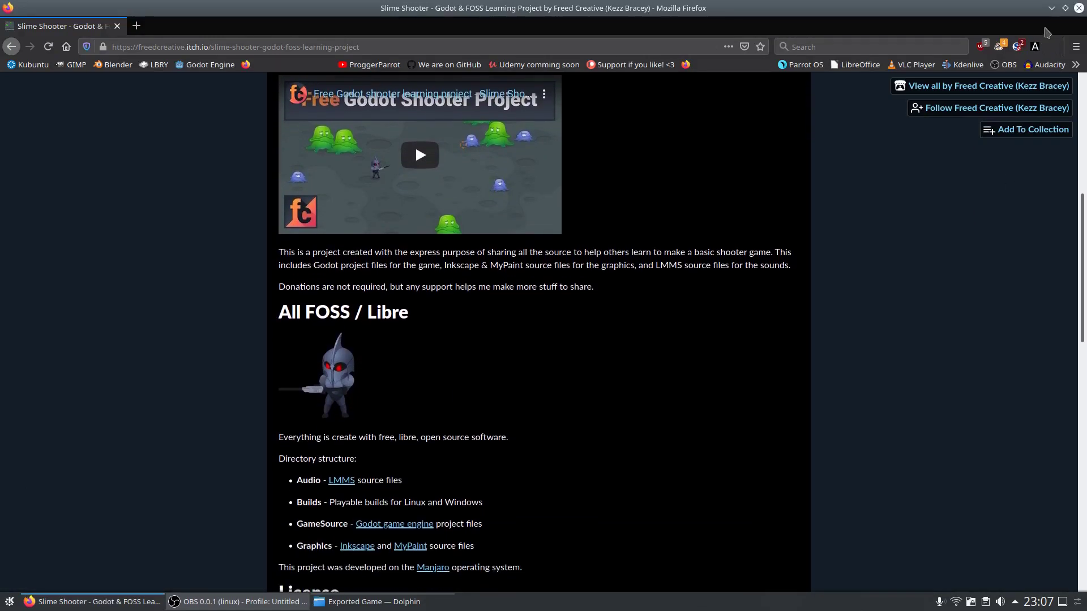
{"action": "left_click", "coordinate": [1051, 8]}
{"action": "left_click", "coordinate": [178, 167]}
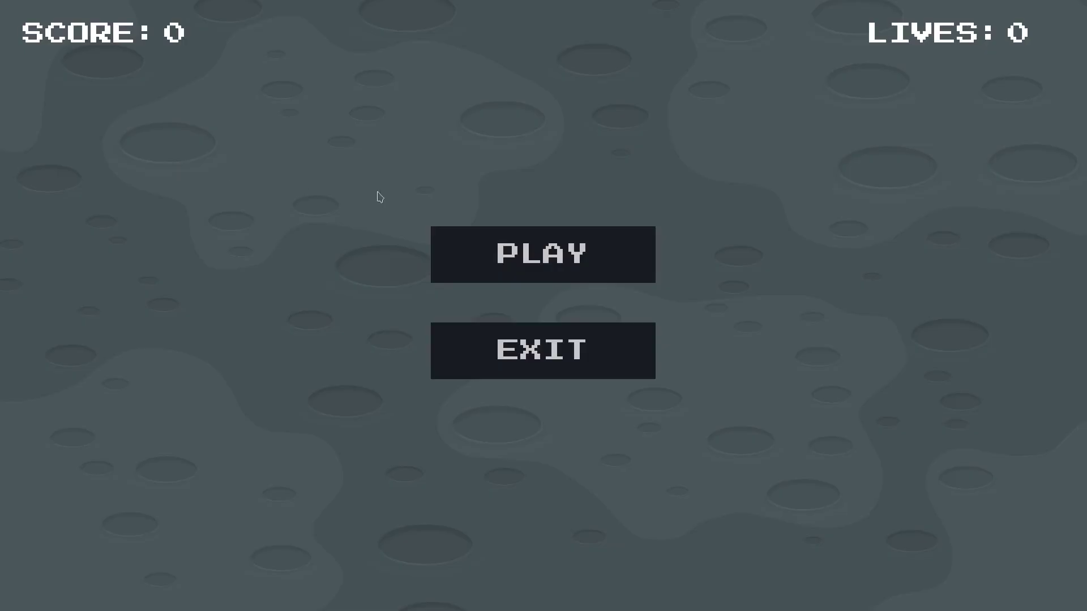
Start a new game and shoot the green, blue and red slimes while moving
{"action": "left_click", "coordinate": [501, 242]}
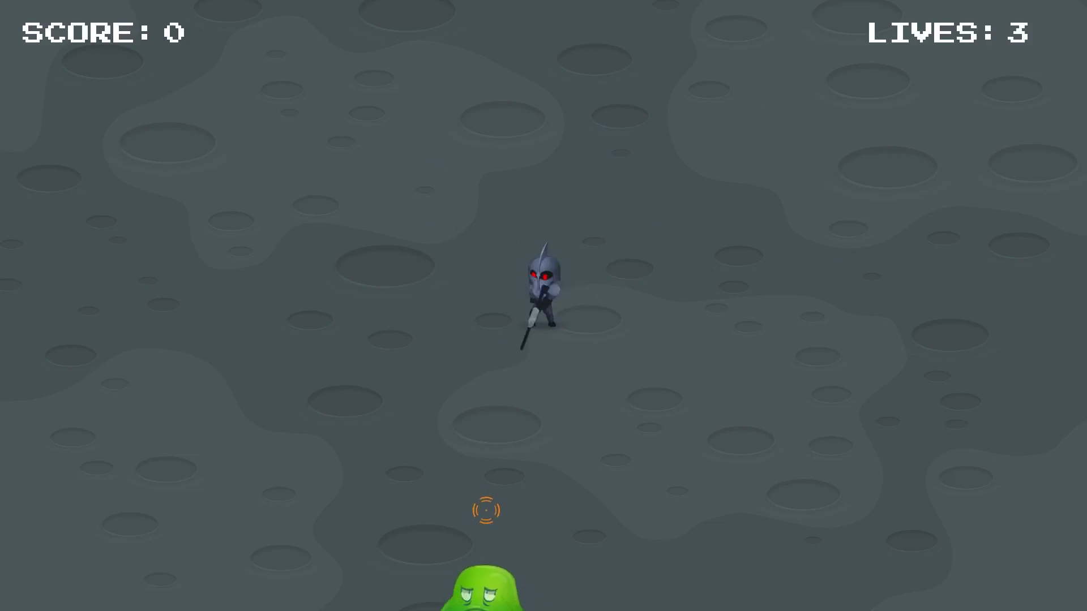
{"action": "left_click", "coordinate": [486, 514]}
{"action": "key", "text": "s"}
{"action": "left_click", "coordinate": [316, 480]}
{"action": "left_click", "coordinate": [309, 506]}
{"action": "left_click", "coordinate": [560, 598]}
{"action": "key", "text": "w"}
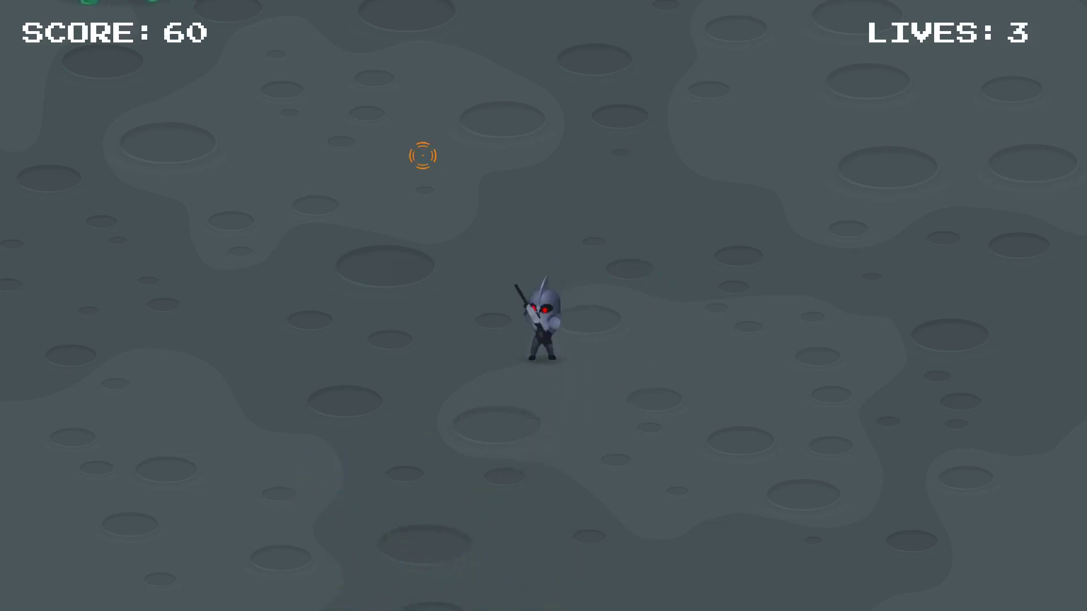
Keep shooting slimes until the score reaches 100, then quit with Alt+F4
{"action": "left_click", "coordinate": [267, 150]}
{"action": "left_click", "coordinate": [651, 555]}
{"action": "left_click", "coordinate": [663, 572]}
{"action": "left_click", "coordinate": [646, 510]}
{"action": "key", "text": "a"}
{"action": "key", "text": "w"}
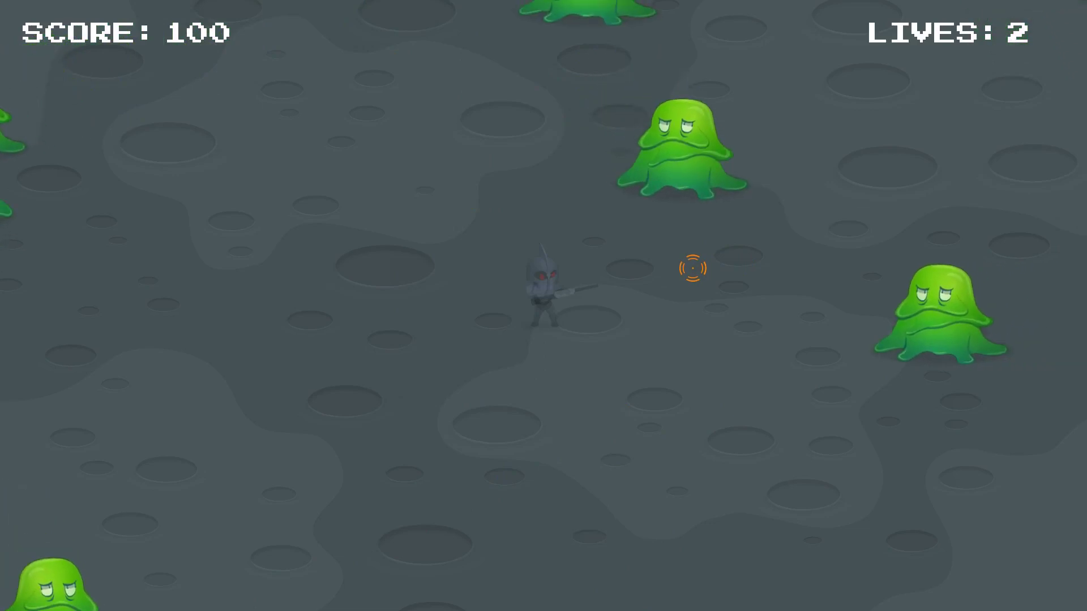
{"action": "key", "text": "alt+F4"}
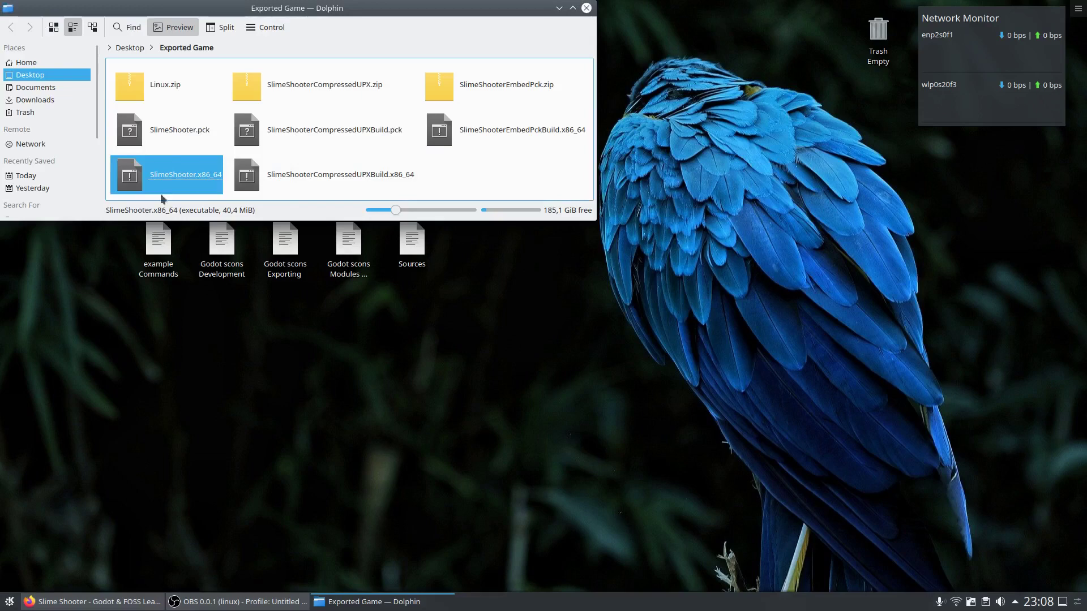
Check the sizes of the original 40.4 MiB build and the embedded-pck build
{"action": "key", "text": "Escape"}
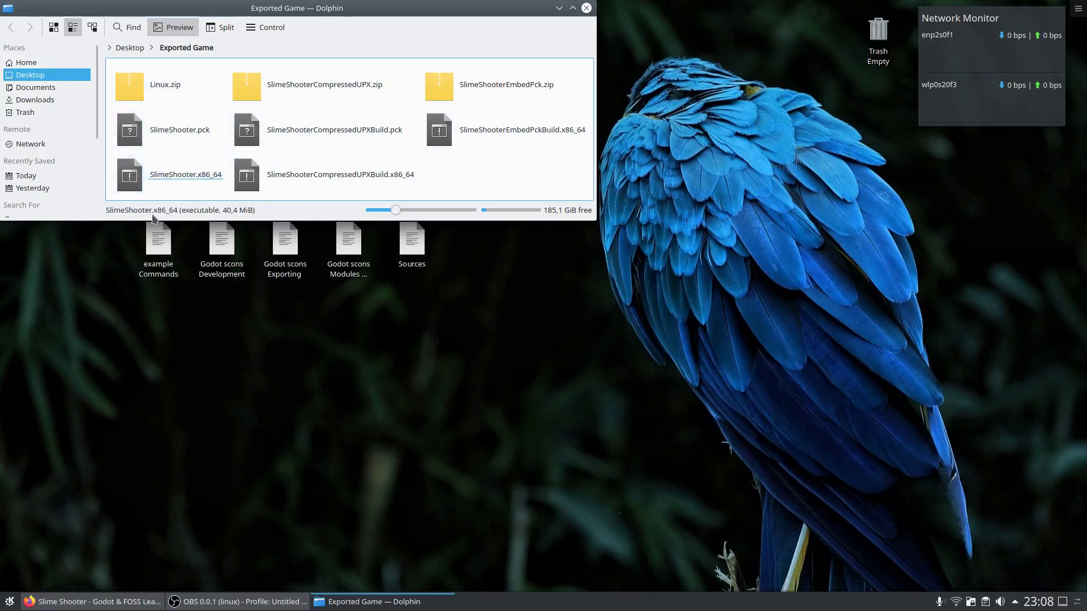
{"action": "left_click", "coordinate": [152, 172]}
{"action": "left_click", "coordinate": [148, 86], "text": "shift"}
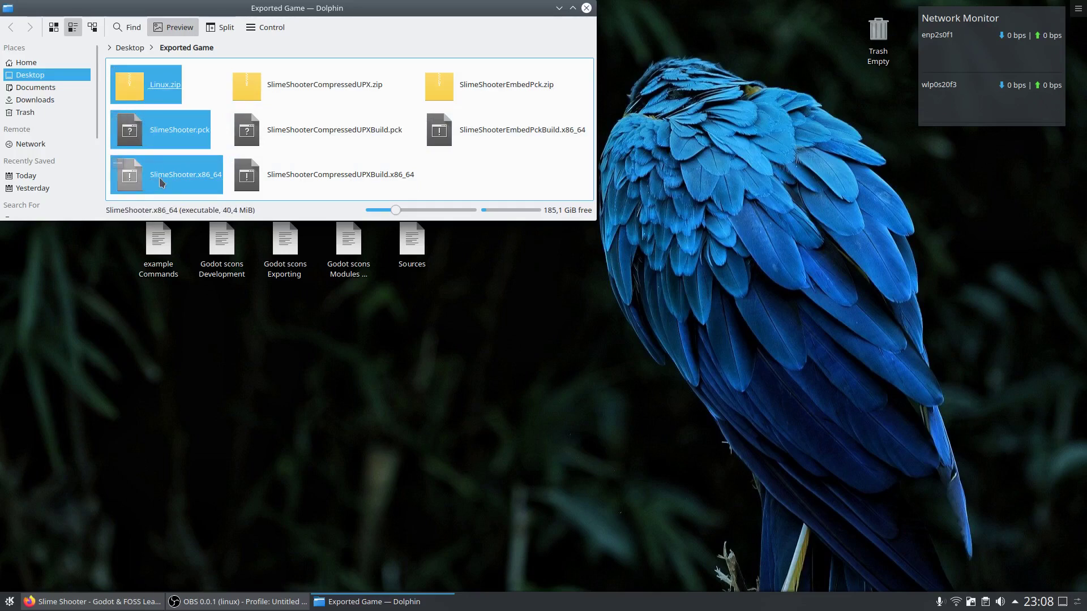
{"action": "left_click", "coordinate": [525, 116]}
{"action": "key", "text": "shift+Up"}
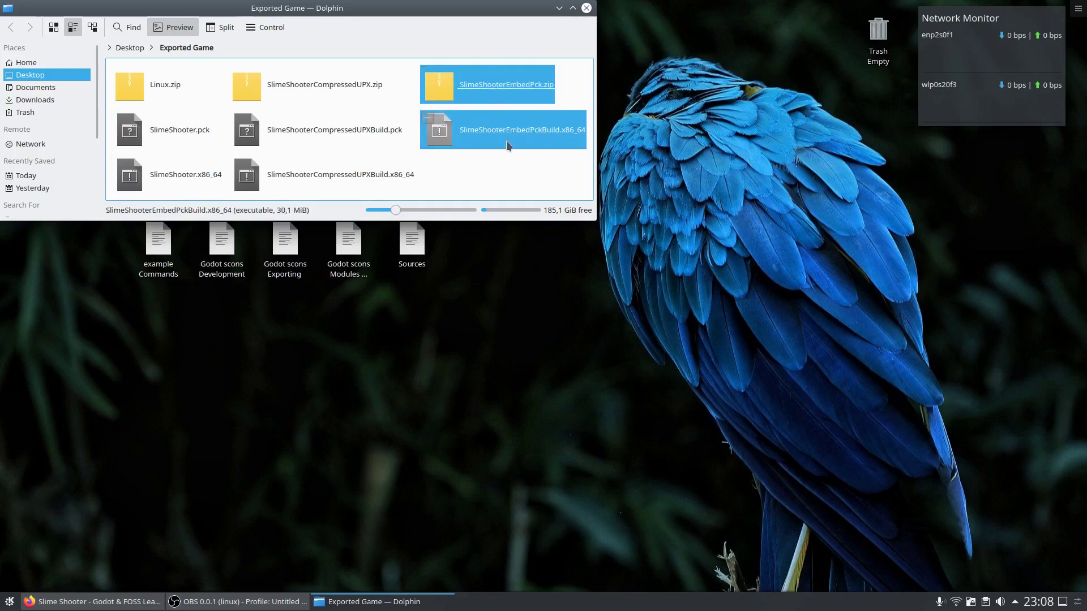
Check the 5.1 MiB UPX-compressed build's files, then minimize the Exported Game window
{"action": "left_click", "coordinate": [493, 167]}
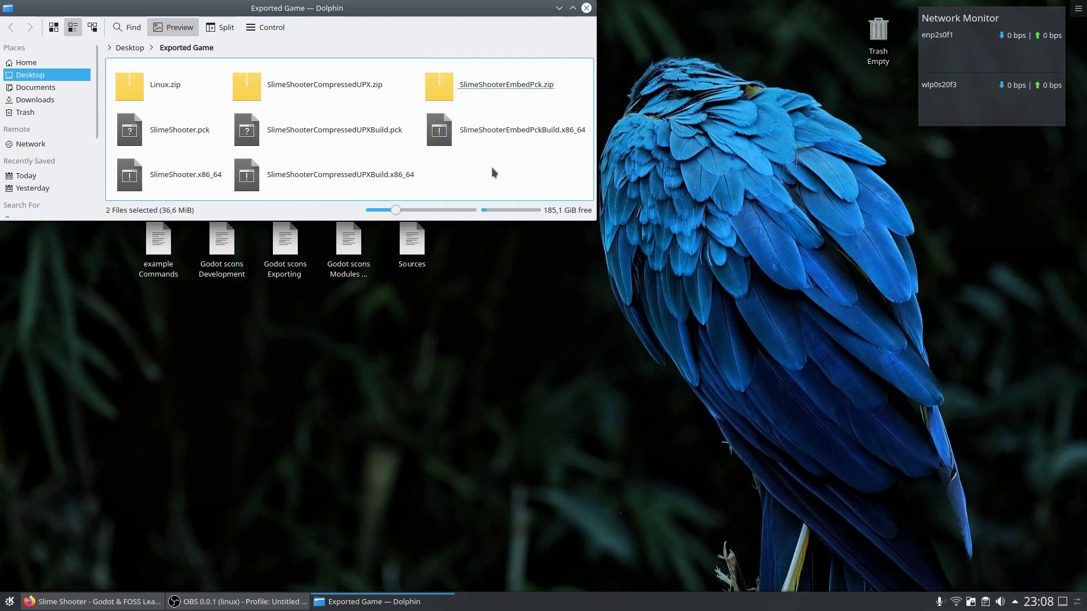
{"action": "left_click", "coordinate": [309, 166]}
{"action": "key", "text": "shift+Up"}
{"action": "key", "text": "shift+Up"}
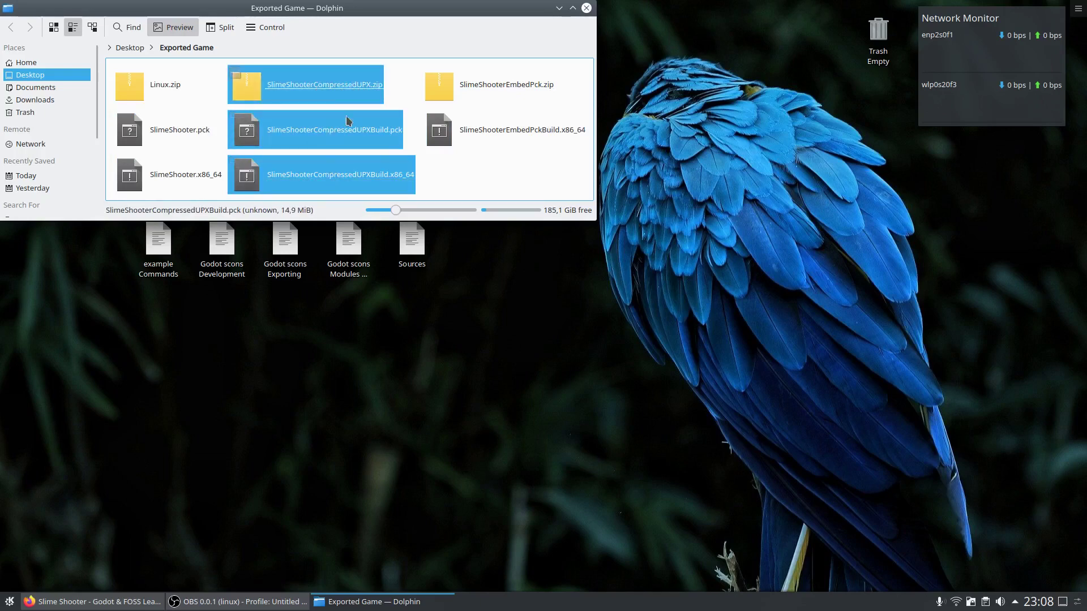
{"action": "left_click", "coordinate": [454, 185]}
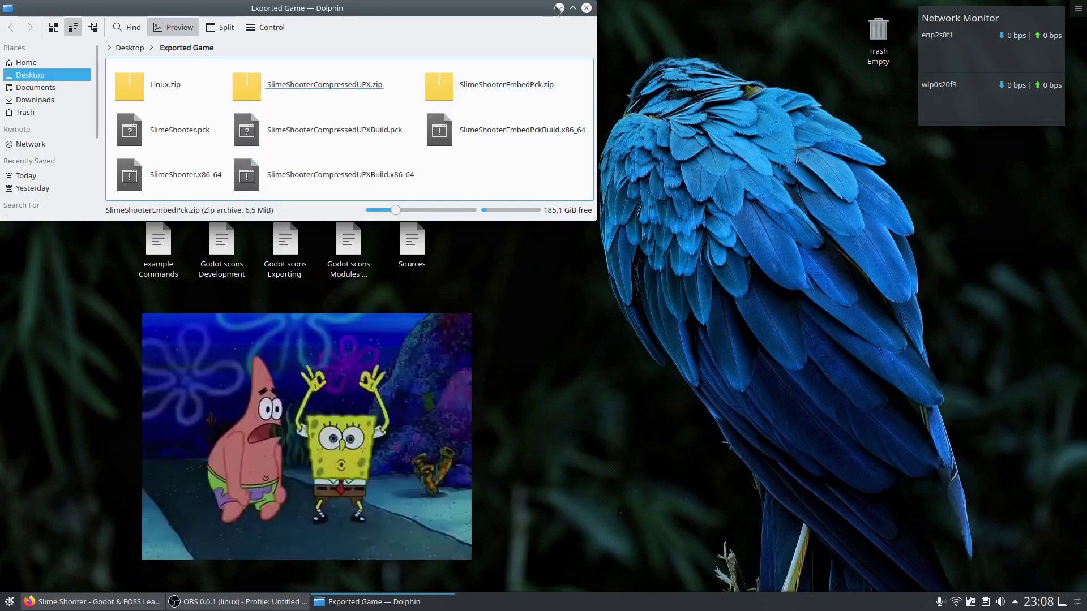
{"action": "left_click", "coordinate": [559, 8]}
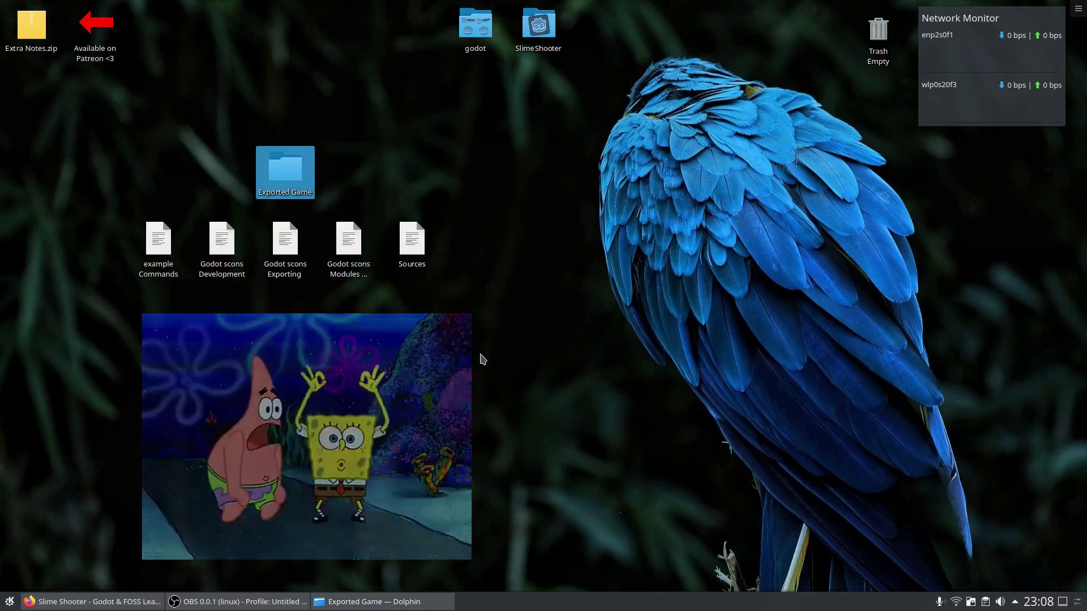
Open the Sources notes and copy the Godot 3.2 git clone command on line 3
{"action": "double_click", "coordinate": [413, 245]}
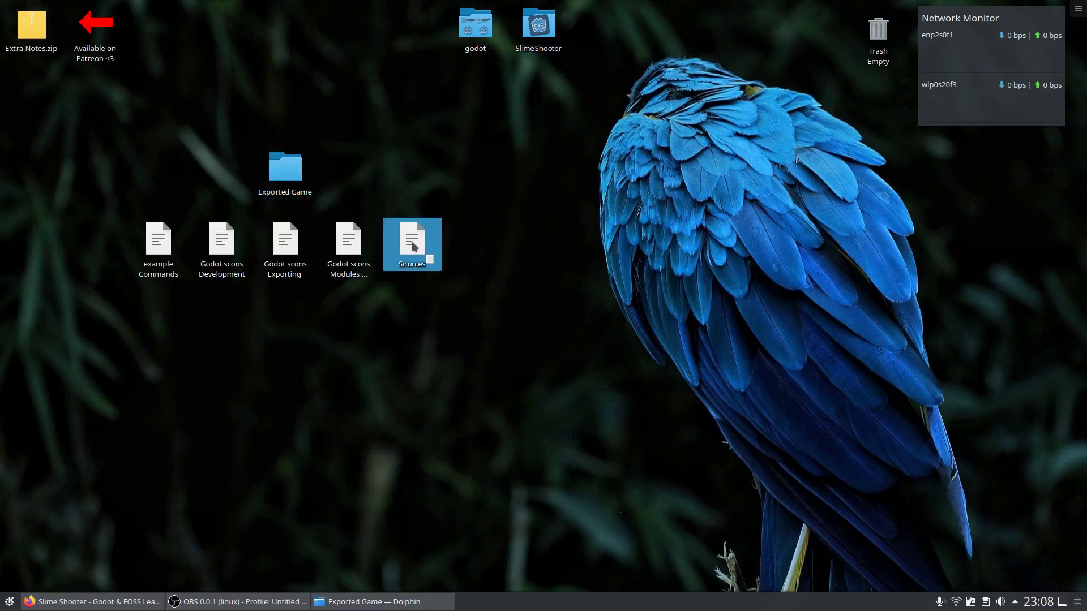
{"action": "left_click_drag", "start_coordinate": [341, 15], "coordinate": [342, 323]}
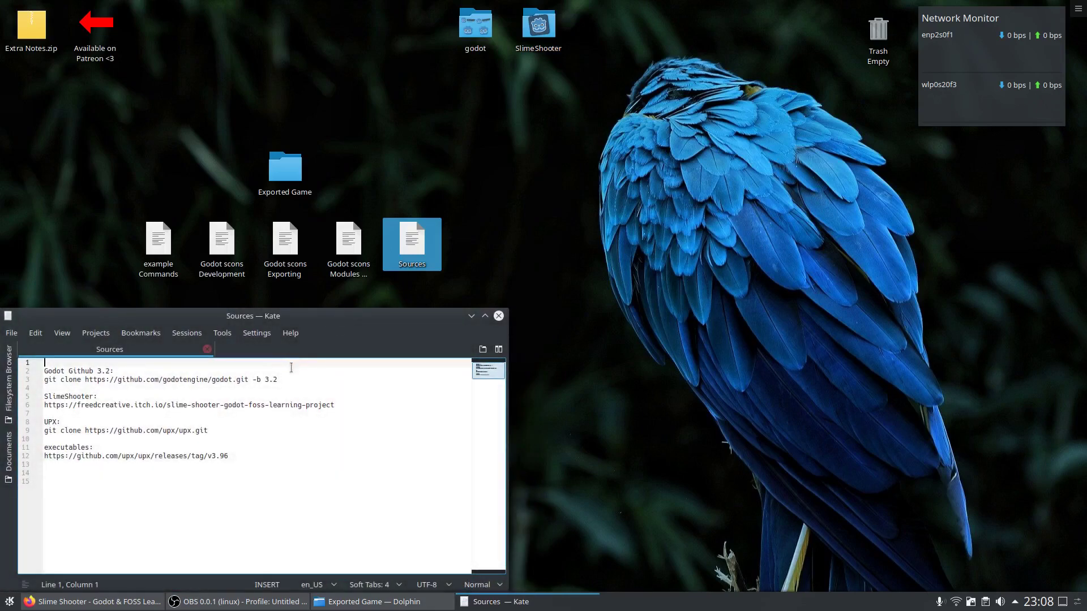
{"action": "mouse_move", "coordinate": [277, 379]}
{"action": "left_mouse_down"}
{"action": "mouse_move", "coordinate": [116, 372]}
{"action": "mouse_move", "coordinate": [40, 383]}
{"action": "left_mouse_up"}
{"action": "right_click", "coordinate": [56, 383]}
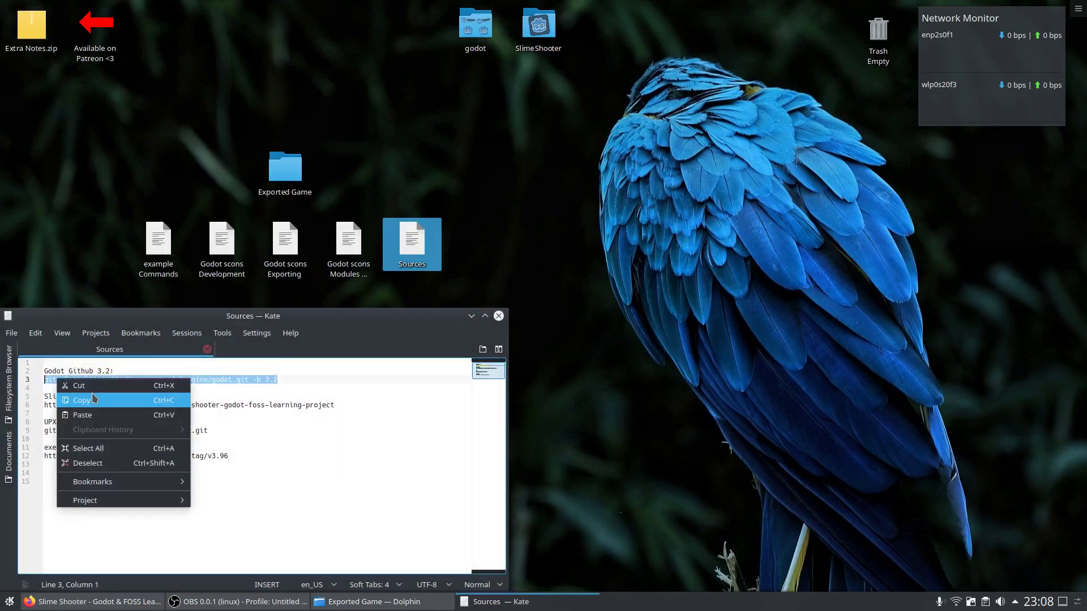
{"action": "left_click", "coordinate": [77, 400]}
Minimize the Sources editor to show the desktop
{"action": "left_click", "coordinate": [573, 209]}
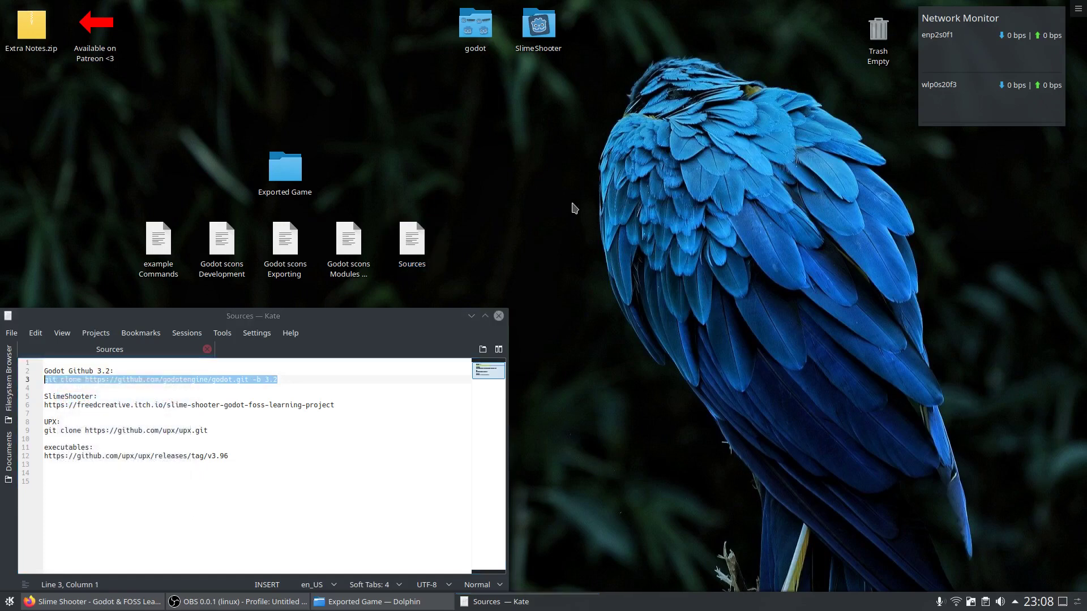
{"action": "key", "text": "super+d"}
{"action": "key", "text": "alt+space"}
{"action": "key", "text": "Escape"}
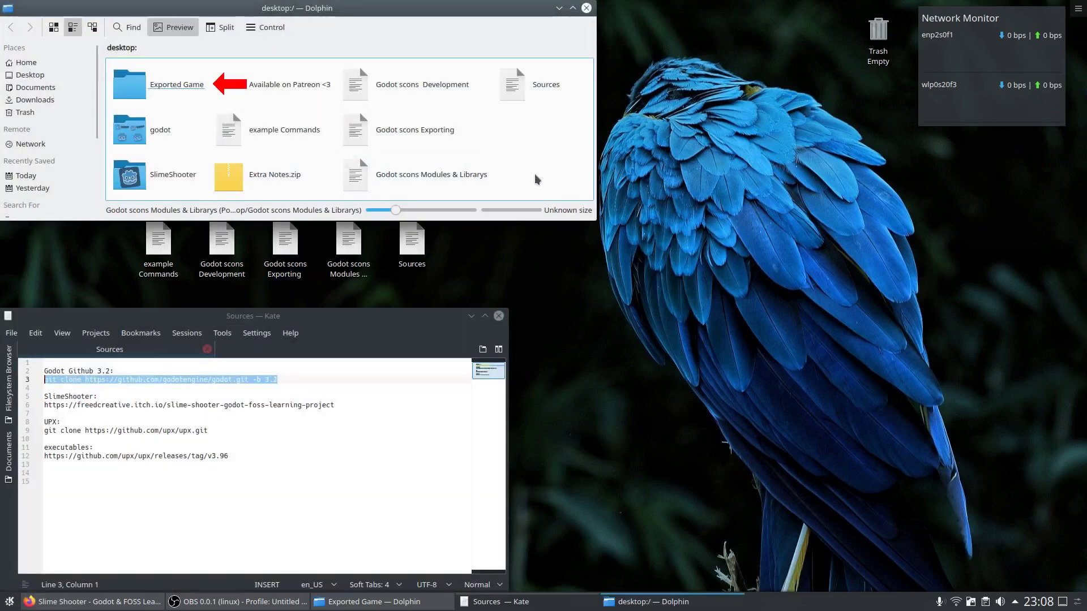
Paste the git clone command into Dolphin's terminal with F4, then minimize Dolphin
{"action": "key", "text": "F4"}
{"action": "right_click", "coordinate": [478, 188]}
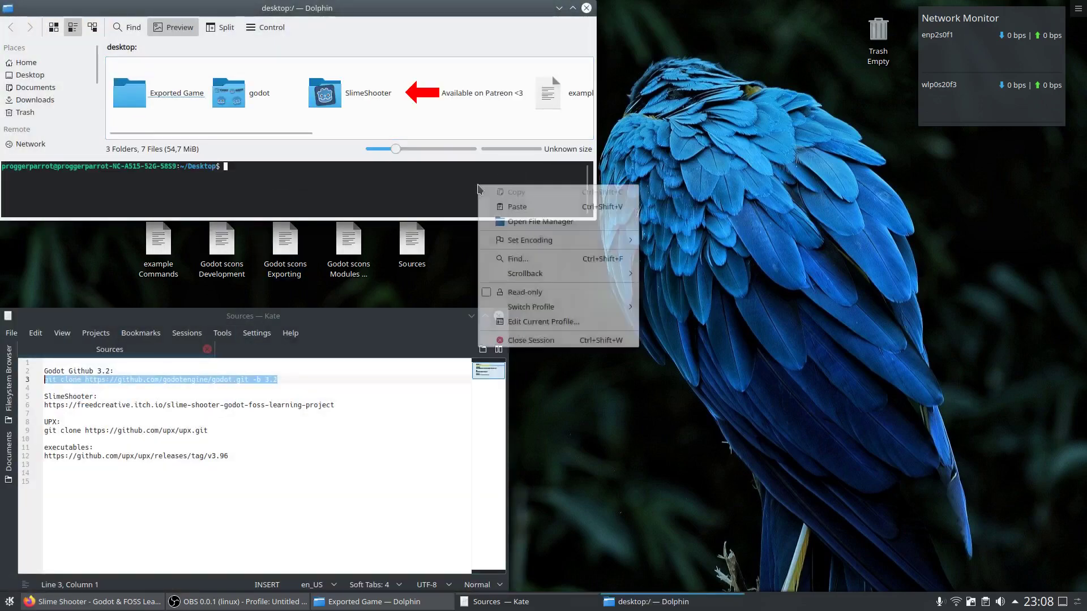
{"action": "left_click", "coordinate": [517, 206]}
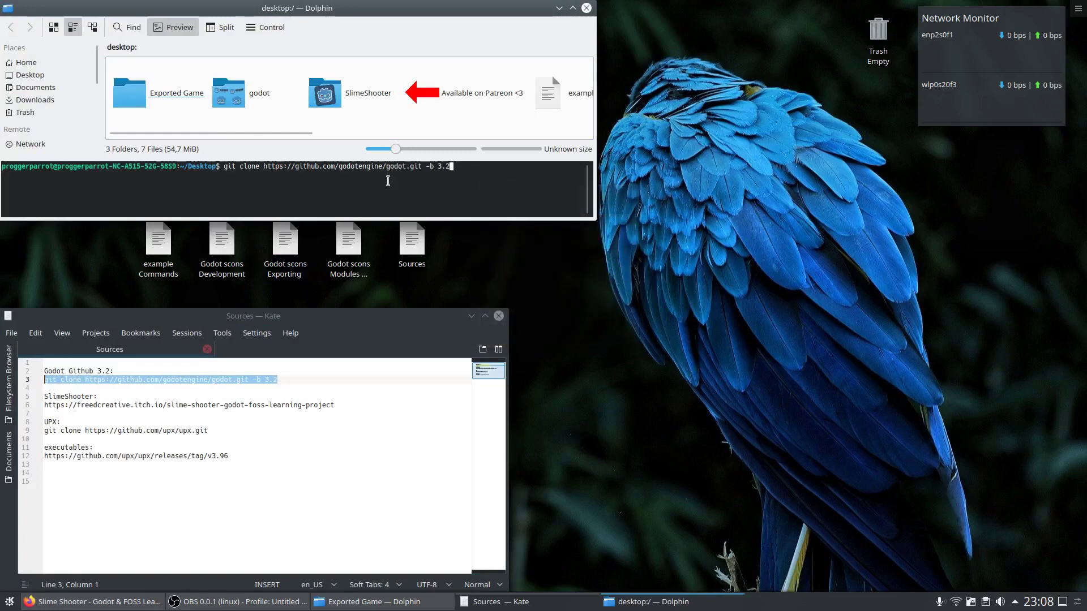
{"action": "left_click", "coordinate": [559, 7]}
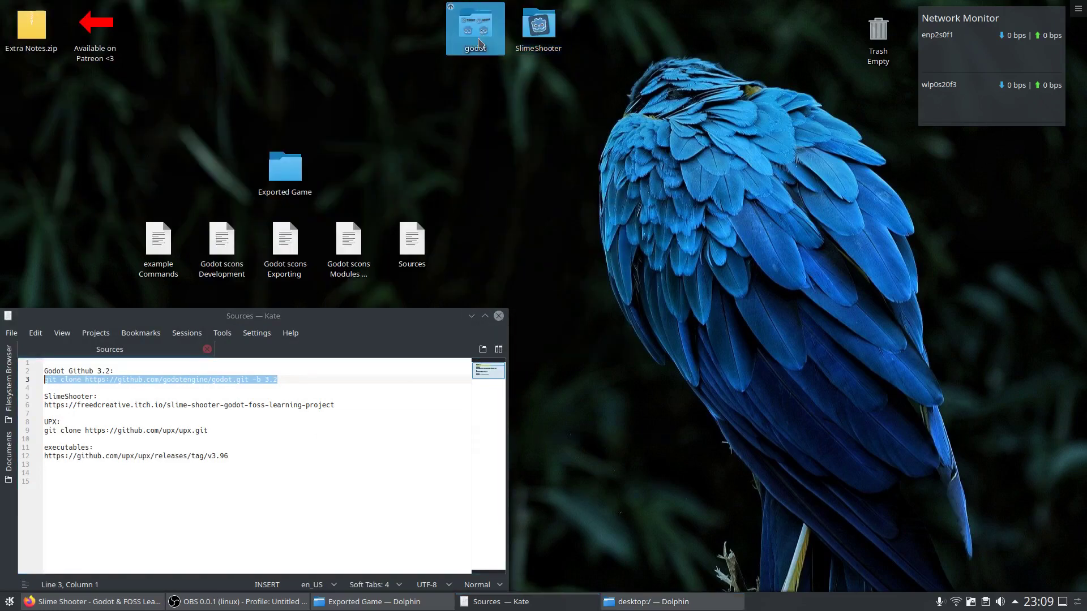
Close the desktop:/ window and open the godot folder in an enlarged window at upper right
{"action": "left_click", "coordinate": [471, 316]}
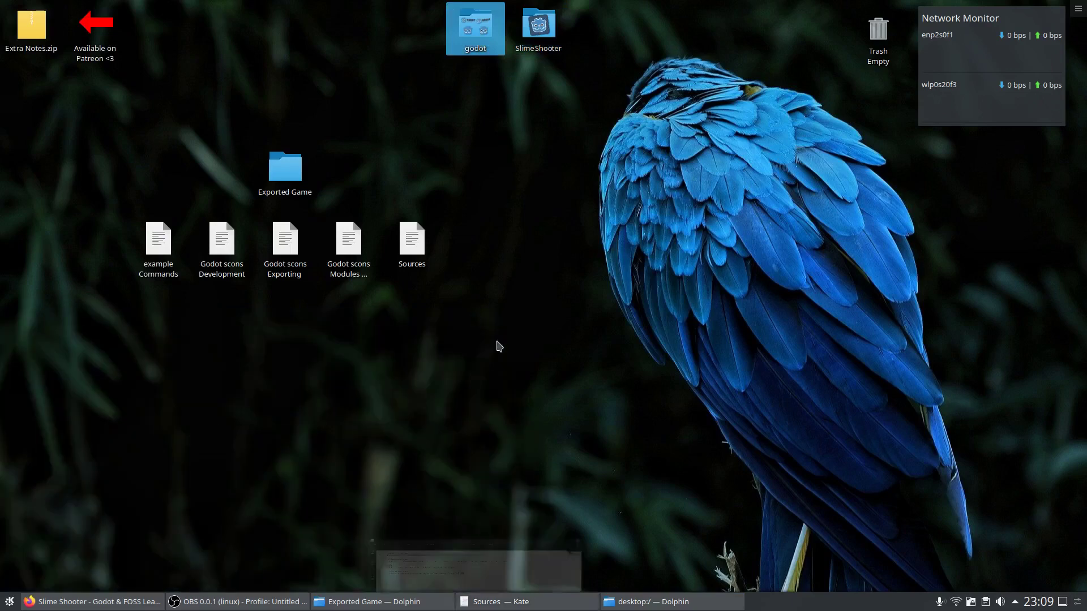
{"action": "right_click", "coordinate": [669, 607]}
{"action": "left_click", "coordinate": [651, 586]}
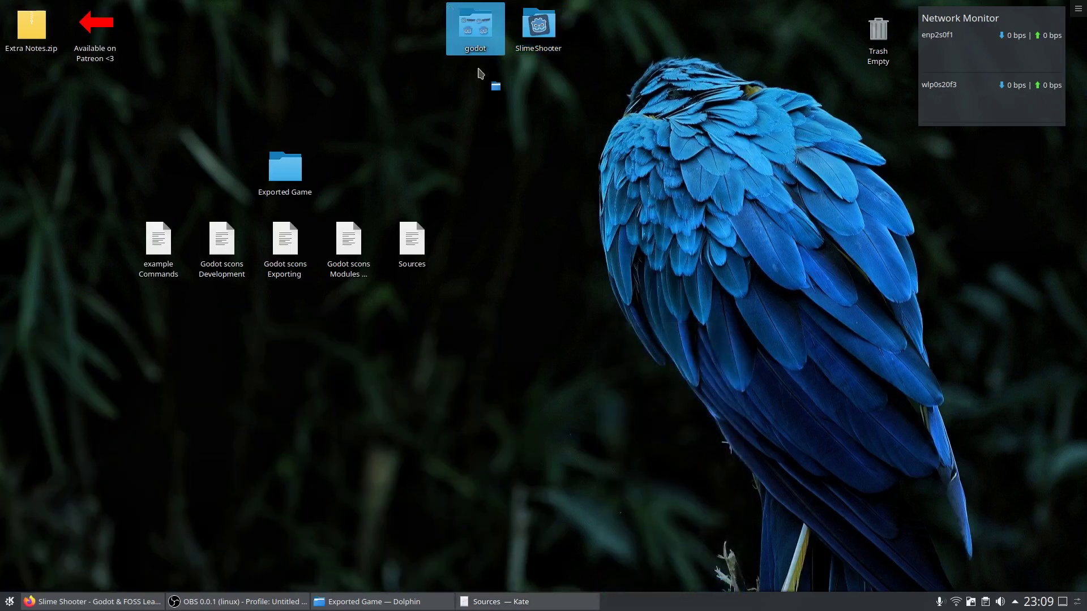
{"action": "double_click", "coordinate": [475, 28]}
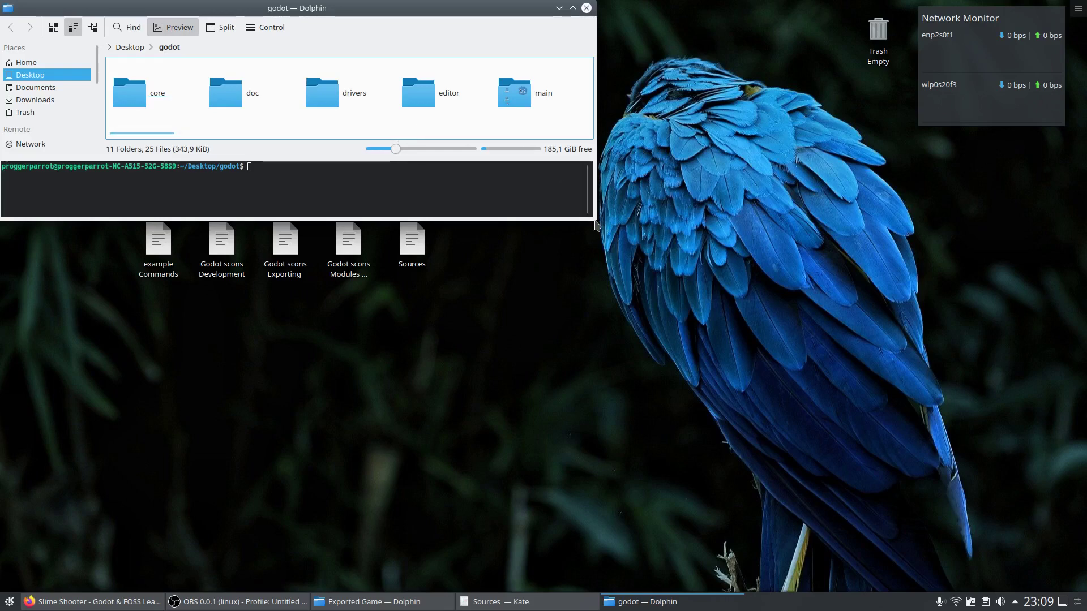
{"action": "left_click_drag", "start_coordinate": [594, 218], "coordinate": [681, 319]}
{"action": "left_click_drag", "start_coordinate": [439, 4], "coordinate": [857, 5]}
Open the example Commands notes and inspect the editor build command with tools=yes
{"action": "double_click", "coordinate": [164, 249]}
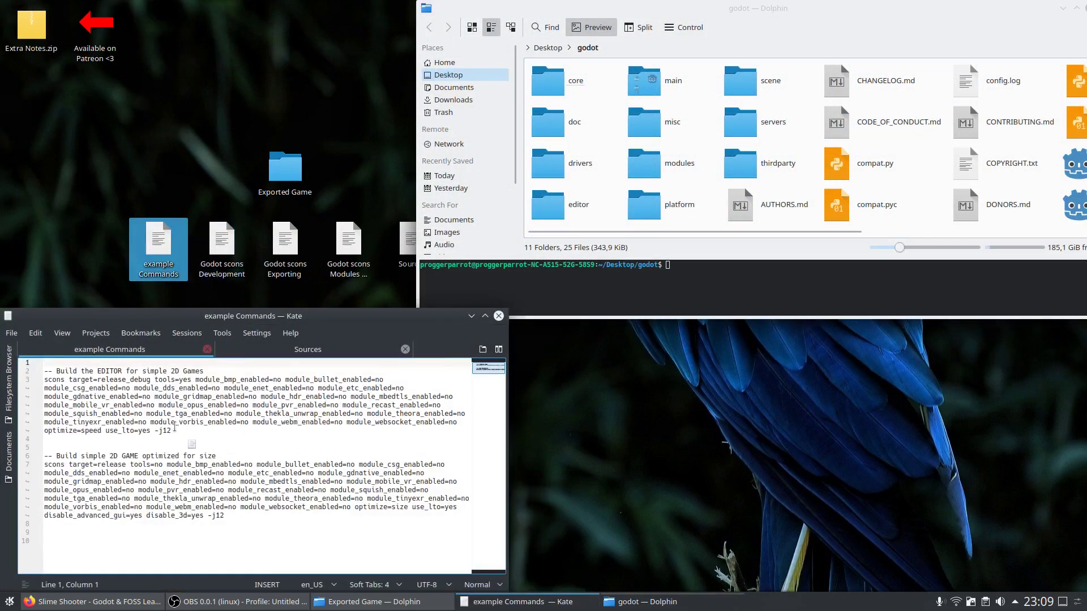
{"action": "left_click_drag", "start_coordinate": [182, 439], "coordinate": [45, 370]}
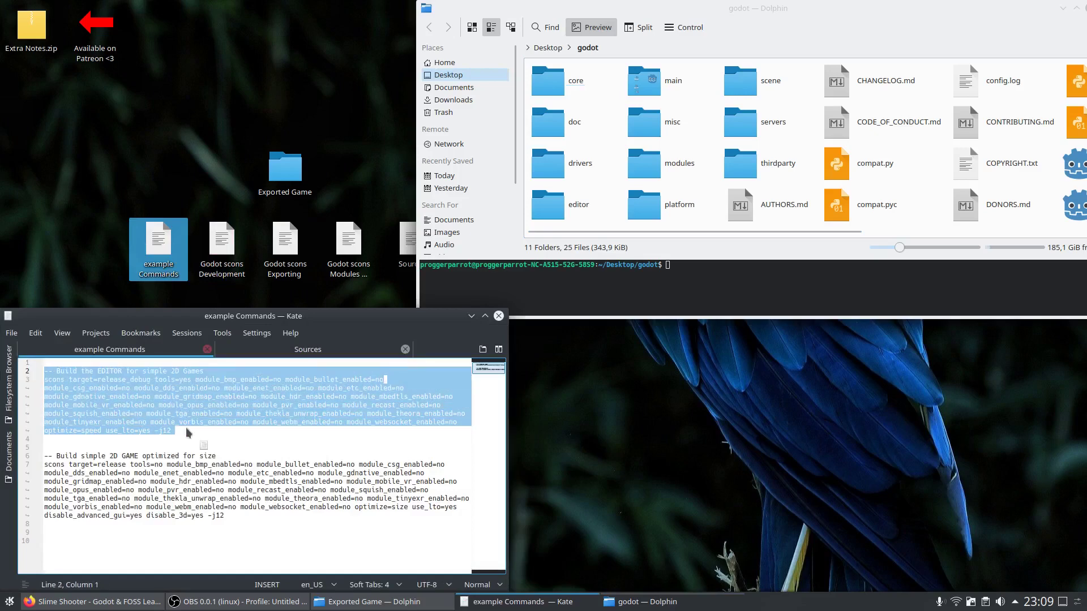
{"action": "left_click_drag", "start_coordinate": [187, 433], "coordinate": [231, 500]}
{"action": "left_click", "coordinate": [216, 437]}
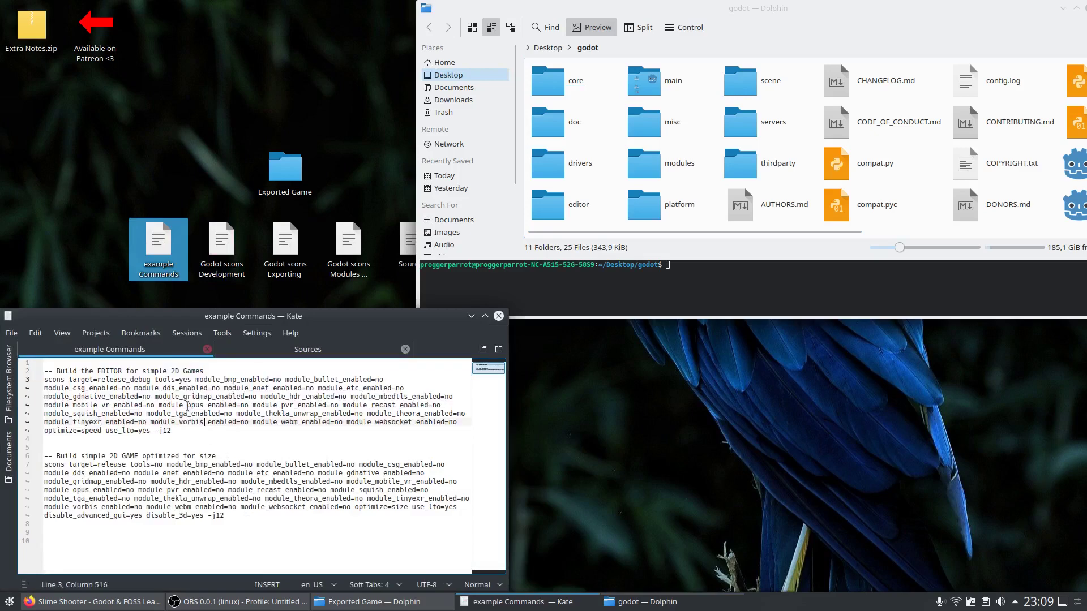
{"action": "left_click", "coordinate": [163, 380]}
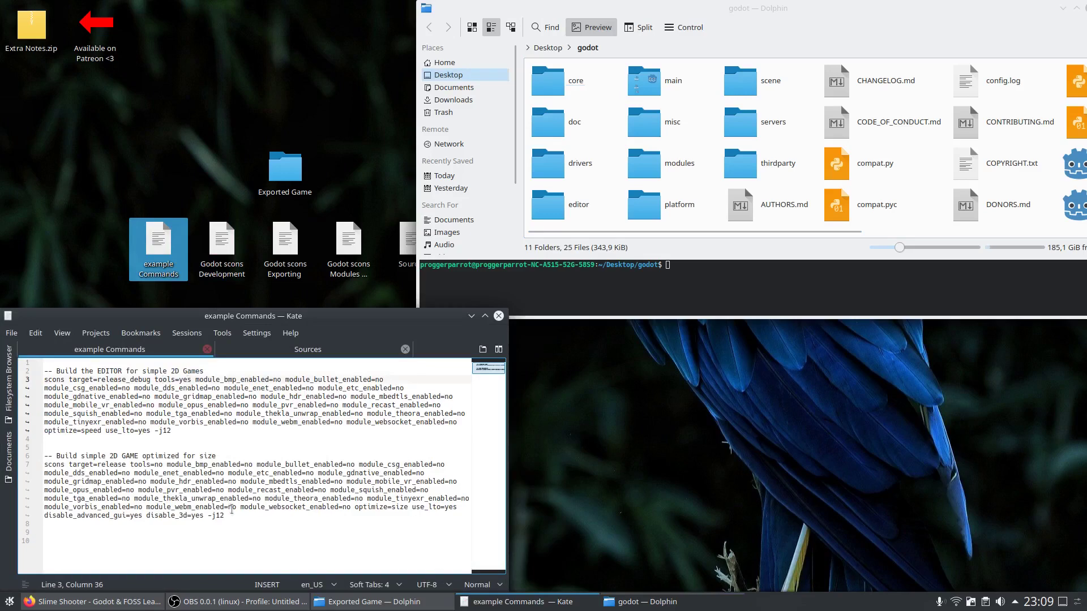
Inspect the size-optimized game build command and its tools=no setting
{"action": "left_click_drag", "start_coordinate": [229, 514], "coordinate": [44, 448]}
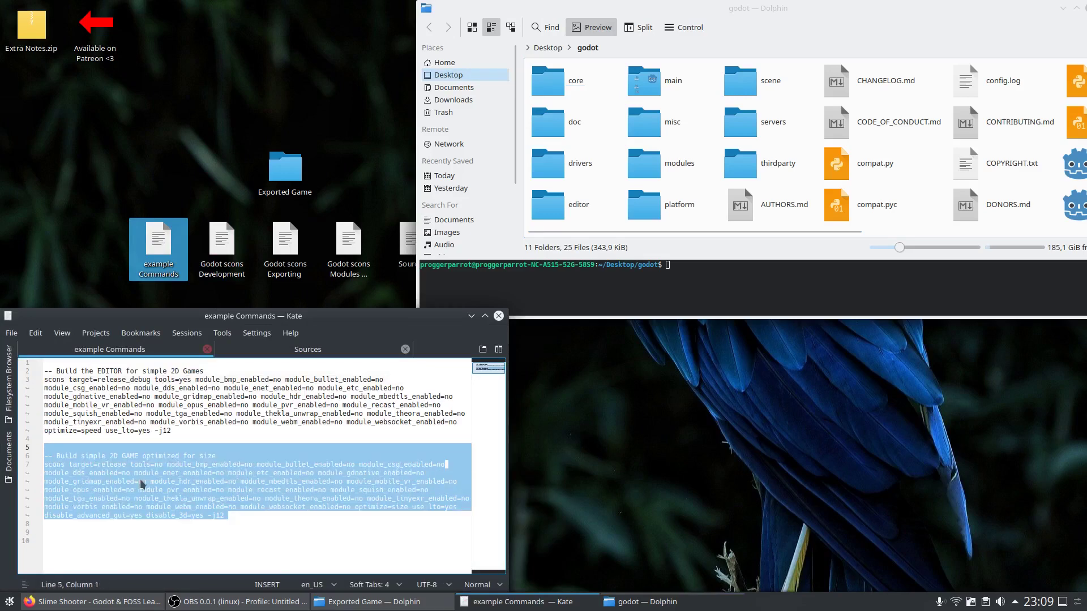
{"action": "left_click", "coordinate": [163, 483]}
{"action": "double_click", "coordinate": [135, 464]}
{"action": "double_click", "coordinate": [157, 464]}
{"action": "key", "text": "End"}
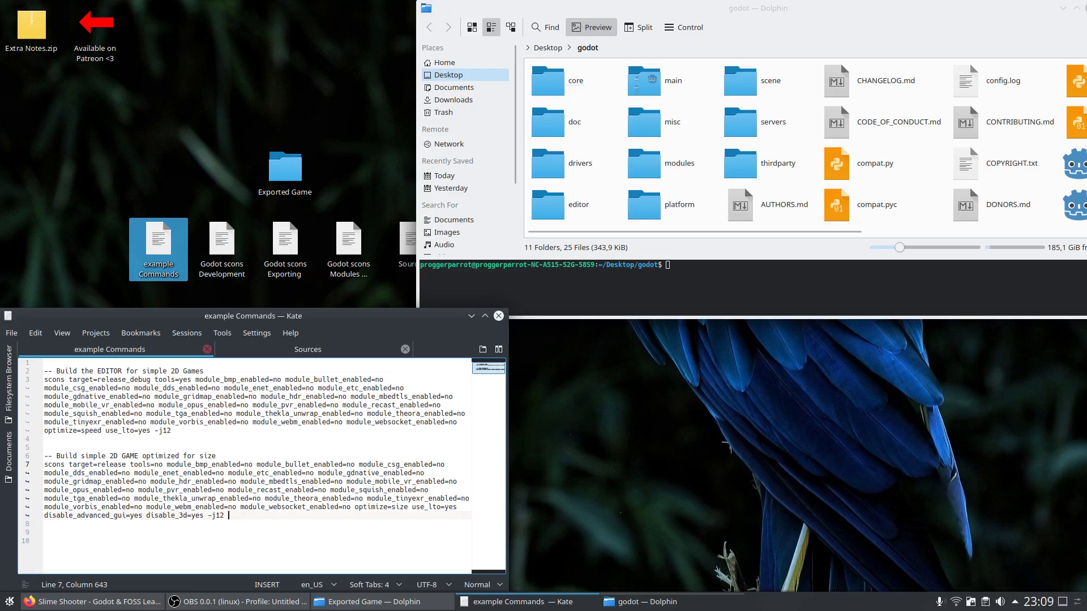
Run scons -h in the godot folder's terminal to list the available build options
{"action": "left_click", "coordinate": [733, 273]}
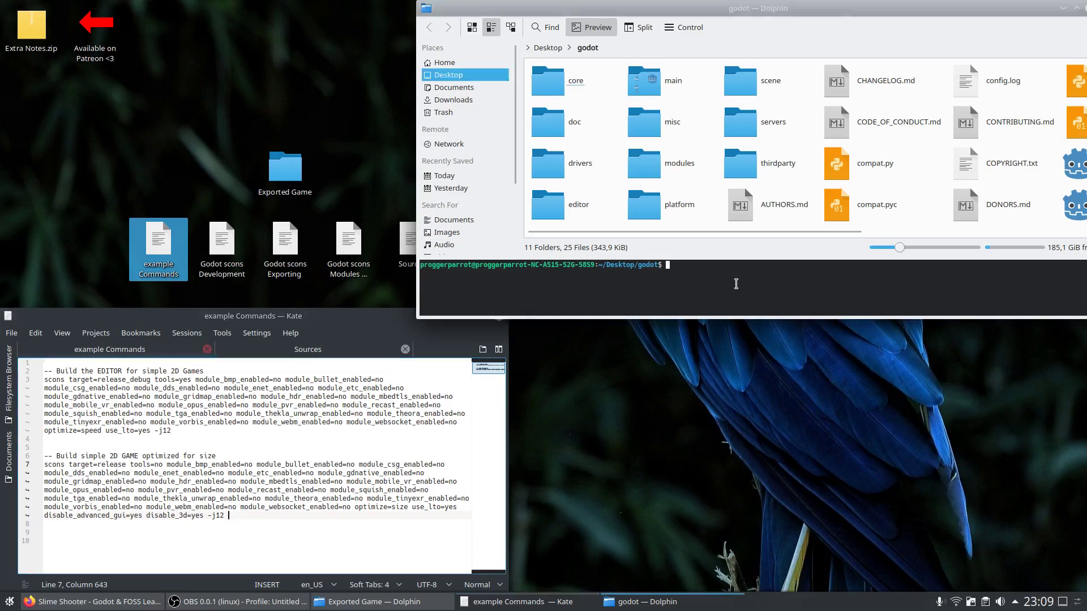
{"action": "type", "text": "scons"}
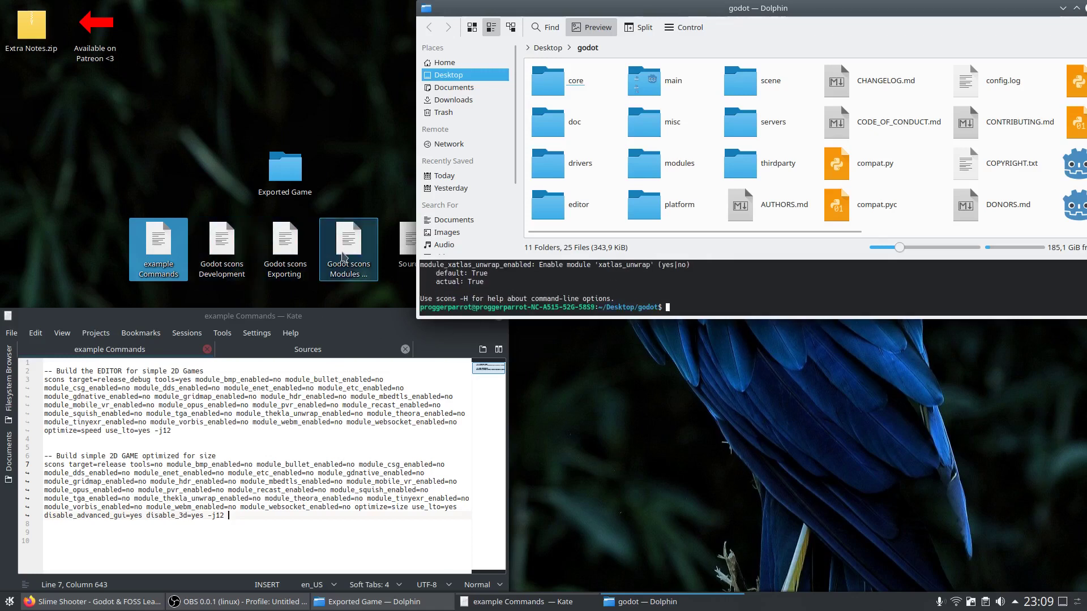
{"action": "left_click", "coordinate": [343, 257]}
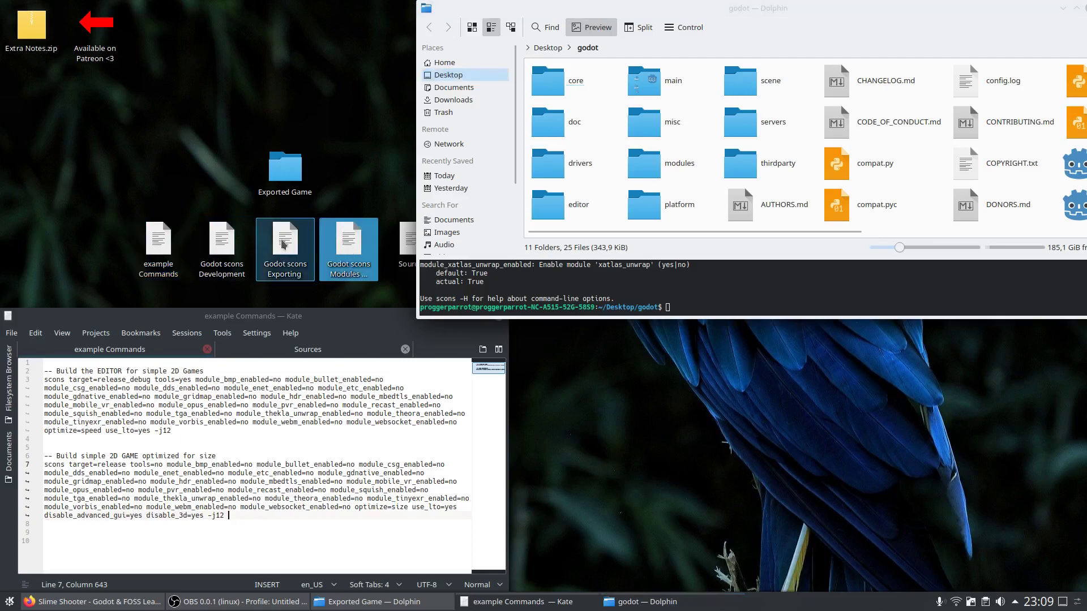
Open the Godot scons Exporting notes and review the arch, bits and platform options
{"action": "left_click", "coordinate": [285, 254]}
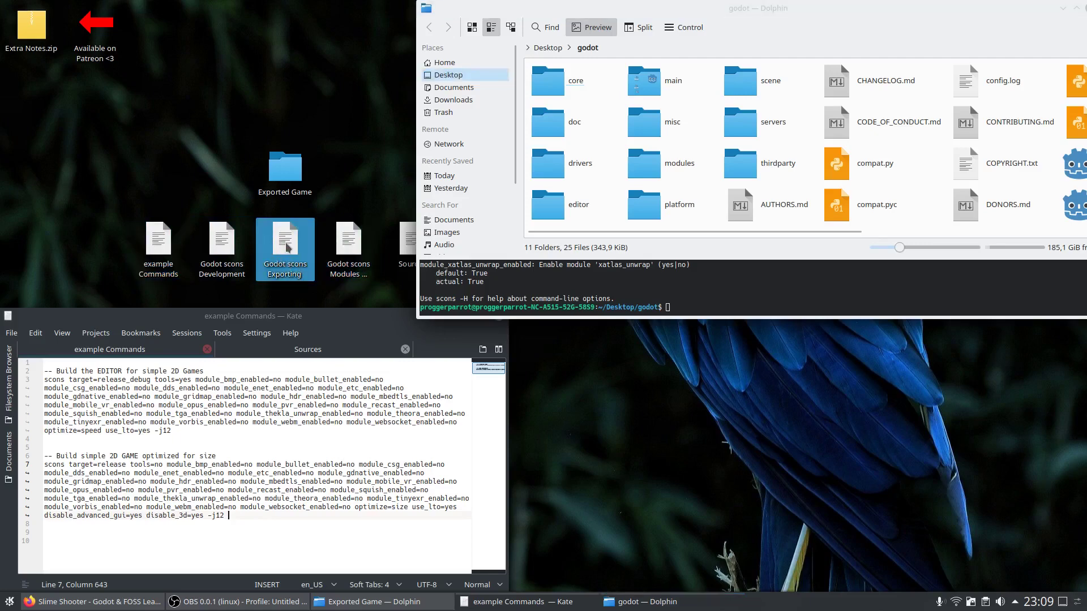
{"action": "double_click", "coordinate": [288, 246]}
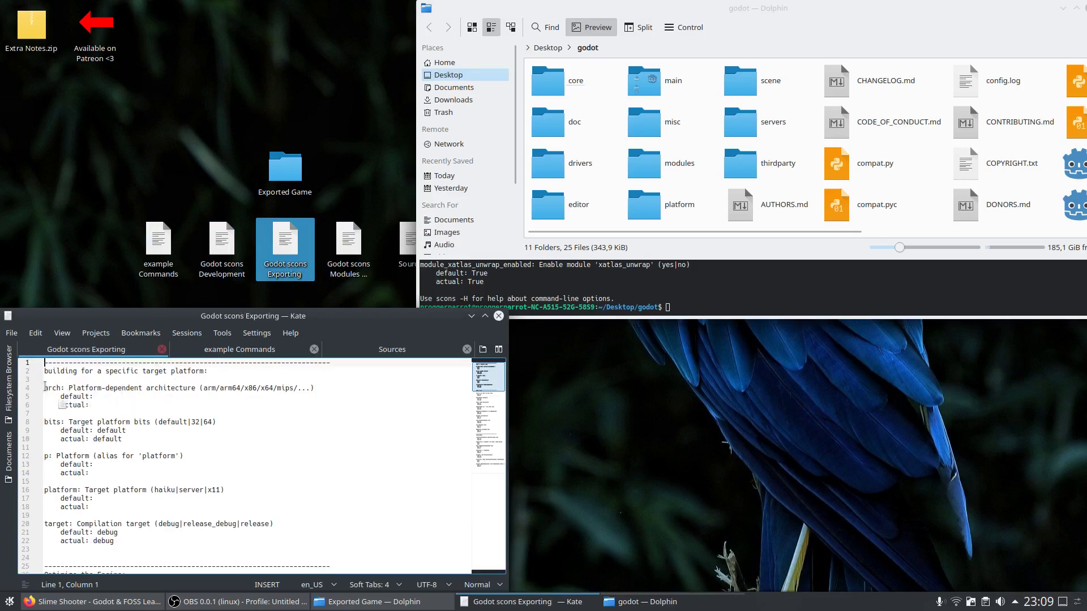
{"action": "left_click", "coordinate": [48, 388]}
{"action": "left_click_drag", "start_coordinate": [48, 387], "coordinate": [151, 547]}
{"action": "left_click", "coordinate": [150, 542]}
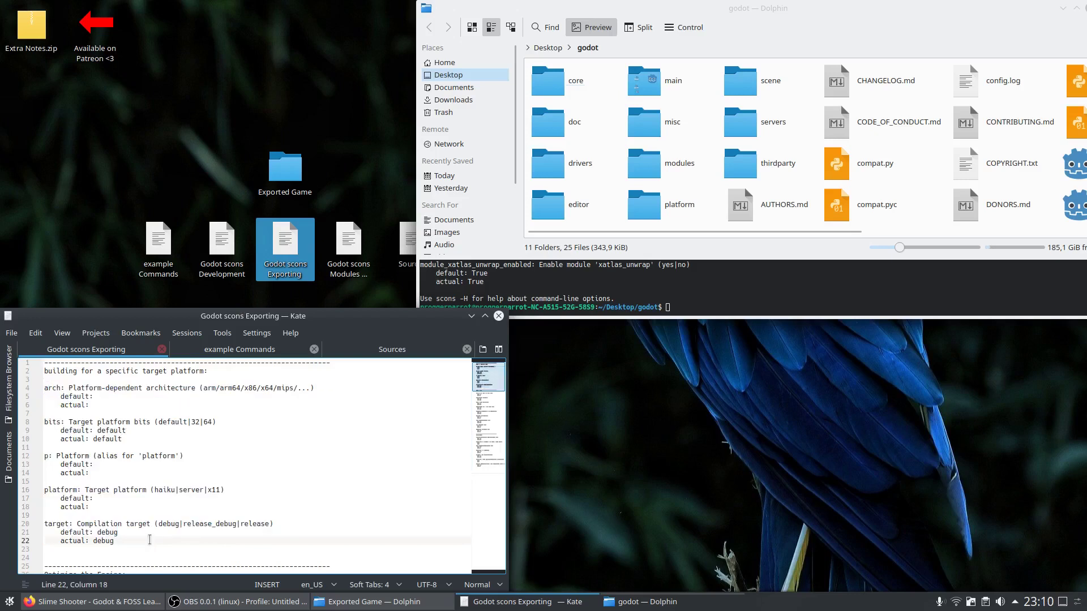
Review the tools yes|no option and the optimize speed setting
{"action": "scroll", "coordinate": [151, 538], "scroll_direction": "down", "scroll_amount": 8}
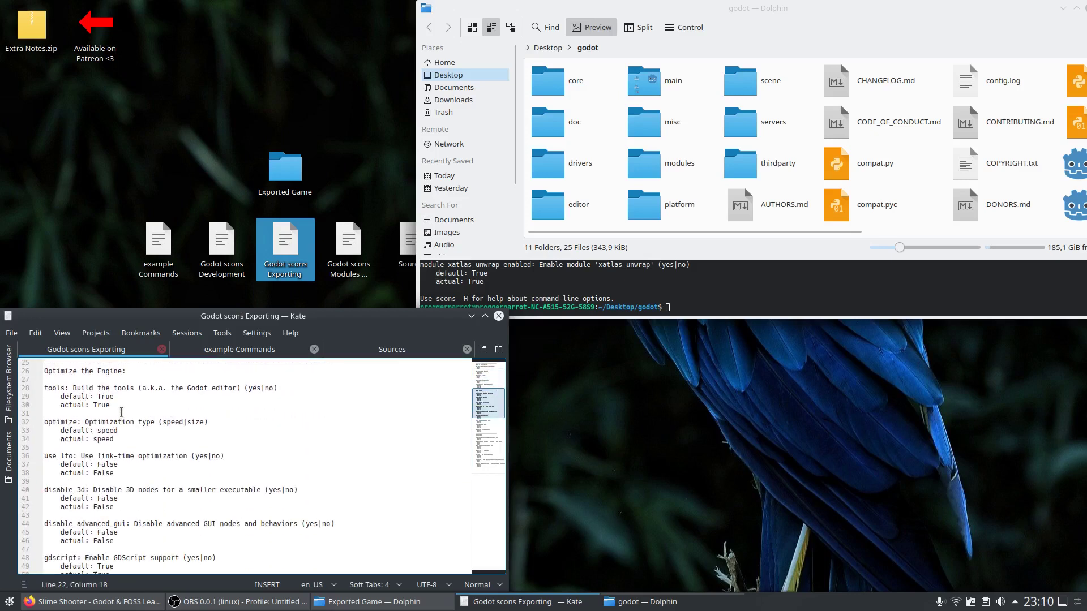
{"action": "left_click_drag", "start_coordinate": [120, 411], "coordinate": [46, 388]}
{"action": "left_click", "coordinate": [218, 399]}
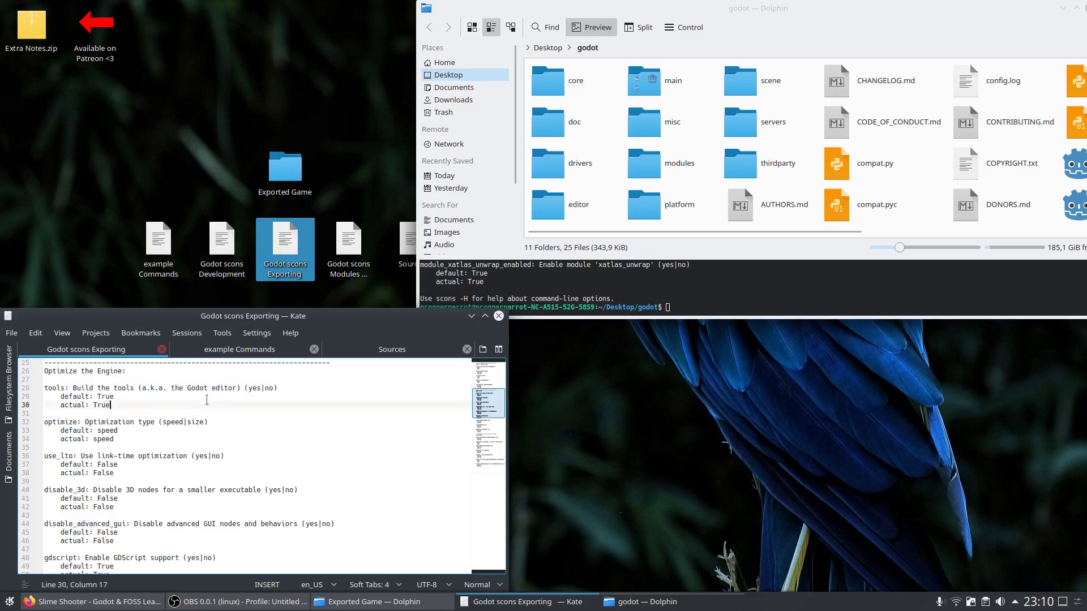
{"action": "double_click", "coordinate": [255, 387]}
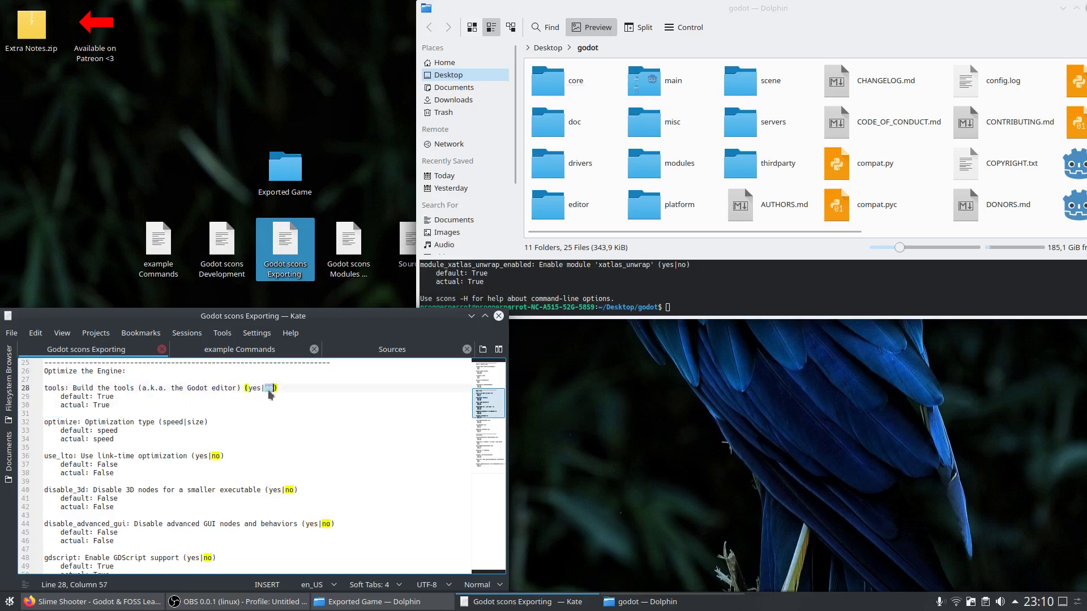
{"action": "triple_click", "coordinate": [271, 388]}
{"action": "left_click", "coordinate": [264, 404]}
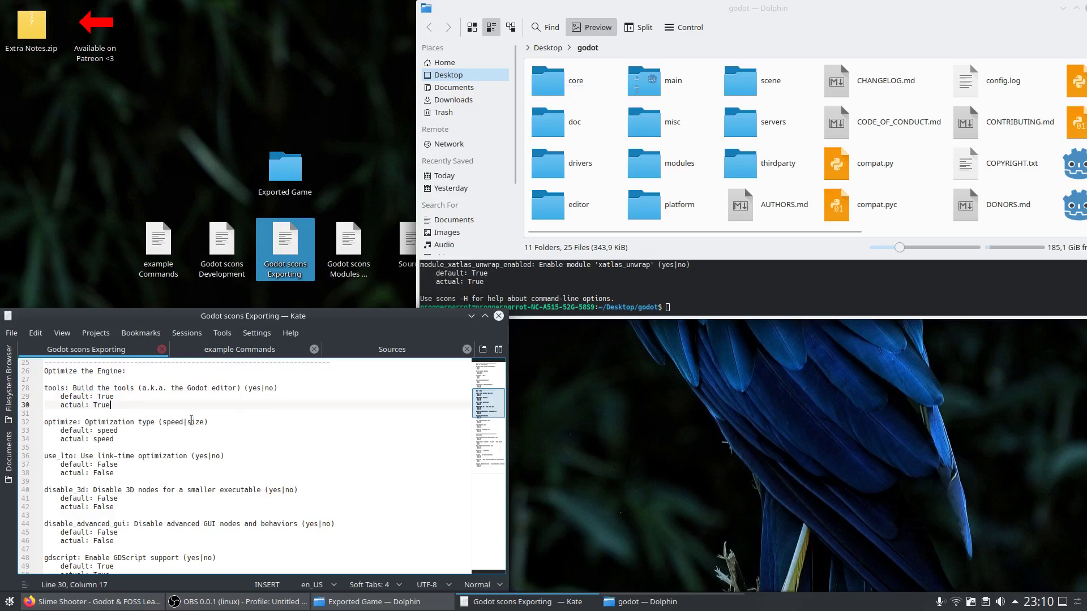
{"action": "double_click", "coordinate": [173, 422]}
{"action": "left_click", "coordinate": [179, 424]}
{"action": "left_click", "coordinate": [167, 440]}
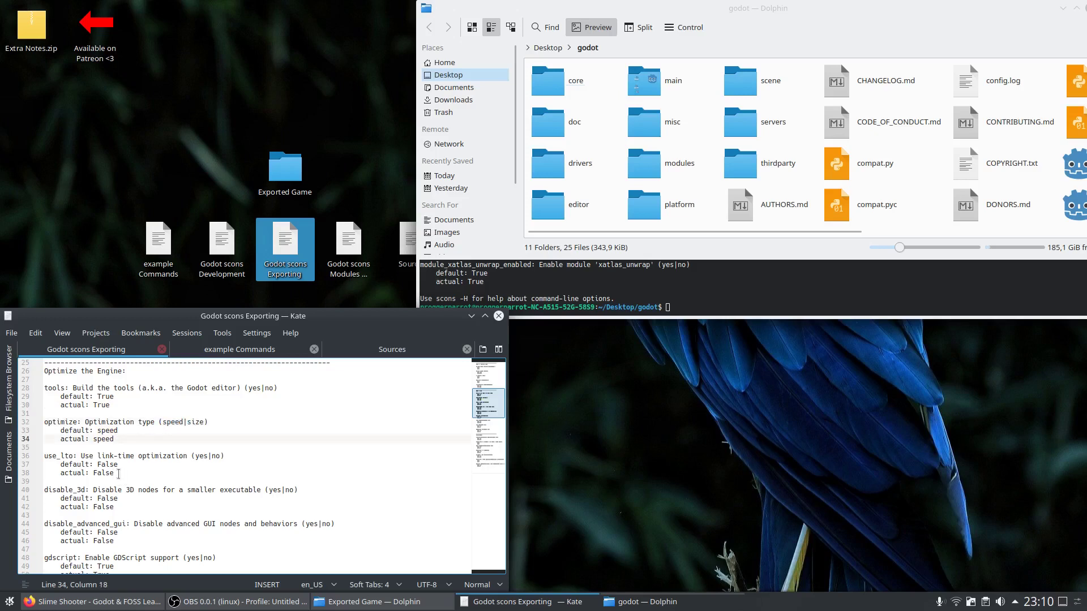
Review the use_lto, disable_3d and disable_advanced_gui options
{"action": "left_click_drag", "start_coordinate": [110, 473], "coordinate": [30, 460]}
{"action": "left_click", "coordinate": [136, 474]}
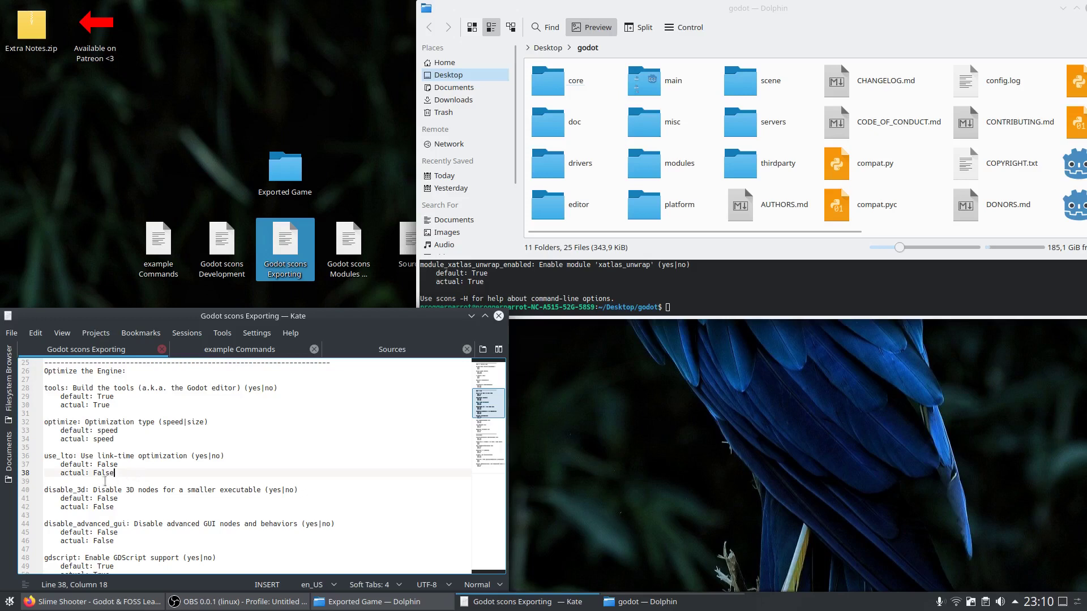
{"action": "left_click", "coordinate": [85, 488]}
{"action": "left_click", "coordinate": [76, 515]}
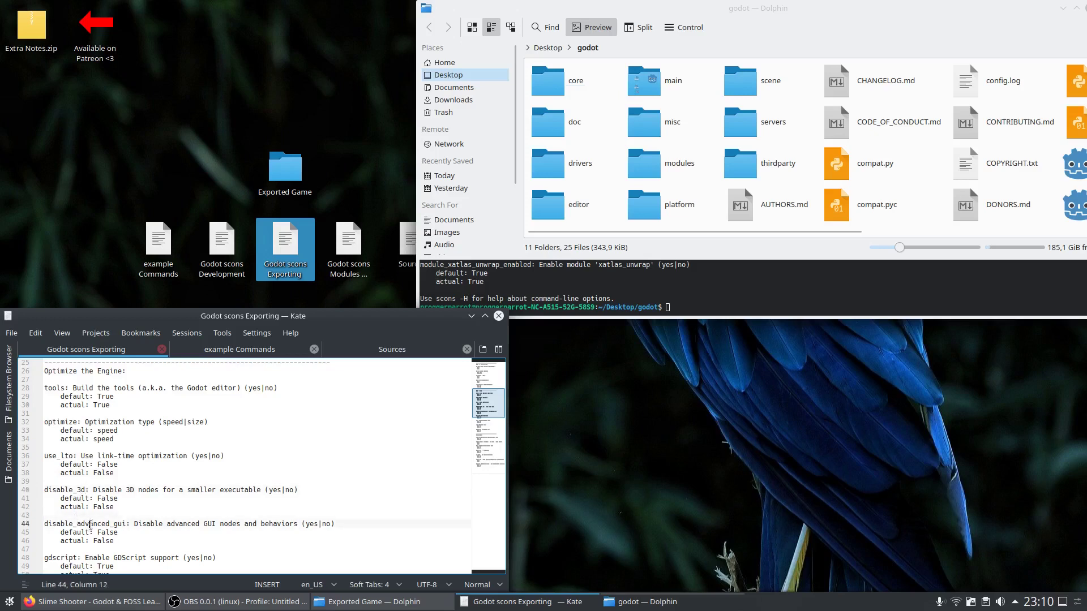
{"action": "left_click_drag", "start_coordinate": [113, 540], "coordinate": [14, 491]}
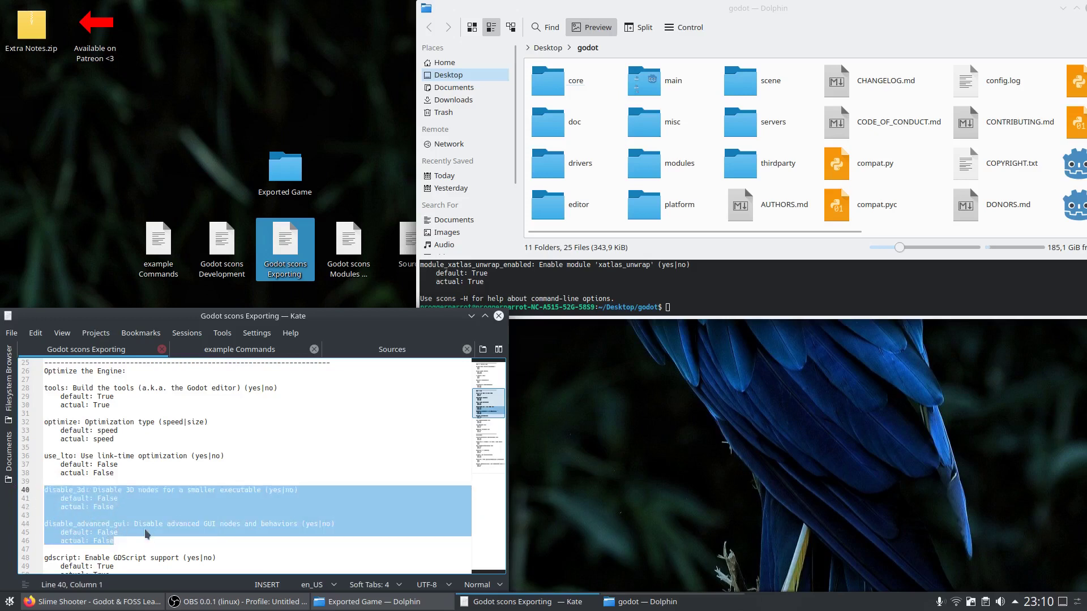
{"action": "left_click", "coordinate": [135, 544]}
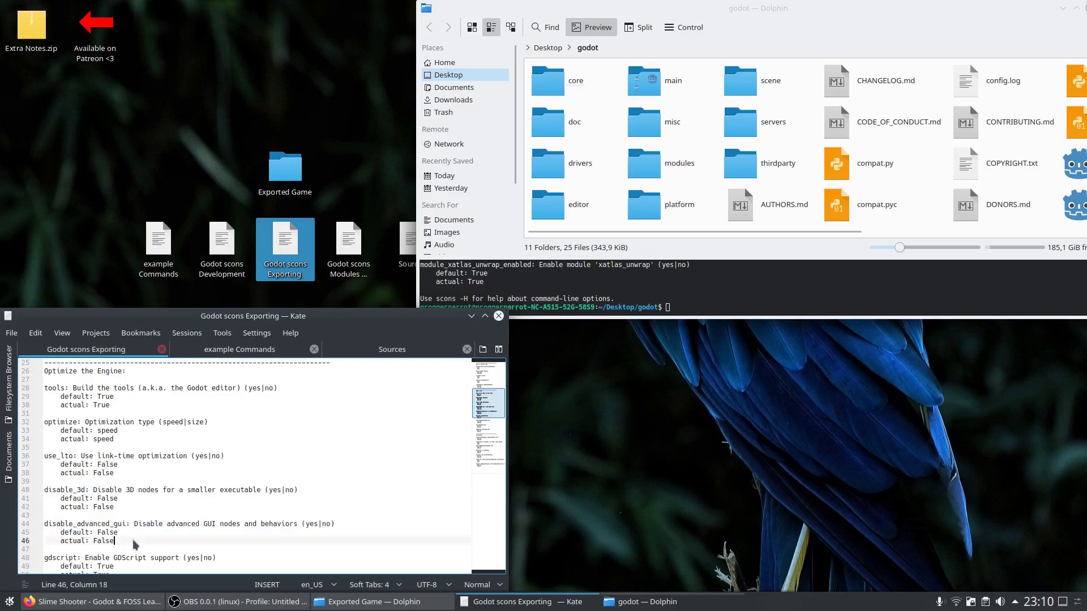
{"action": "scroll", "coordinate": [211, 461], "scroll_direction": "down", "scroll_amount": 12}
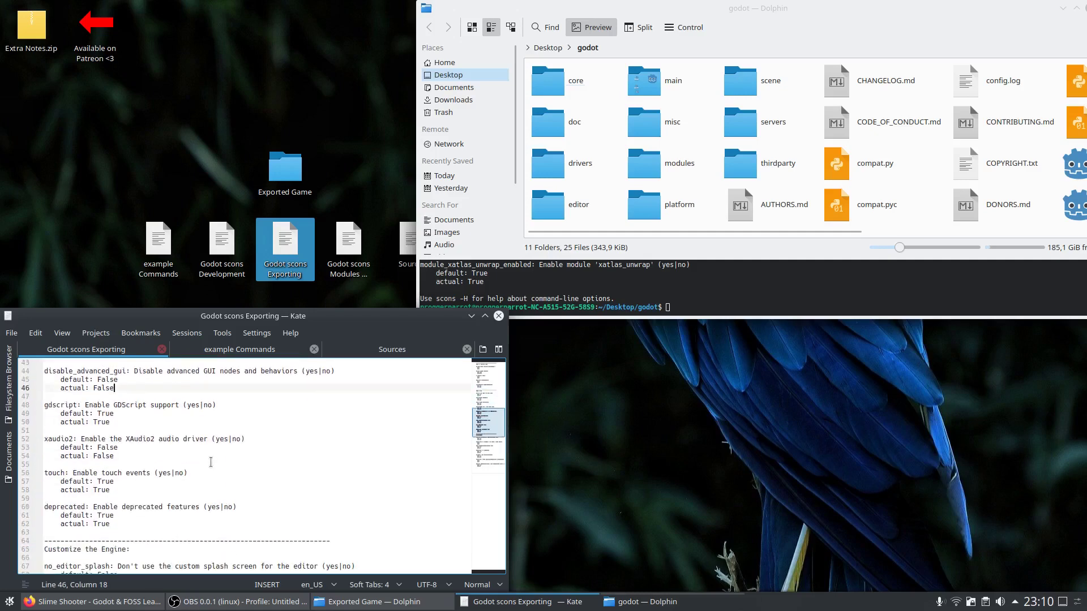
{"action": "scroll", "coordinate": [210, 461], "scroll_direction": "down", "scroll_amount": 5}
{"action": "scroll", "coordinate": [211, 460], "scroll_direction": "up", "scroll_amount": 19}
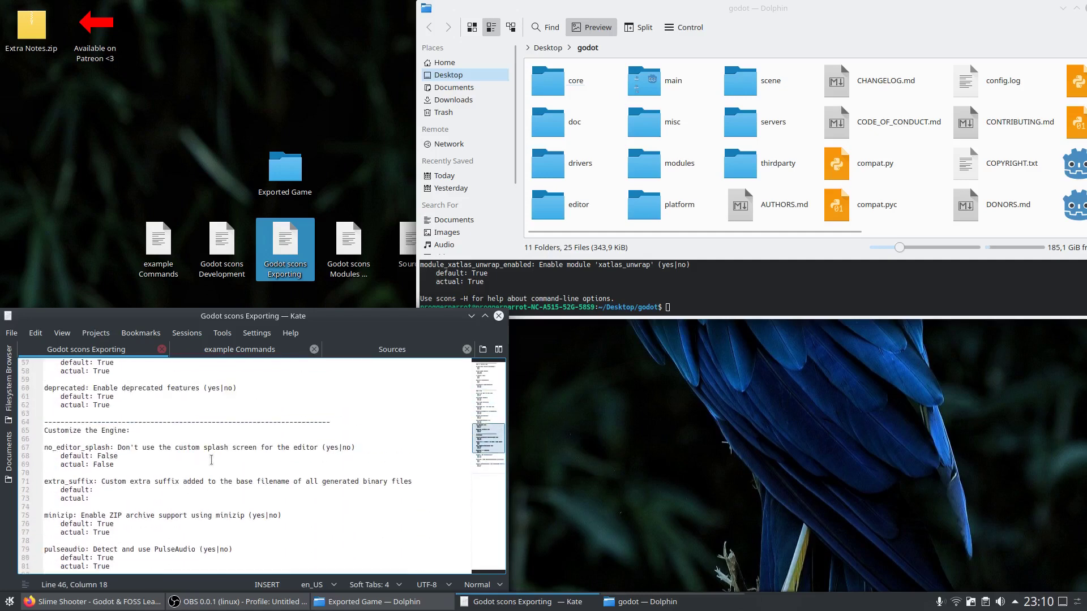
{"action": "scroll", "coordinate": [211, 460], "scroll_direction": "up", "scroll_amount": 6}
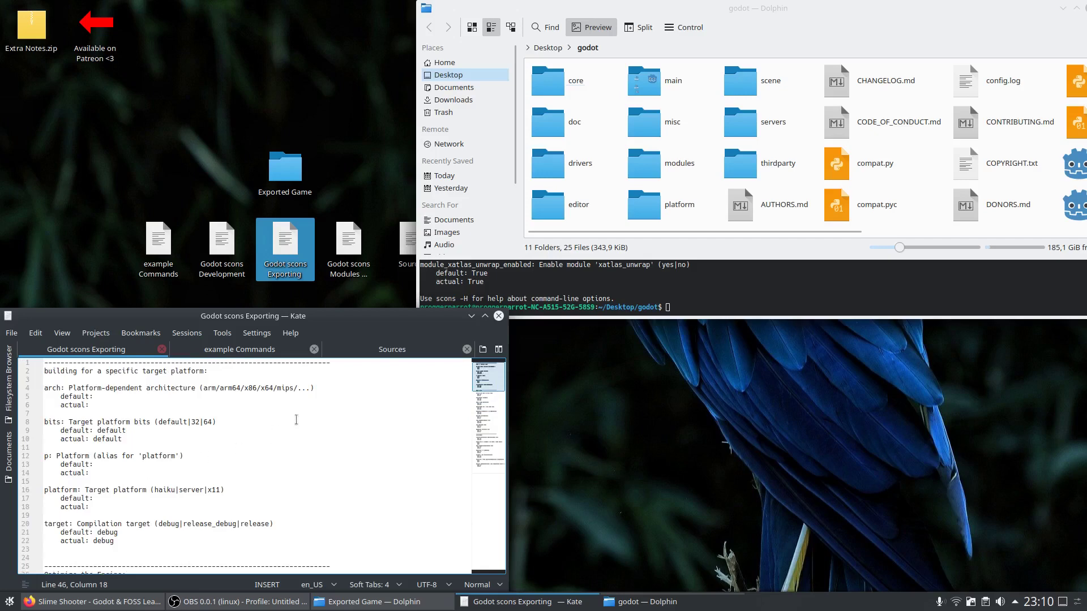
Open the Godot scons Modules & Librarys notes and browse the library options like builtin_bullet
{"action": "left_click", "coordinate": [357, 247]}
{"action": "double_click", "coordinate": [358, 247]}
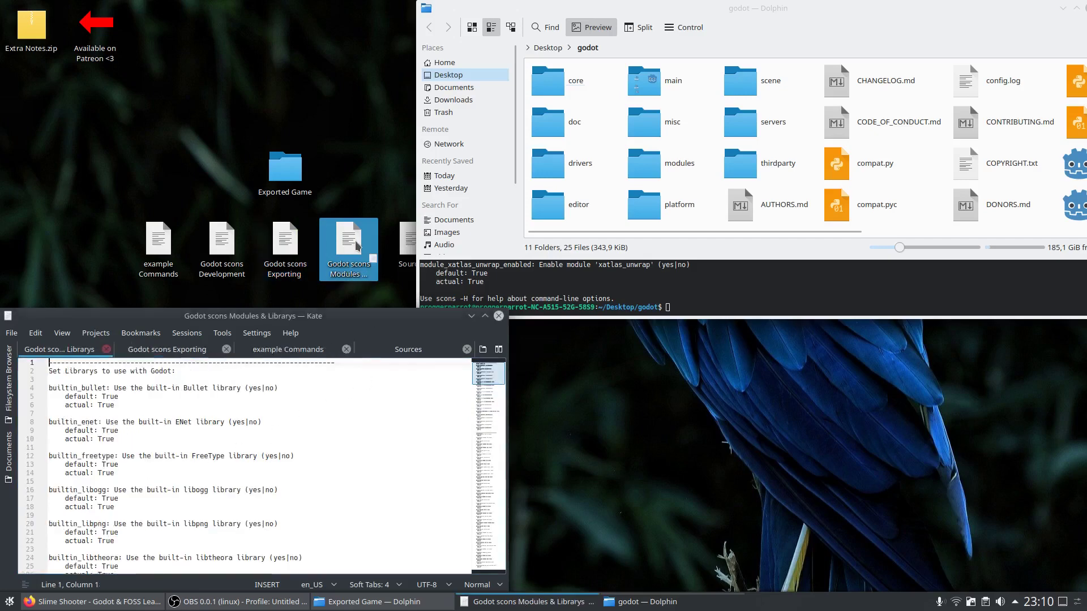
{"action": "scroll", "coordinate": [342, 386], "scroll_direction": "down", "scroll_amount": 8}
{"action": "scroll", "coordinate": [343, 386], "scroll_direction": "down", "scroll_amount": 17}
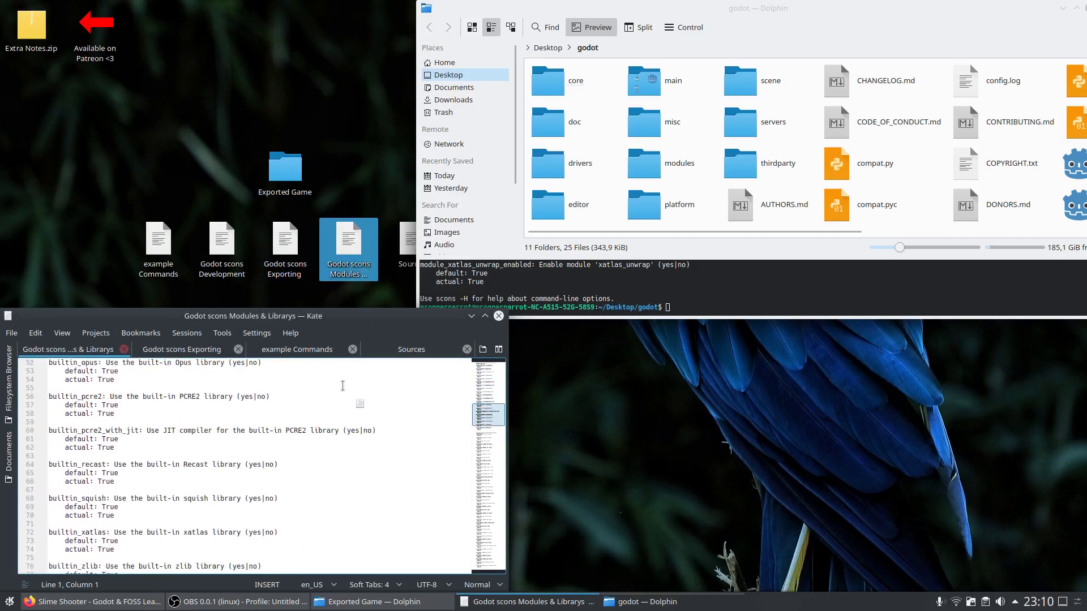
{"action": "left_click_drag", "start_coordinate": [80, 456], "coordinate": [144, 457]}
{"action": "scroll", "coordinate": [300, 443], "scroll_direction": "down", "scroll_amount": 5}
{"action": "scroll", "coordinate": [299, 443], "scroll_direction": "up", "scroll_amount": 5}
{"action": "left_click", "coordinate": [299, 444]}
{"action": "scroll", "coordinate": [300, 443], "scroll_direction": "up", "scroll_amount": 20}
{"action": "left_click_drag", "start_coordinate": [195, 378], "coordinate": [49, 362]}
{"action": "left_click", "coordinate": [110, 388]}
{"action": "scroll", "coordinate": [256, 456], "scroll_direction": "down", "scroll_amount": 4}
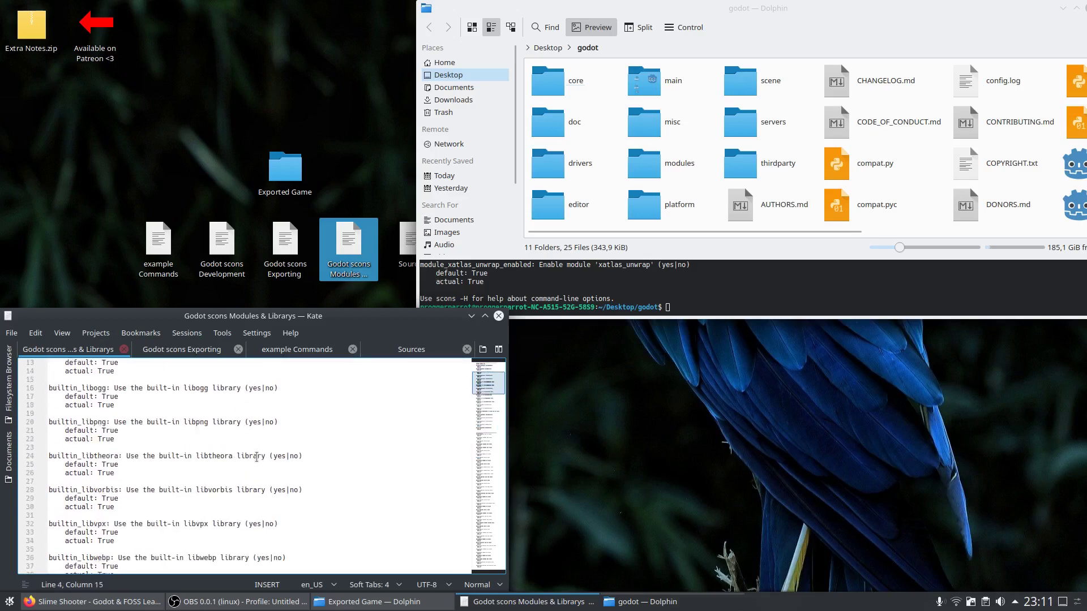
Select 'libtheora' on line 24 and open a new Firefox tab
{"action": "double_click", "coordinate": [217, 456]}
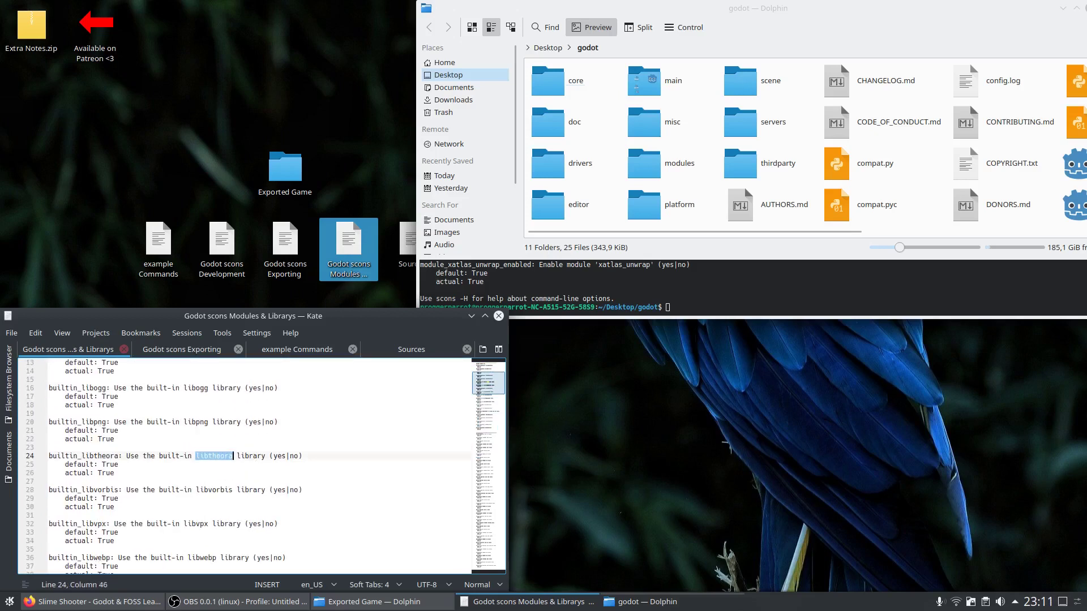
{"action": "left_click", "coordinate": [94, 602]}
{"action": "key", "text": "ctrl+t"}
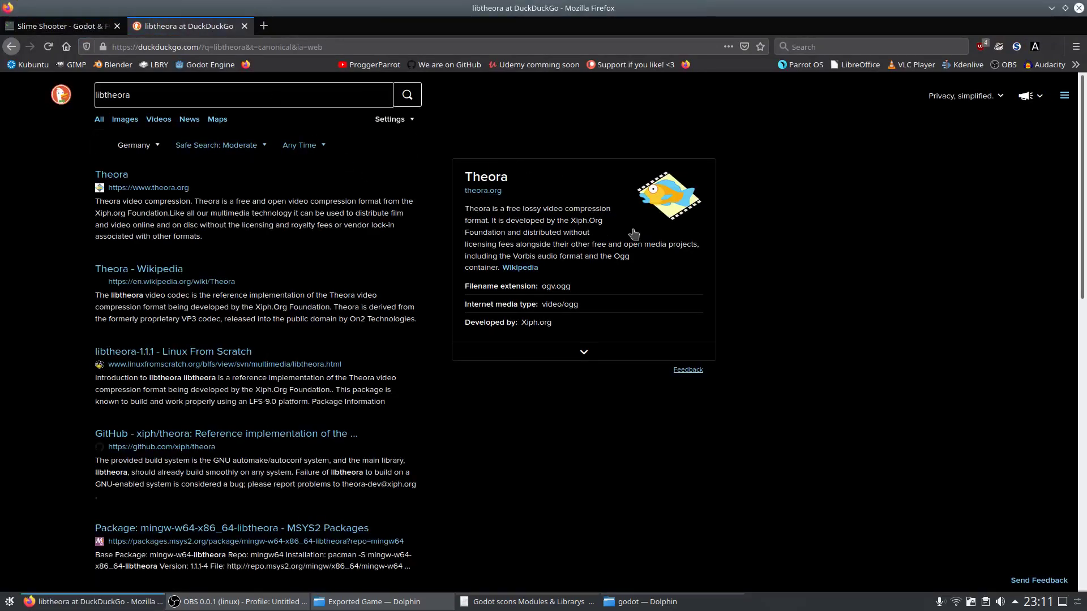
Open the theora.org Theora result from the libtheora search, then minimize Firefox
{"action": "left_click", "coordinate": [257, 177]}
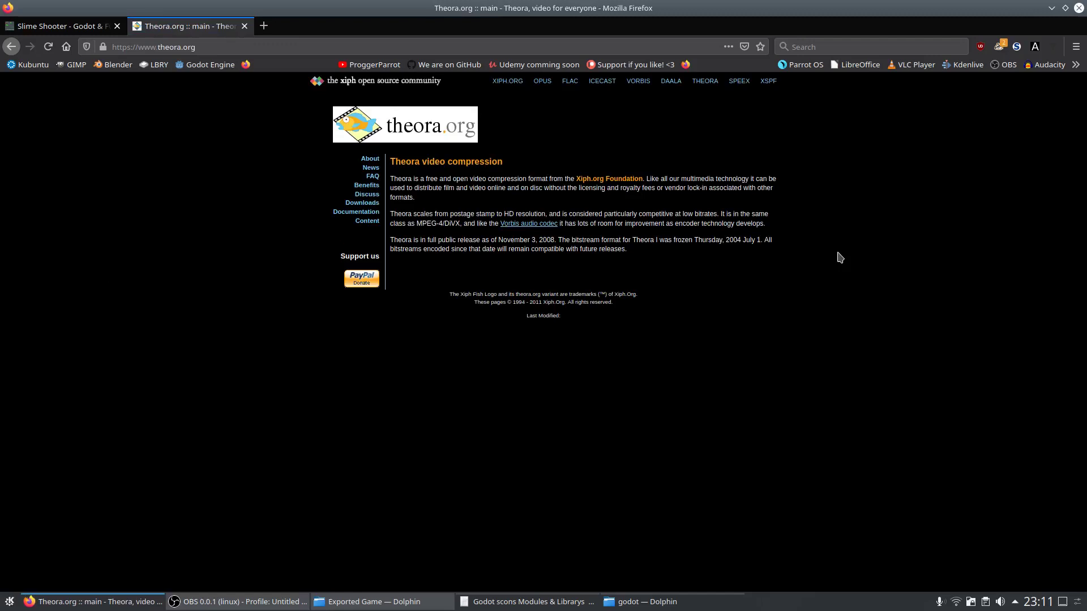
{"action": "left_click", "coordinate": [1051, 9]}
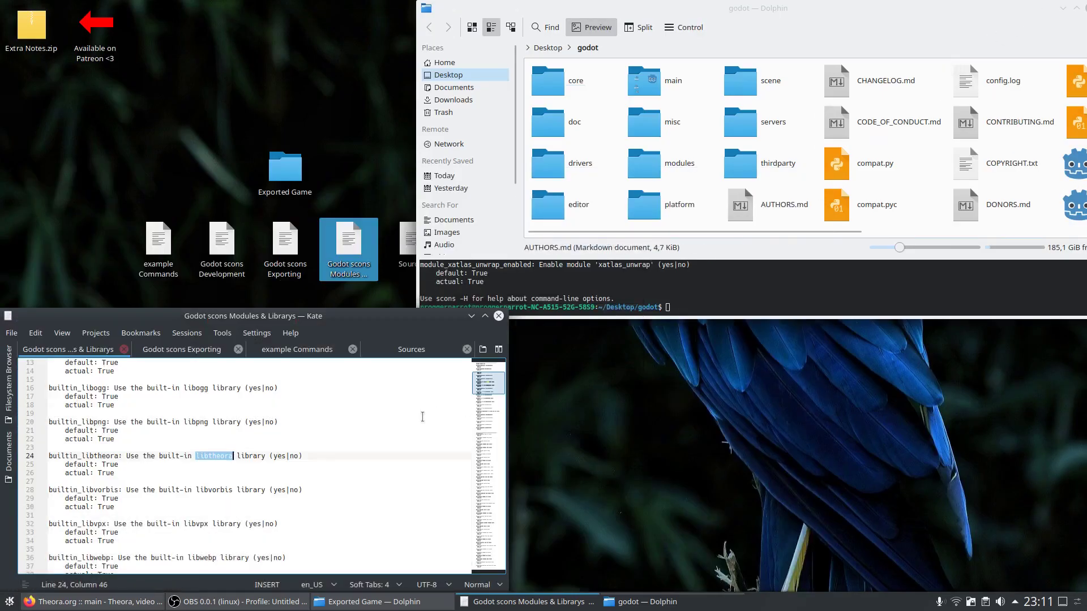
Copy the line 3 scons editor build command (tools=yes, optimize=speed) from the example Commands notes
{"action": "left_click", "coordinate": [422, 416]}
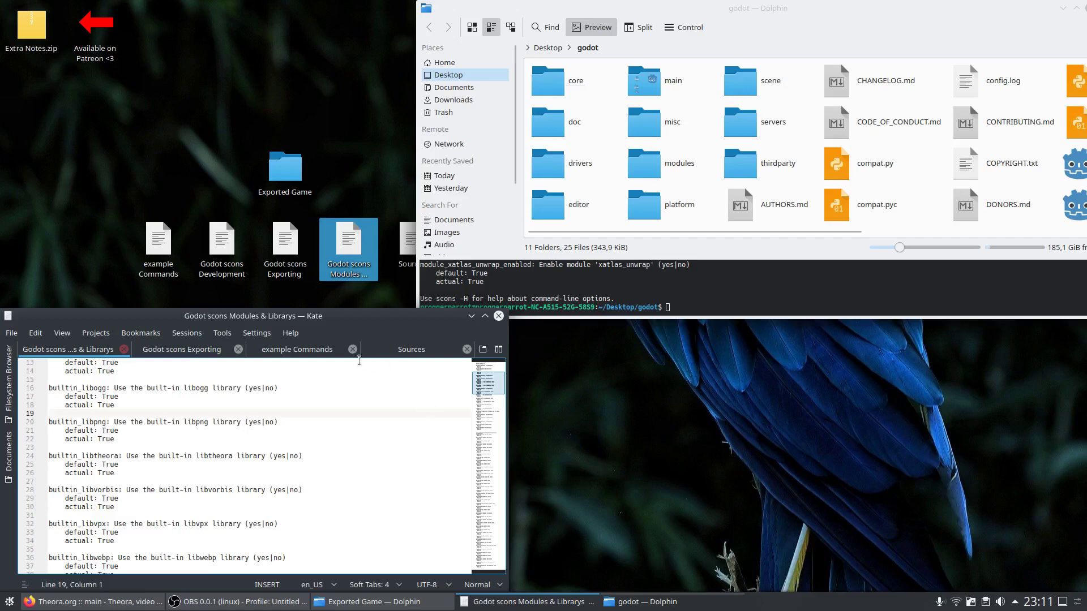
{"action": "left_click", "coordinate": [315, 350]}
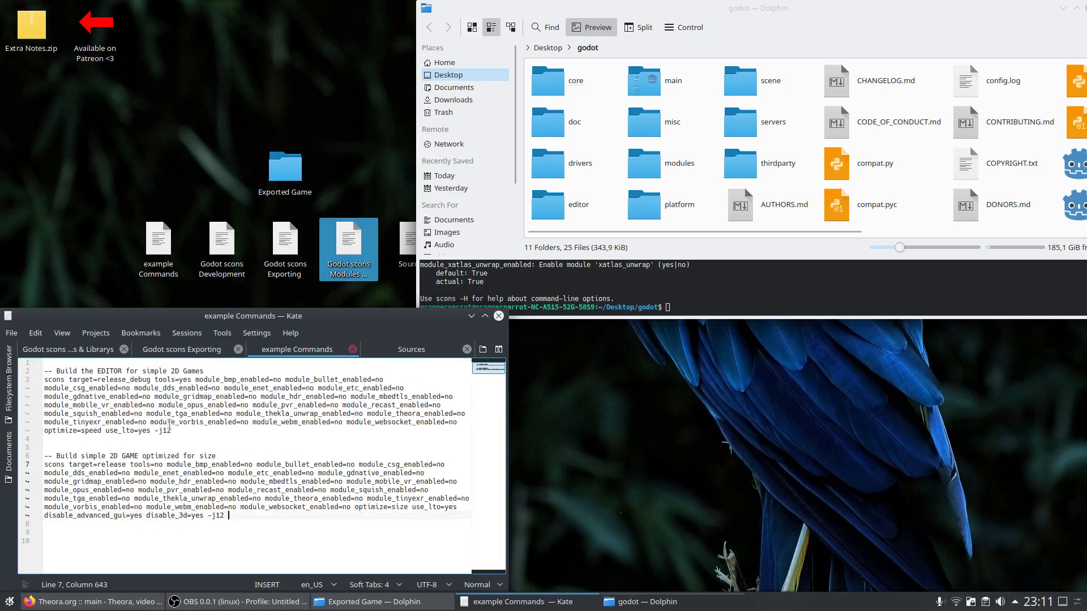
{"action": "left_click_drag", "start_coordinate": [171, 431], "coordinate": [45, 379]}
{"action": "right_click", "coordinate": [71, 390]}
{"action": "left_click", "coordinate": [93, 409]}
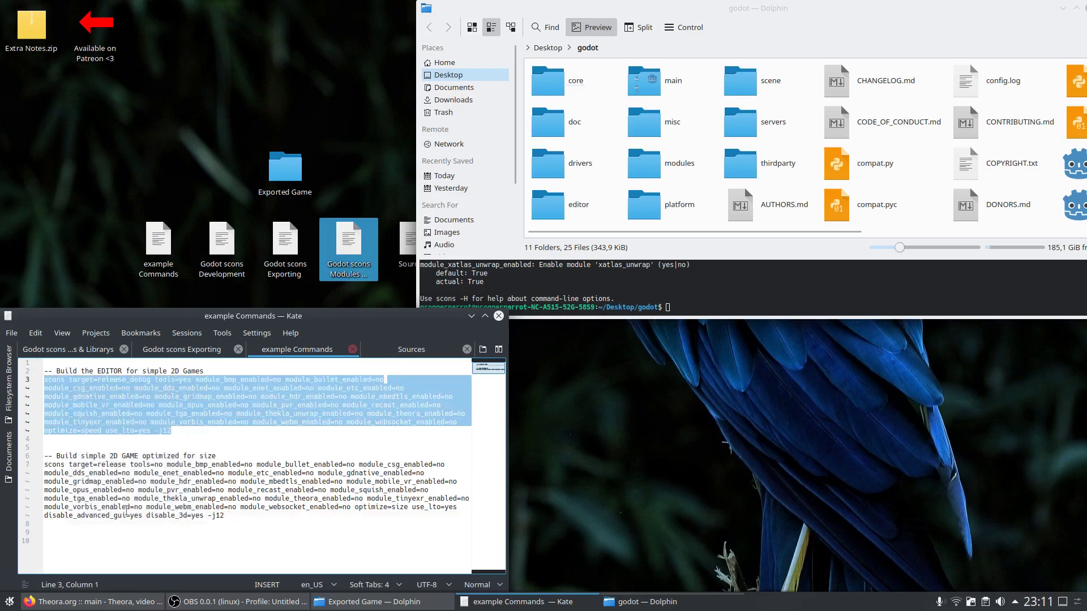
{"action": "left_click", "coordinate": [184, 429]}
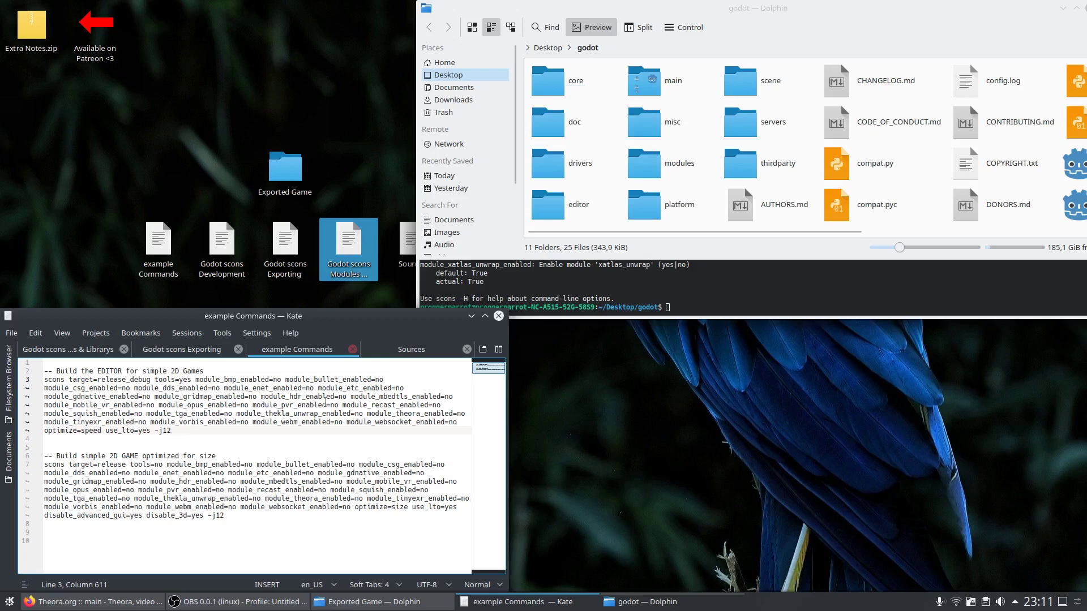
{"action": "left_click_drag", "start_coordinate": [719, 273], "coordinate": [721, 283]}
Paste the scons editor build into Konsole and run it until it reports done building targets
{"action": "right_click", "coordinate": [723, 303]}
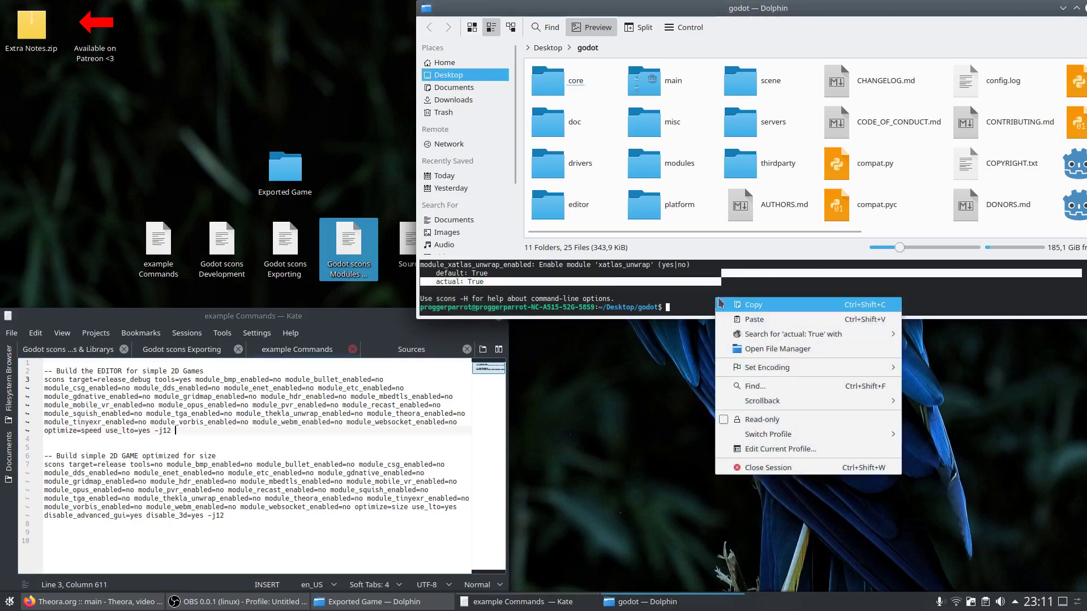
{"action": "left_click", "coordinate": [730, 319]}
{"action": "key", "text": "Return"}
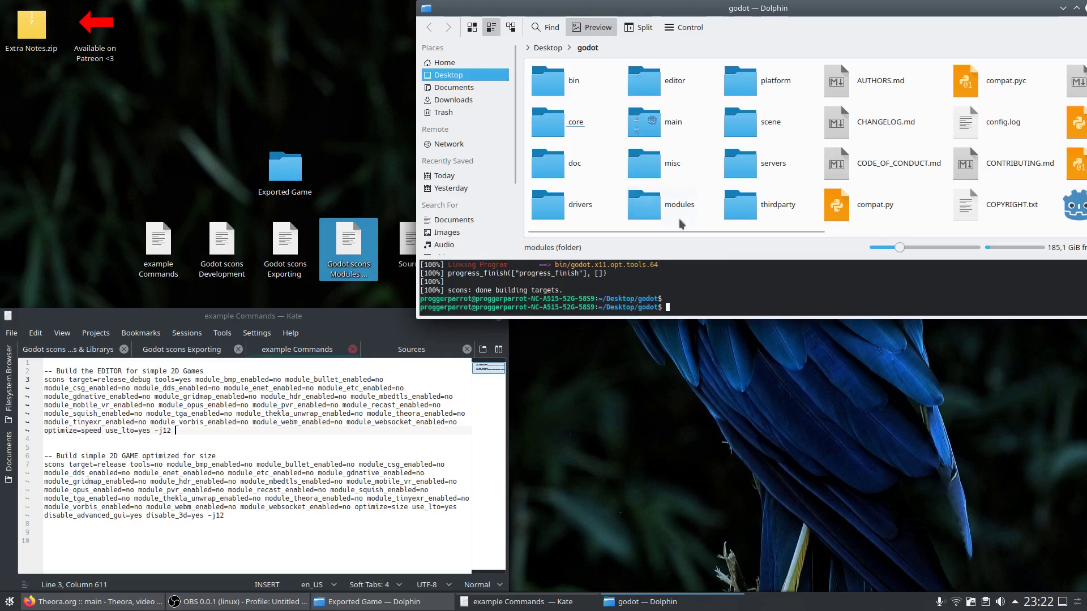
Launch bin/godot.x11.opt.tools.64, open Slime Shooter, and bring up the Exported Game folder
{"action": "left_click", "coordinate": [560, 80]}
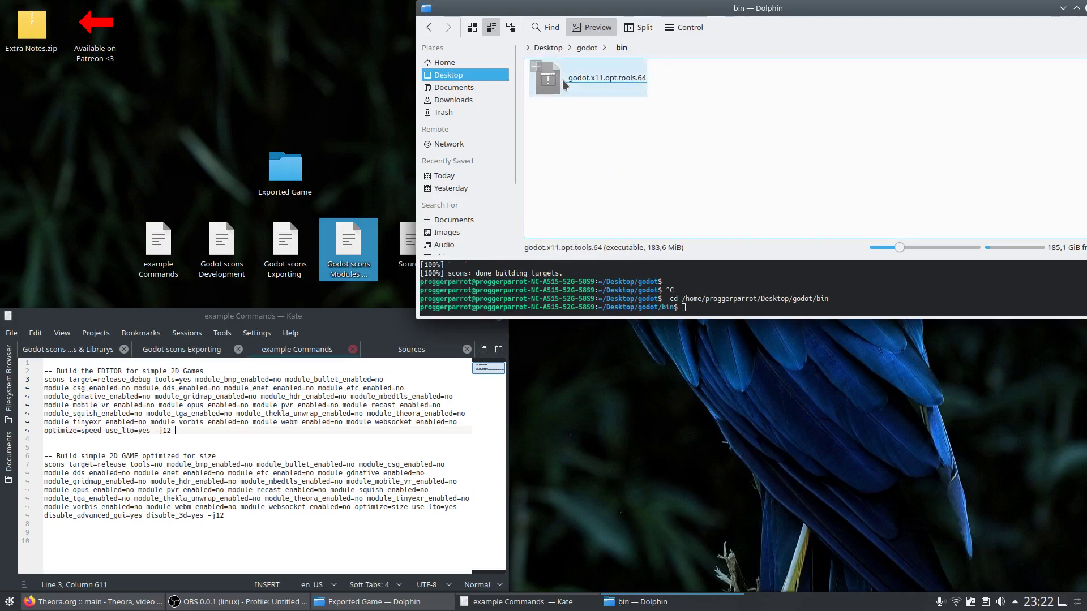
{"action": "left_click", "coordinate": [600, 75]}
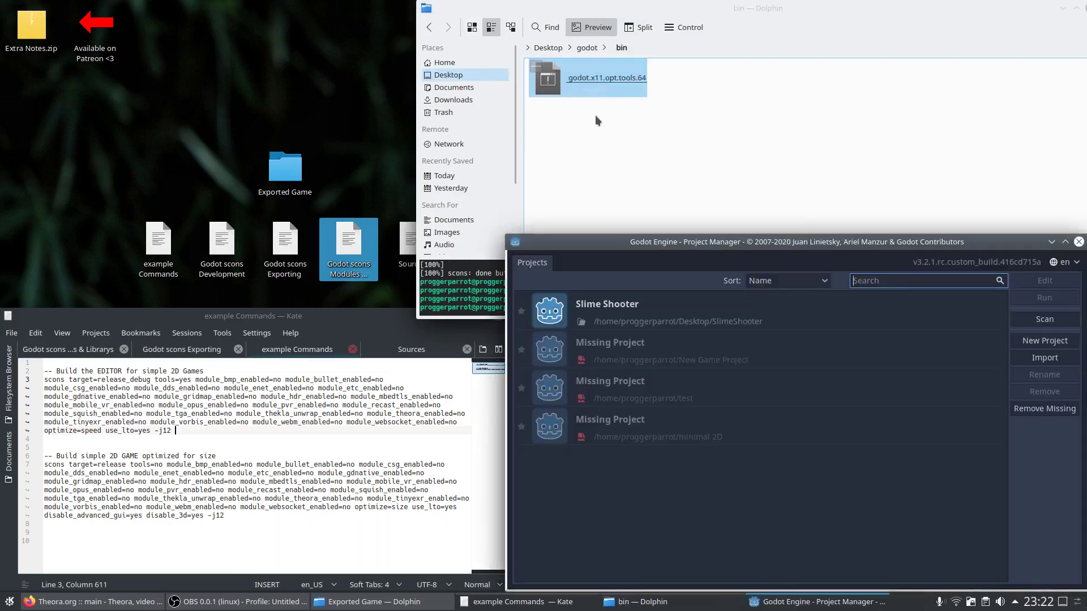
{"action": "double_click", "coordinate": [623, 311]}
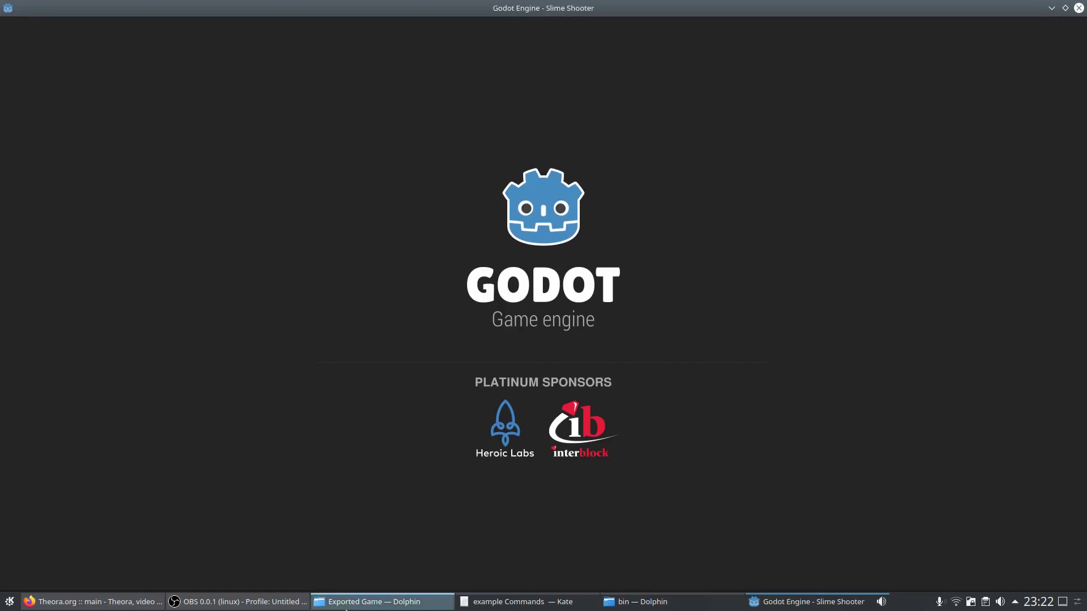
{"action": "left_click", "coordinate": [373, 601]}
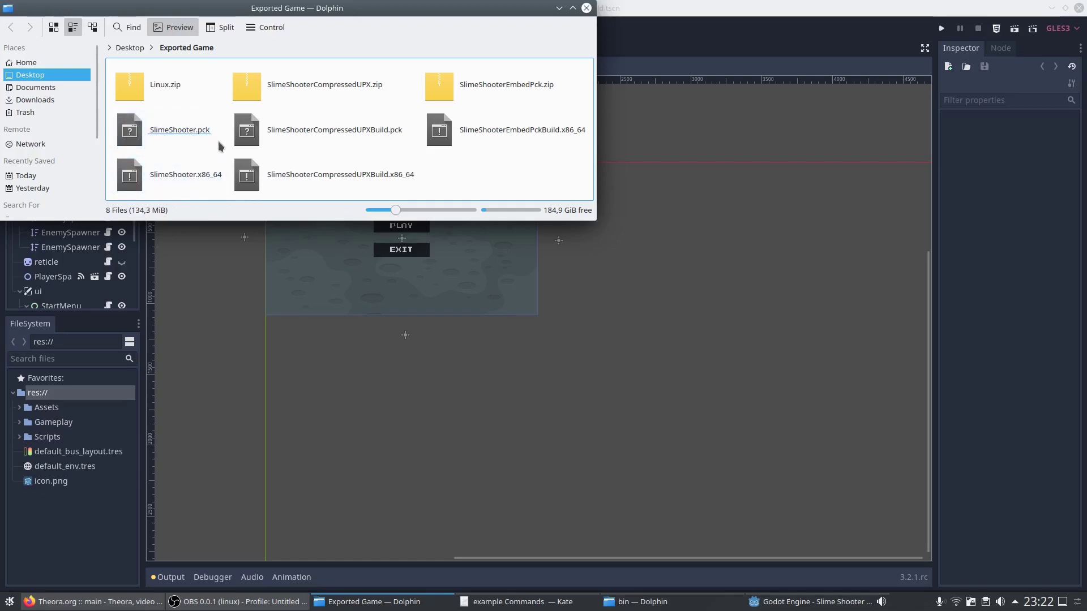
Select blip.wav, tookHit.wav and weaponshot.wav in the Assets > sounds folder
{"action": "left_click", "coordinate": [559, 8]}
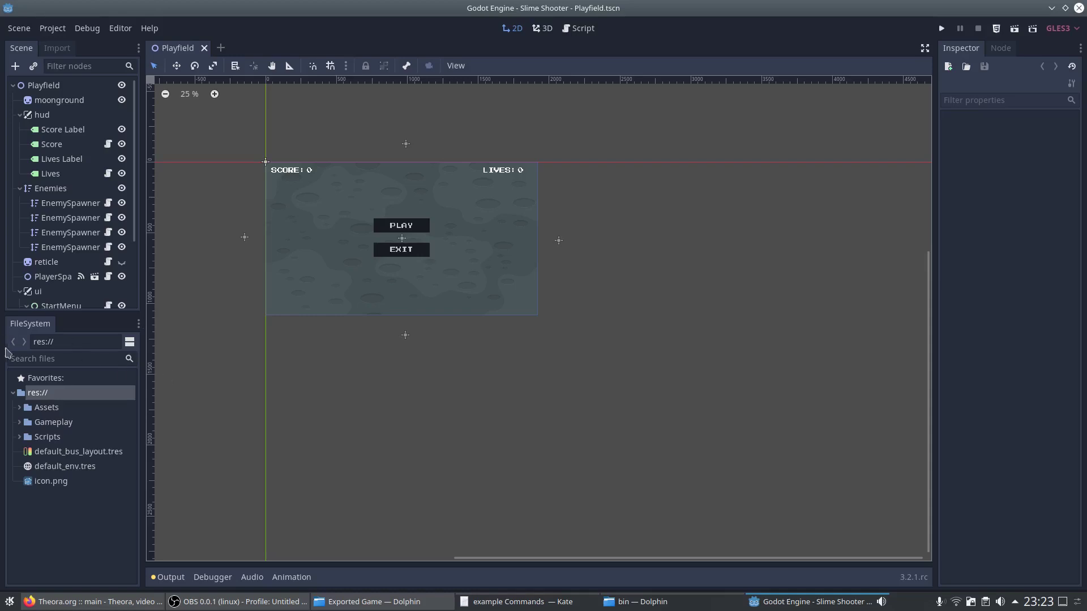
{"action": "left_click", "coordinate": [38, 413]}
{"action": "left_click", "coordinate": [20, 408]}
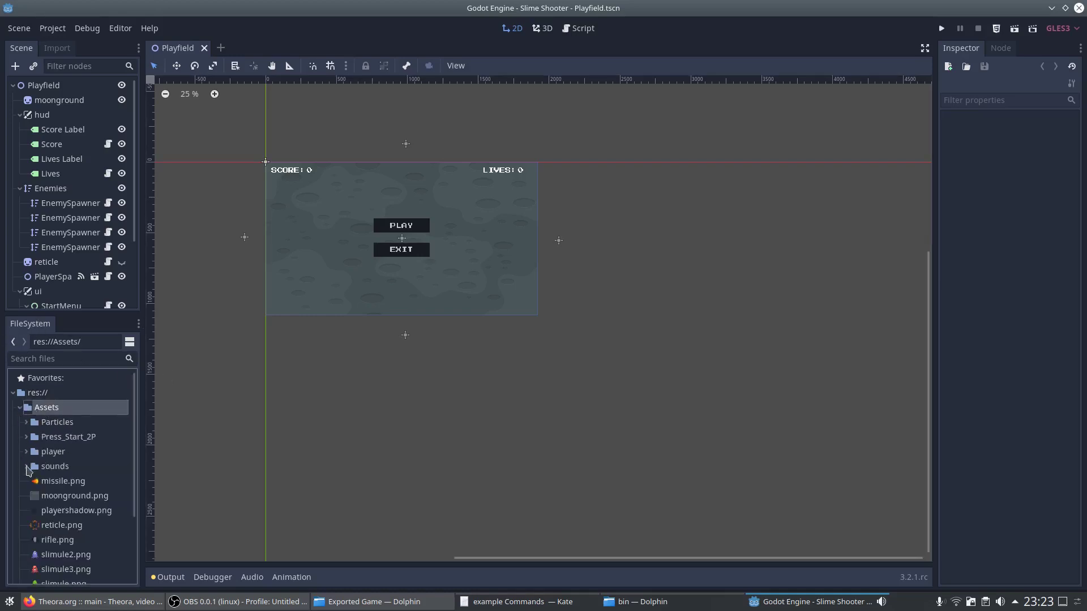
{"action": "left_click", "coordinate": [28, 466]}
{"action": "left_click", "coordinate": [84, 483]}
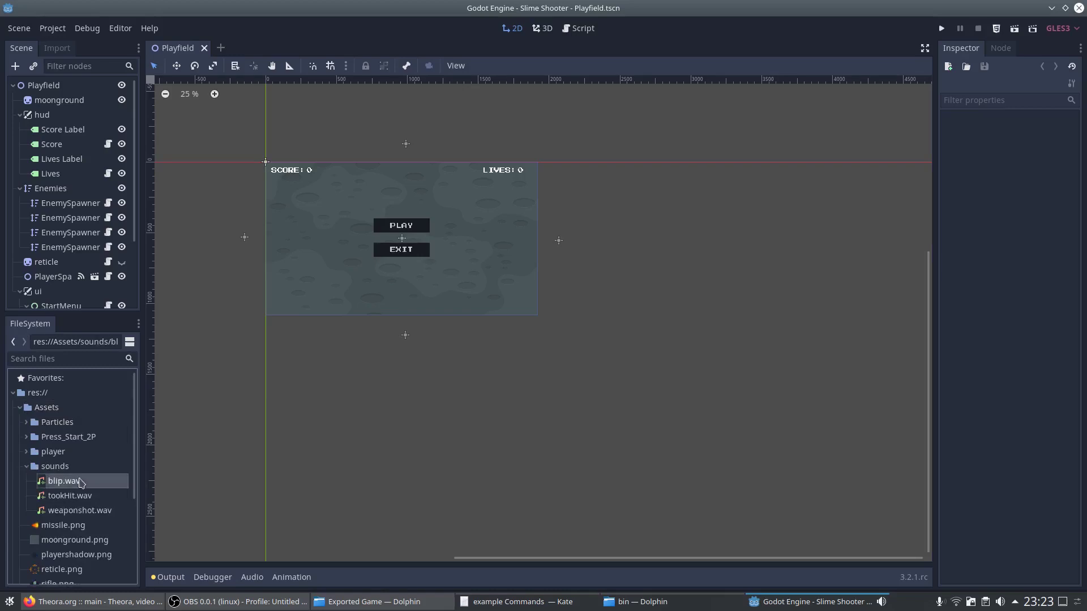
{"action": "left_click", "coordinate": [83, 497], "text": "ctrl"}
{"action": "left_click", "coordinate": [84, 513], "text": "ctrl"}
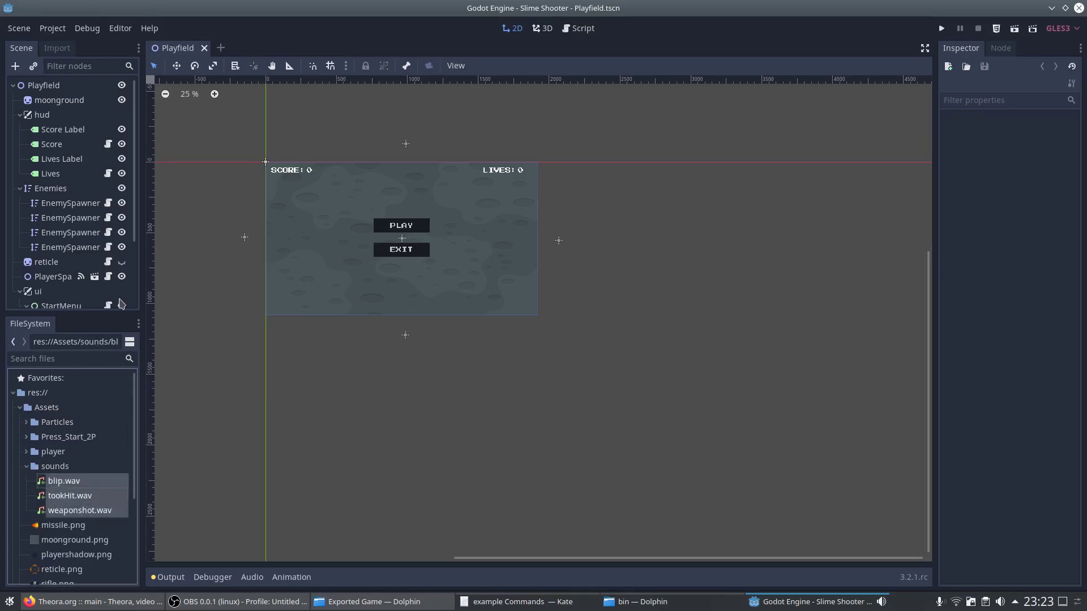
Reimport the three sounds with RAM (Ima-ADPCM) compress mode
{"action": "left_click", "coordinate": [59, 48]}
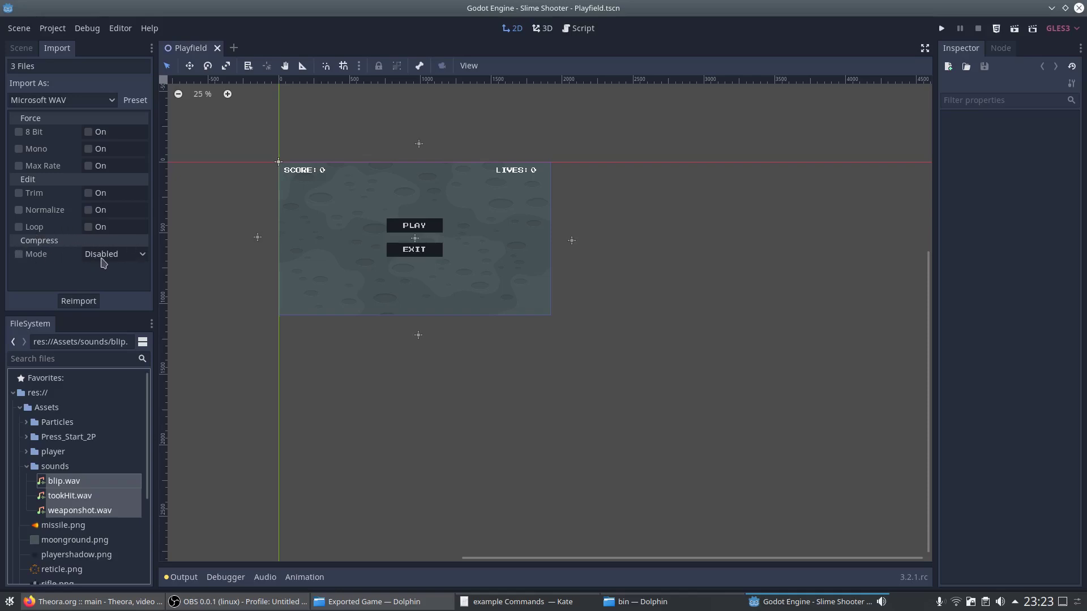
{"action": "left_click", "coordinate": [102, 258]}
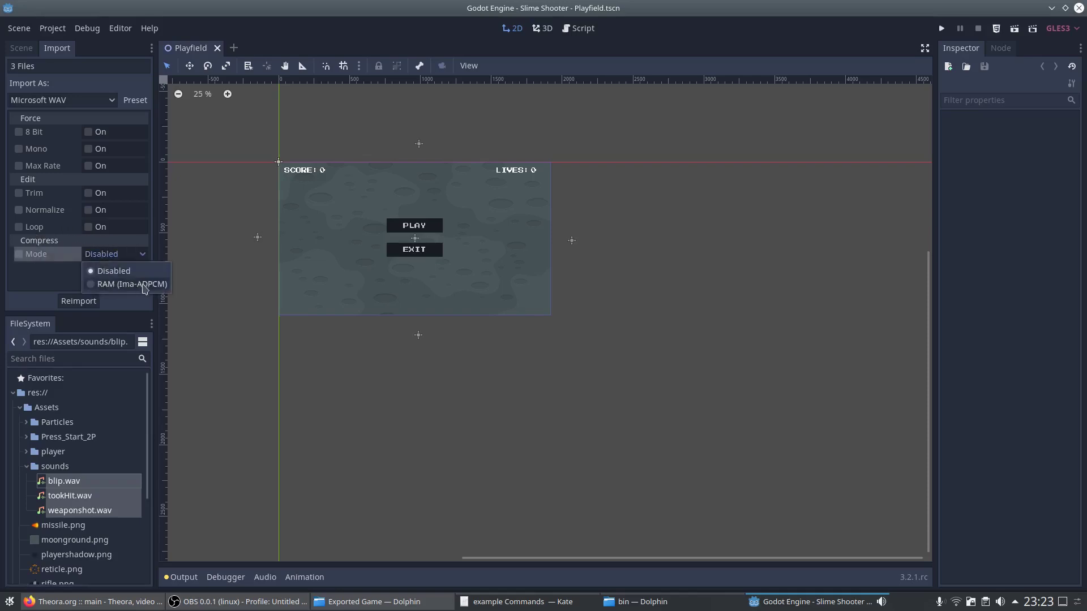
{"action": "left_click", "coordinate": [156, 285]}
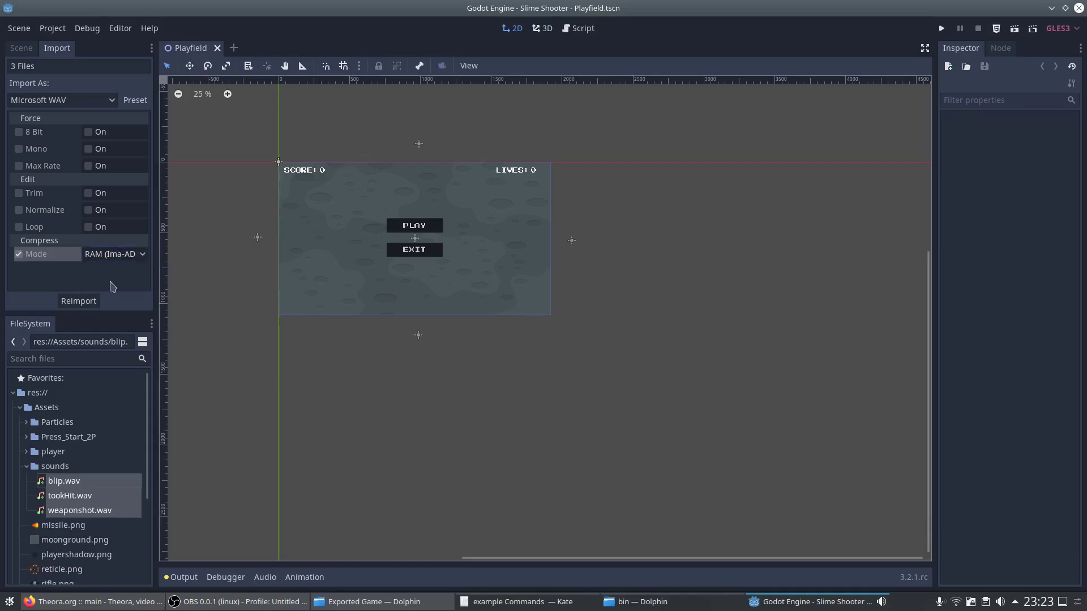
{"action": "left_click", "coordinate": [85, 304]}
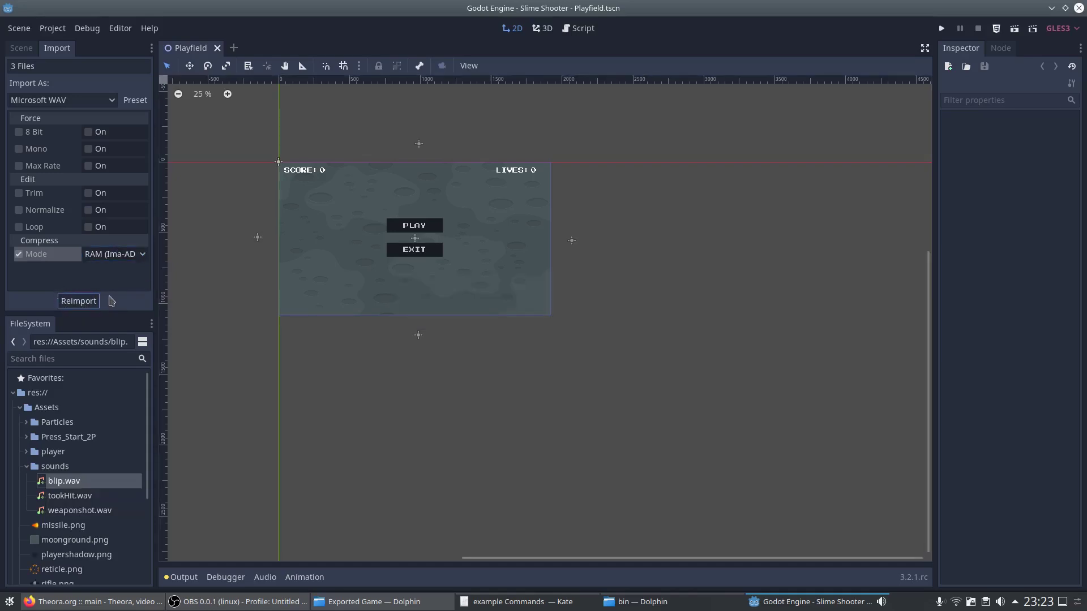
Filter the FileSystem files by 'png'
{"action": "left_click", "coordinate": [49, 358]}
{"action": "type", "text": "png"}
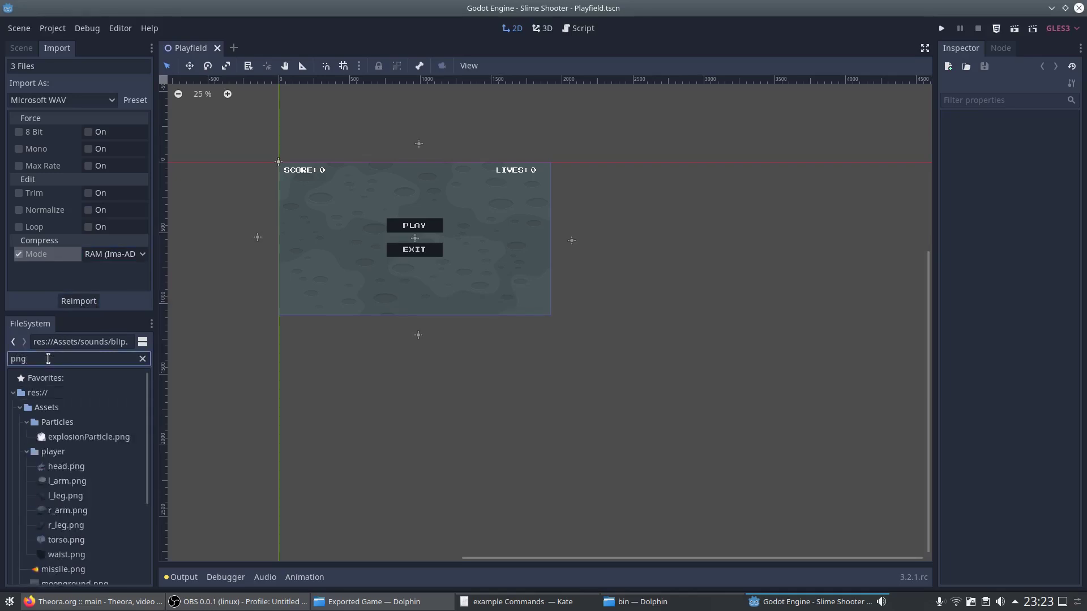
{"action": "scroll", "coordinate": [97, 465], "scroll_direction": "down", "scroll_amount": 4}
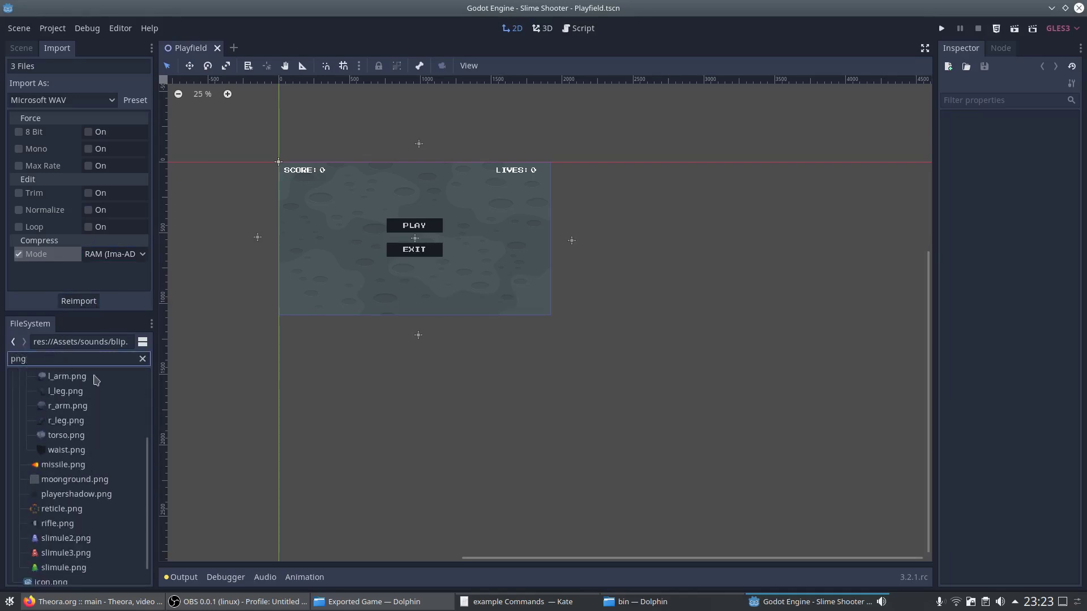
Select the textures from l_arm.png through slimule.png, plus explosionParticle.png
{"action": "left_click", "coordinate": [95, 379]}
{"action": "left_click", "coordinate": [90, 555], "text": "shift"}
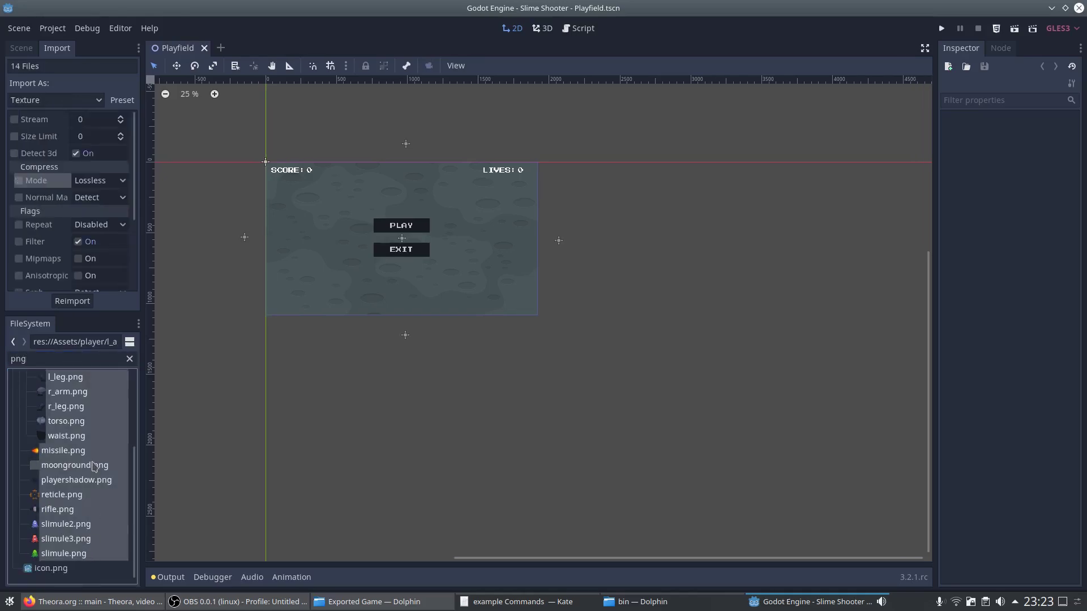
{"action": "scroll", "coordinate": [95, 465], "scroll_direction": "up", "scroll_amount": 3}
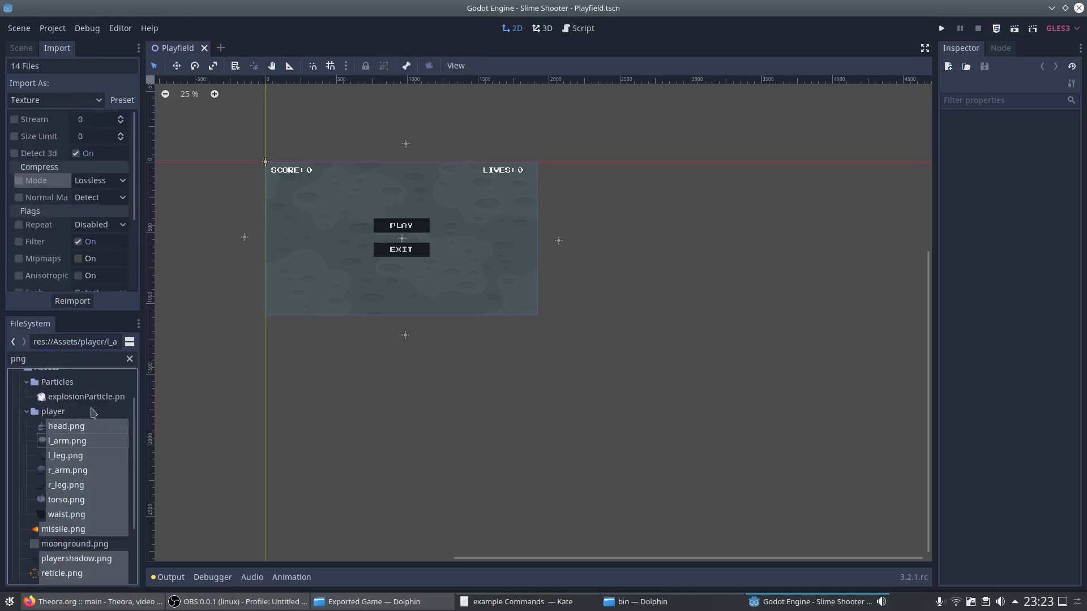
{"action": "left_click", "coordinate": [99, 398], "text": "ctrl"}
{"action": "scroll", "coordinate": [101, 402], "scroll_direction": "down", "scroll_amount": 3}
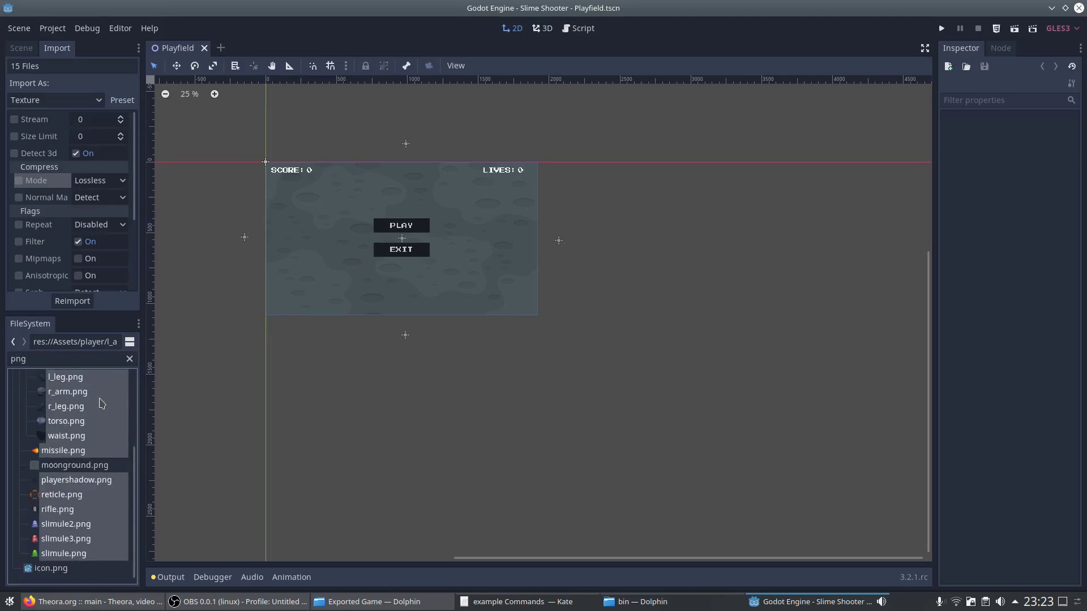
{"action": "scroll", "coordinate": [101, 403], "scroll_direction": "up", "scroll_amount": 4}
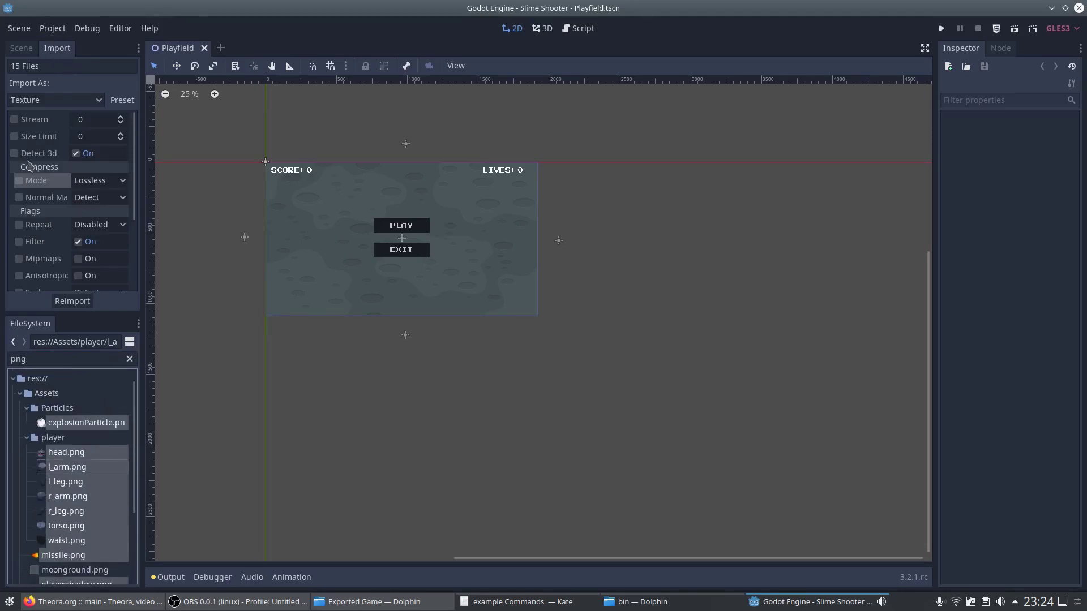
Turn off Detect 3d, set Lossy compression with the 0.7 quality override, and reimport
{"action": "left_click", "coordinate": [77, 157]}
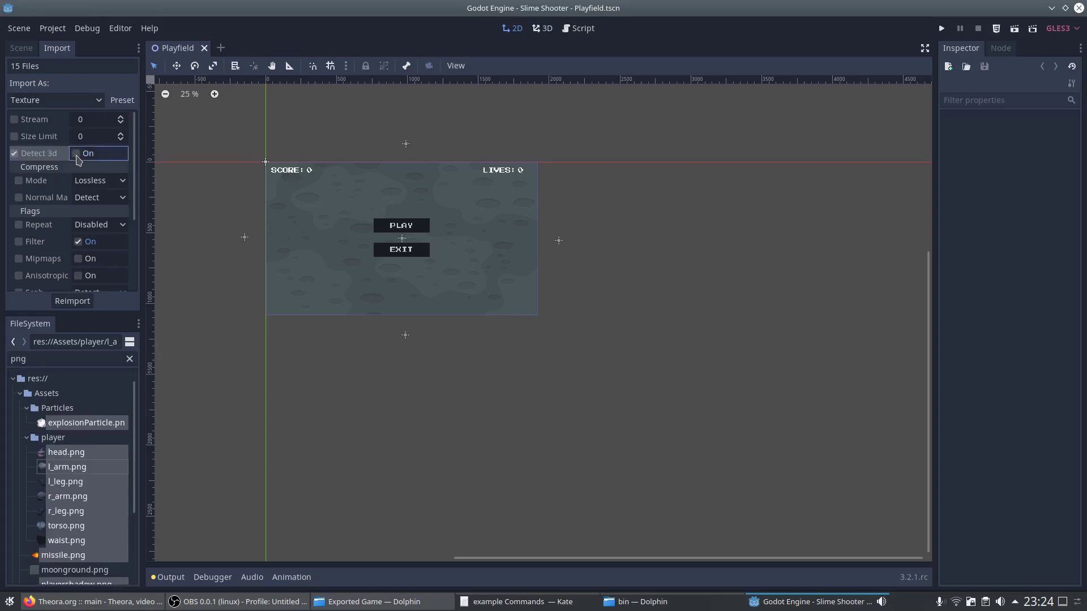
{"action": "left_click", "coordinate": [120, 182]}
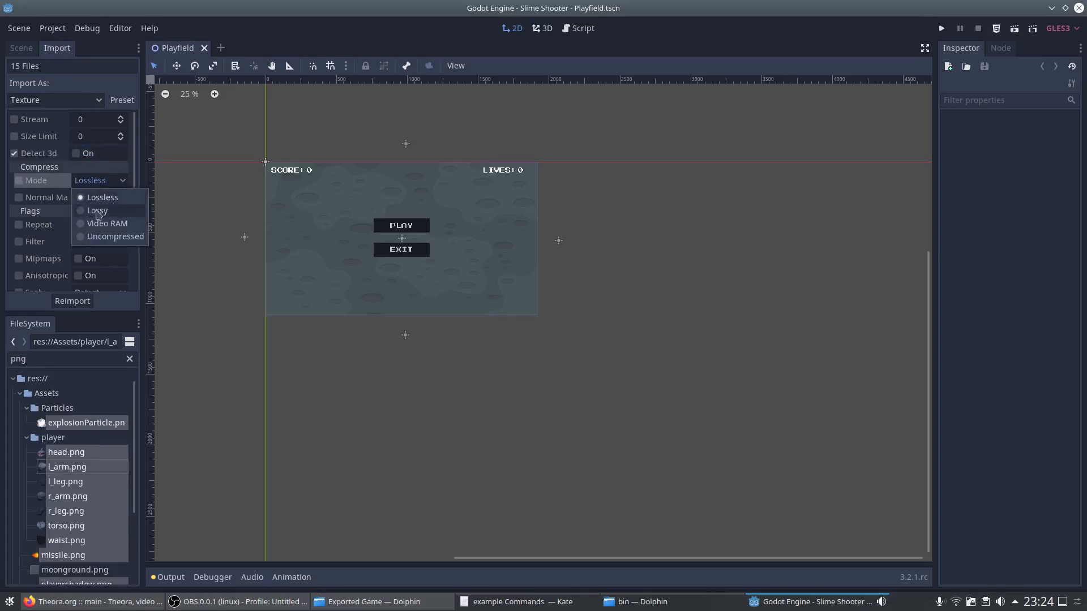
{"action": "left_click", "coordinate": [96, 211]}
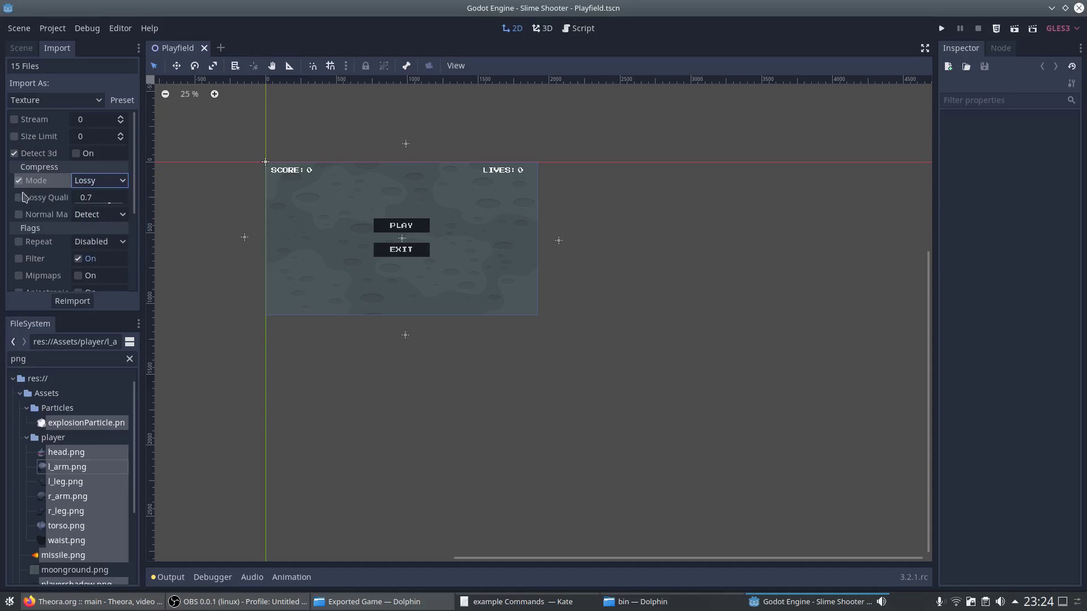
{"action": "left_click", "coordinate": [19, 198]}
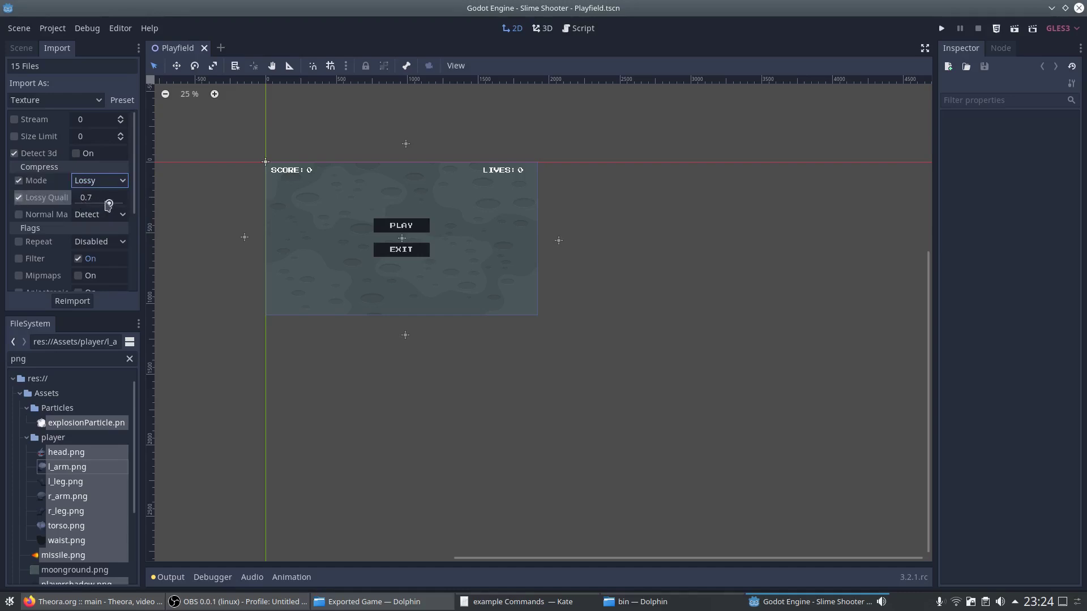
{"action": "left_click", "coordinate": [78, 300]}
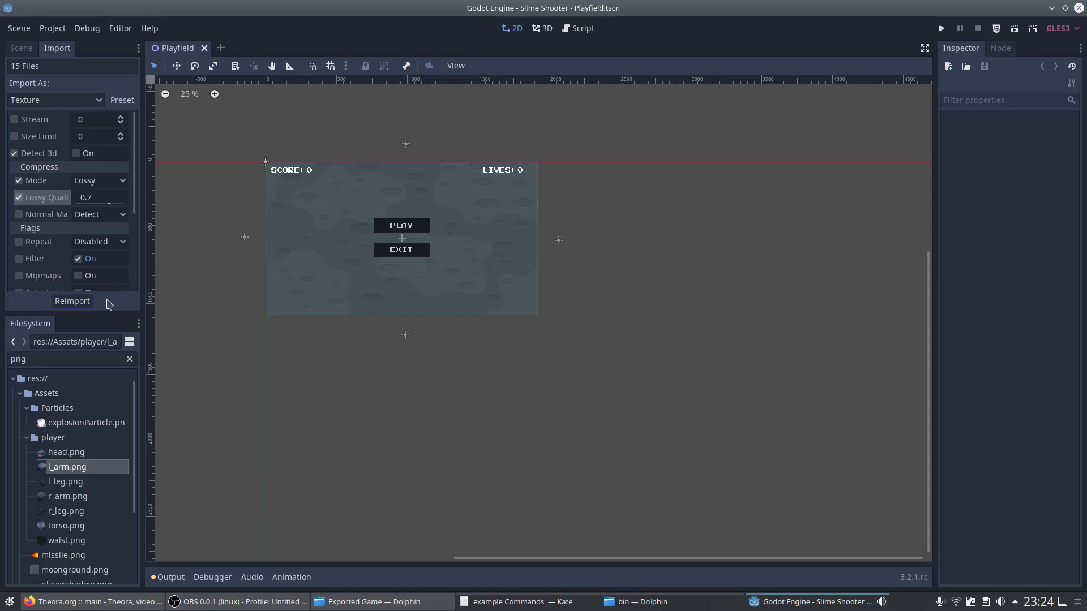
{"action": "left_click", "coordinate": [75, 303]}
Reimport moonground.png as Lossy at 0.06 quality and test it in the running game
{"action": "left_click", "coordinate": [95, 572]}
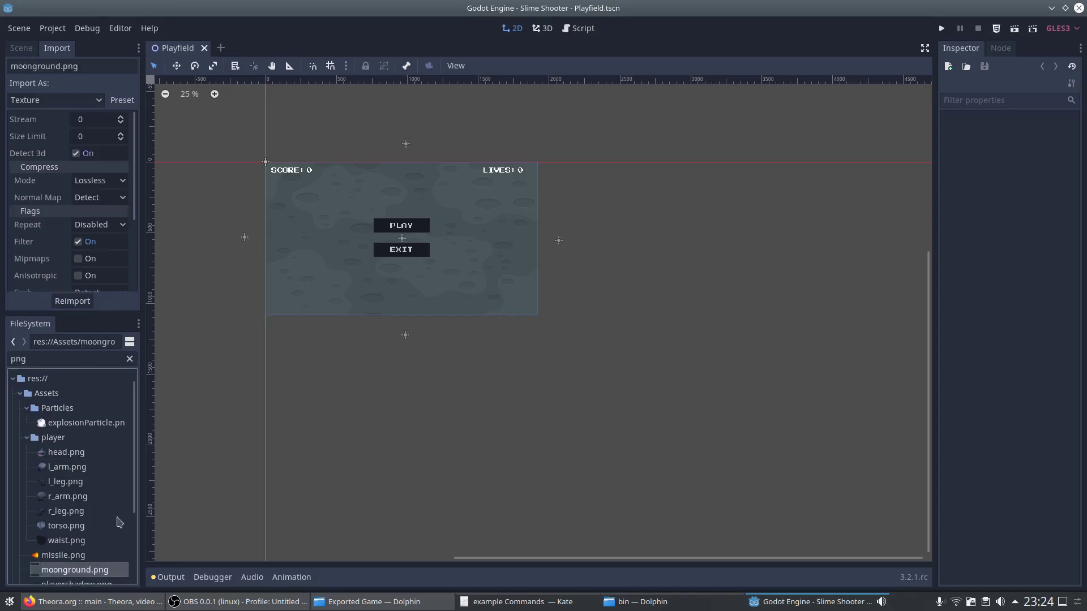
{"action": "left_click", "coordinate": [121, 181]}
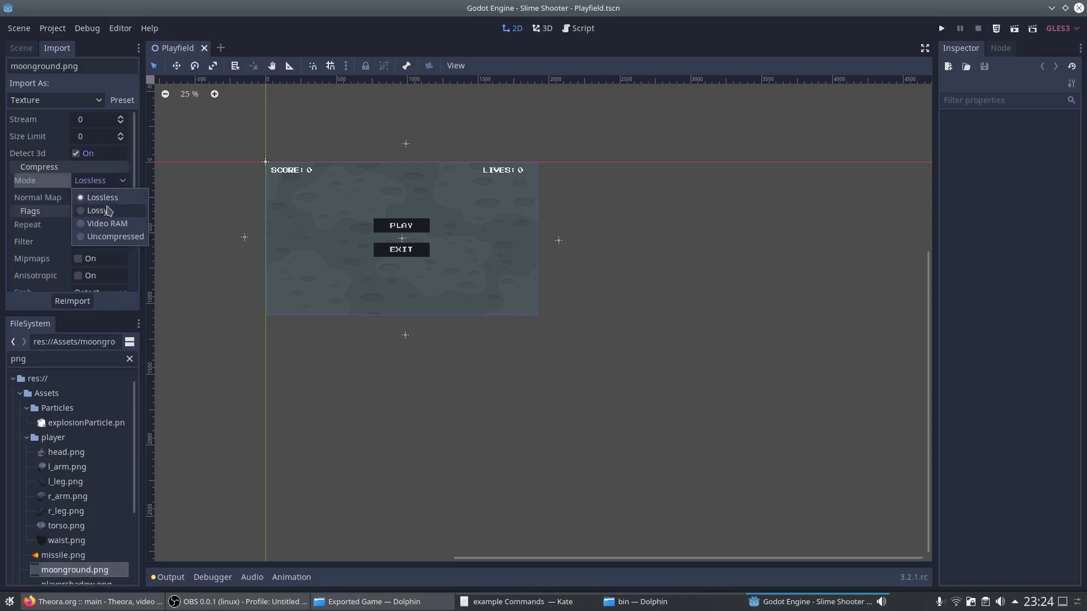
{"action": "left_click", "coordinate": [108, 211]}
{"action": "left_click_drag", "start_coordinate": [109, 203], "coordinate": [78, 204]}
{"action": "left_click", "coordinate": [78, 301]}
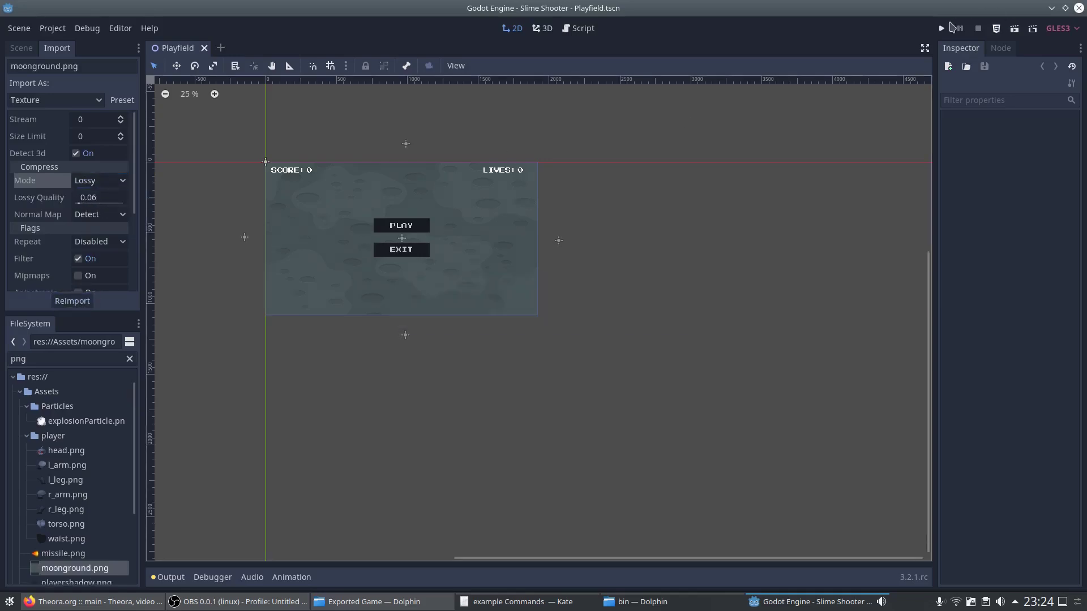
{"action": "left_click", "coordinate": [942, 29]}
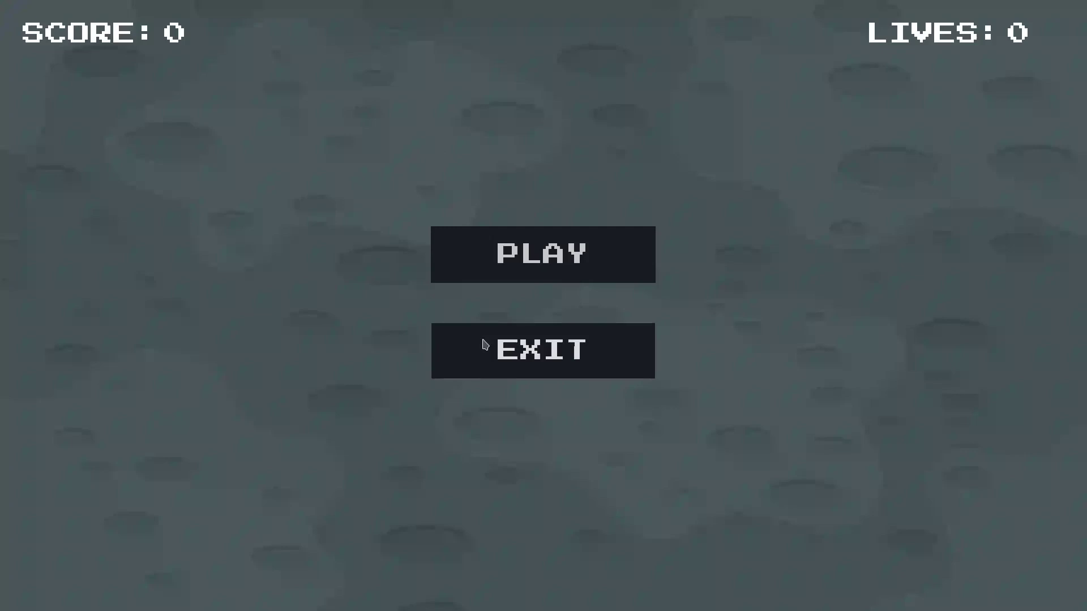
{"action": "left_click", "coordinate": [485, 345]}
Reimport moonground.png as Lossless, run the game again, and close it
{"action": "left_click", "coordinate": [112, 181]}
{"action": "left_click", "coordinate": [102, 197]}
{"action": "left_click", "coordinate": [72, 301]}
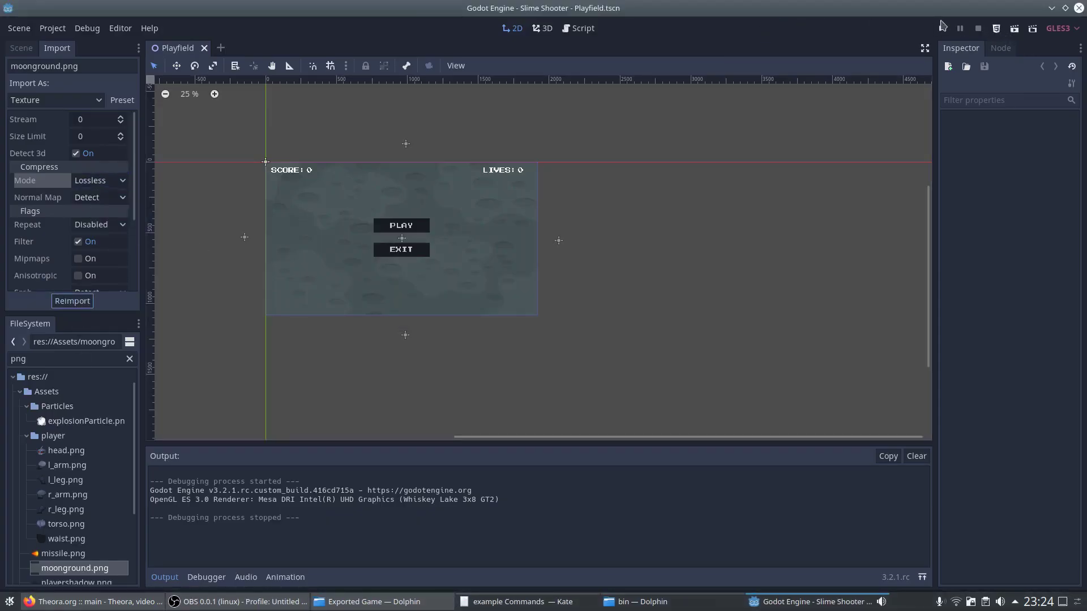
{"action": "left_click", "coordinate": [942, 27]}
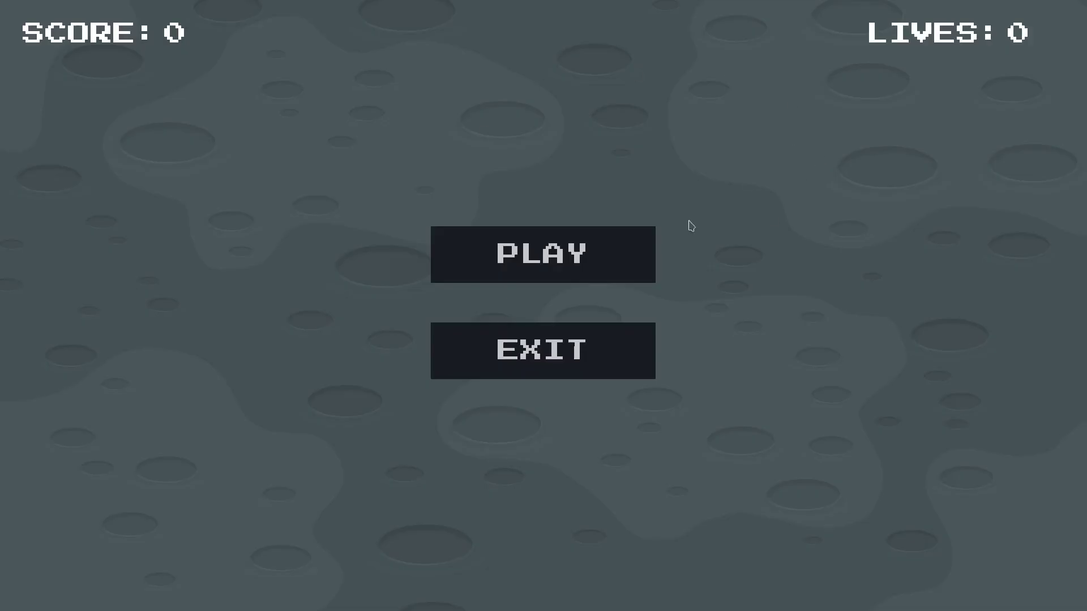
{"action": "key", "text": "alt+F4"}
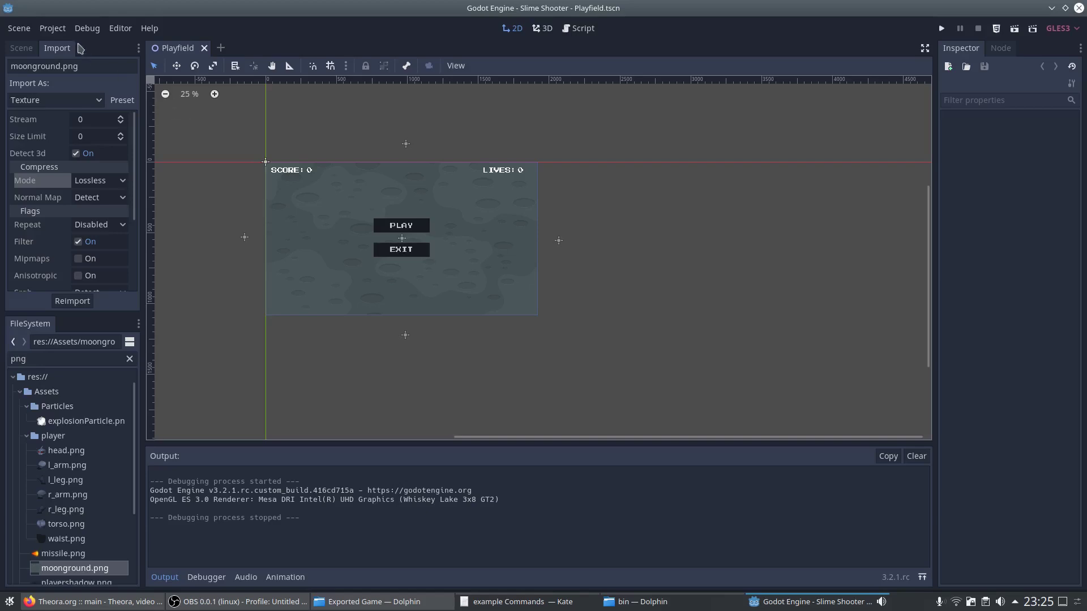
Add a Linux/X11 preset in Project > Export, creating Linux/X11 2
{"action": "left_click", "coordinate": [53, 29]}
{"action": "left_click", "coordinate": [72, 97]}
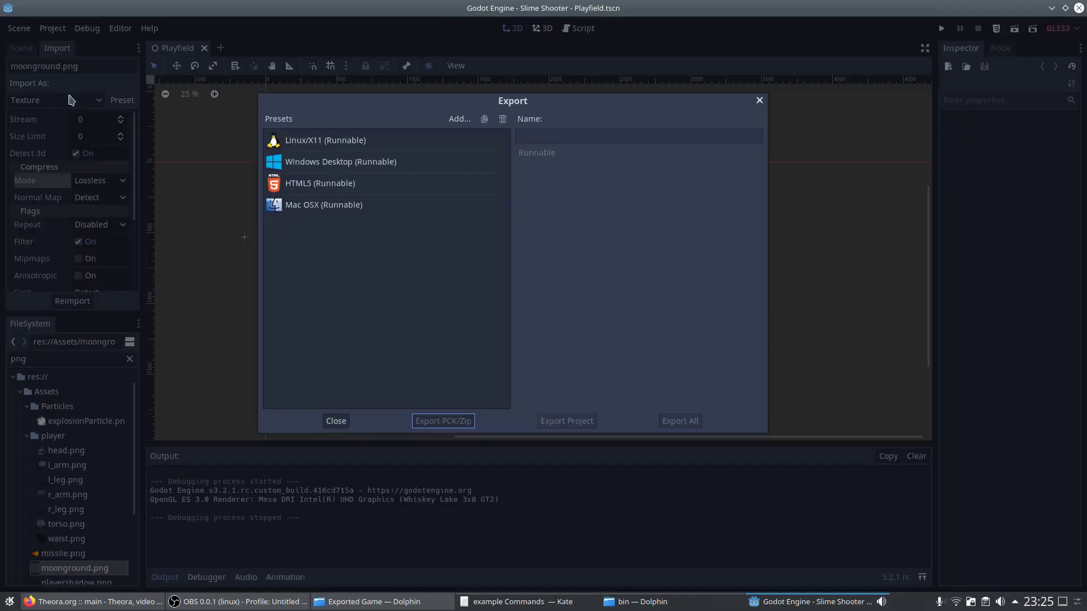
{"action": "left_click", "coordinate": [461, 119]}
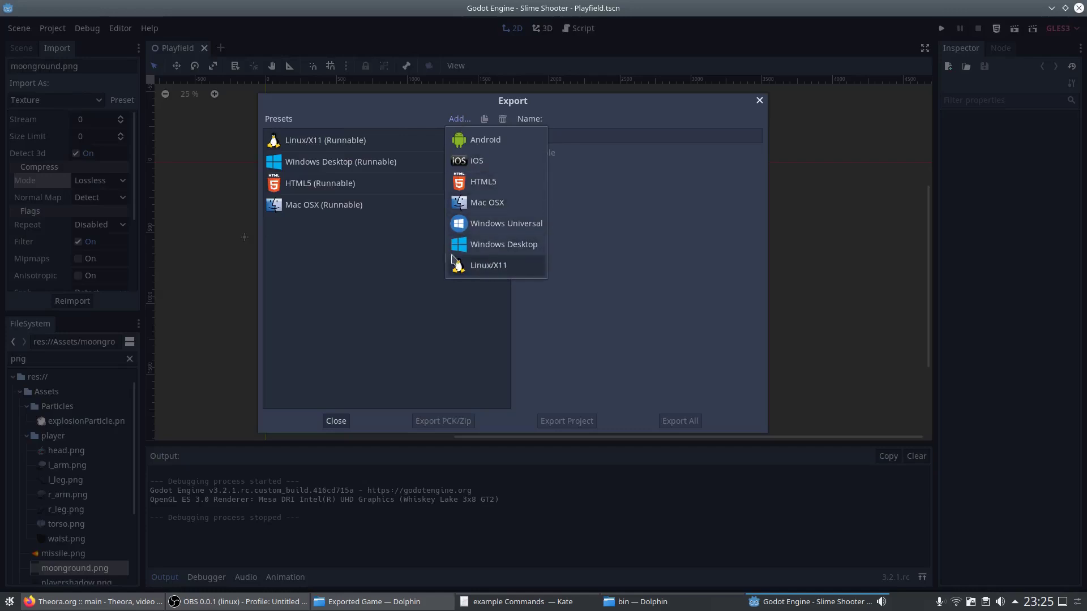
{"action": "left_click", "coordinate": [504, 266]}
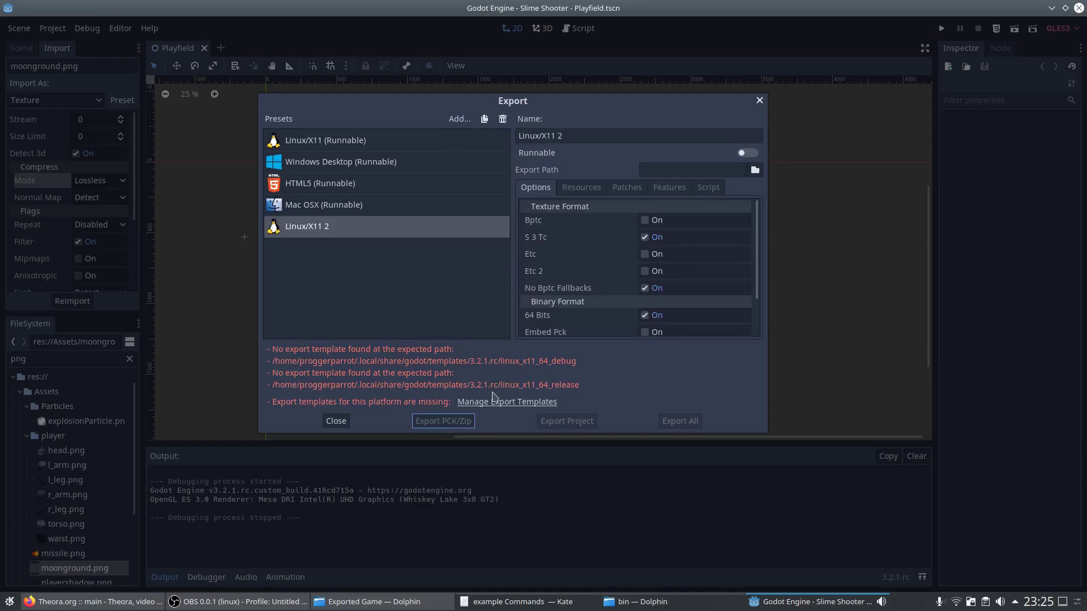
Go up to the godot source folder and copy Kate's line 7 size-optimized scons command
{"action": "left_click", "coordinate": [638, 604]}
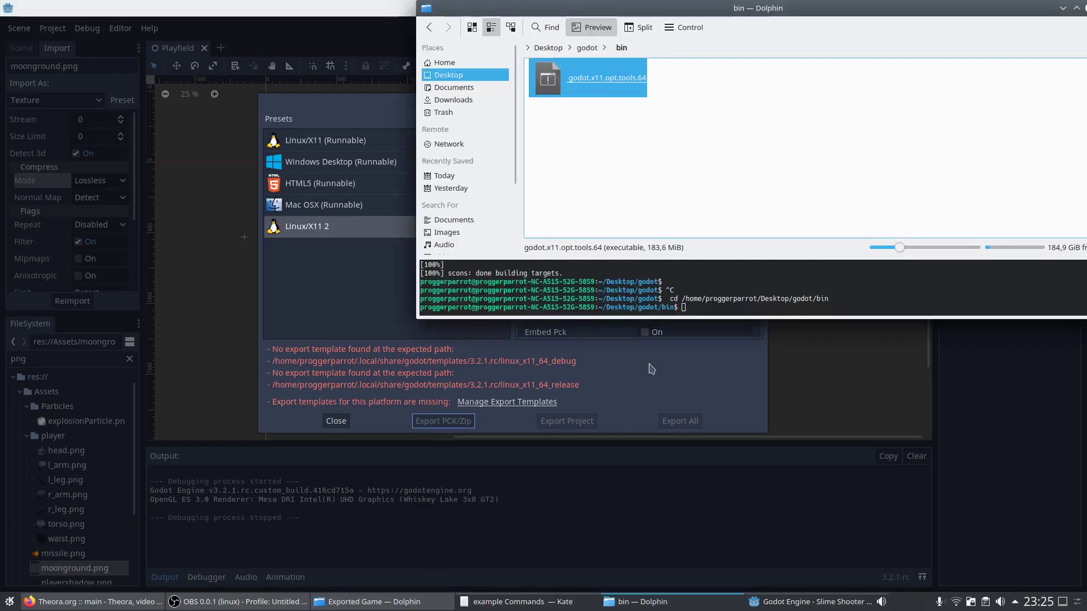
{"action": "key", "text": "BackSpace"}
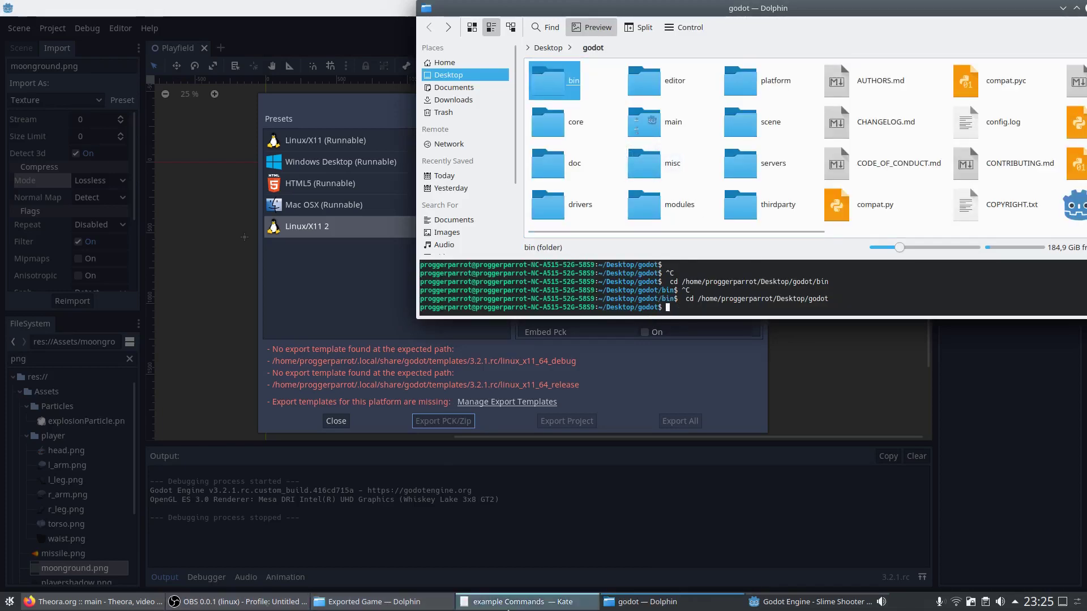
{"action": "left_click", "coordinate": [554, 598]}
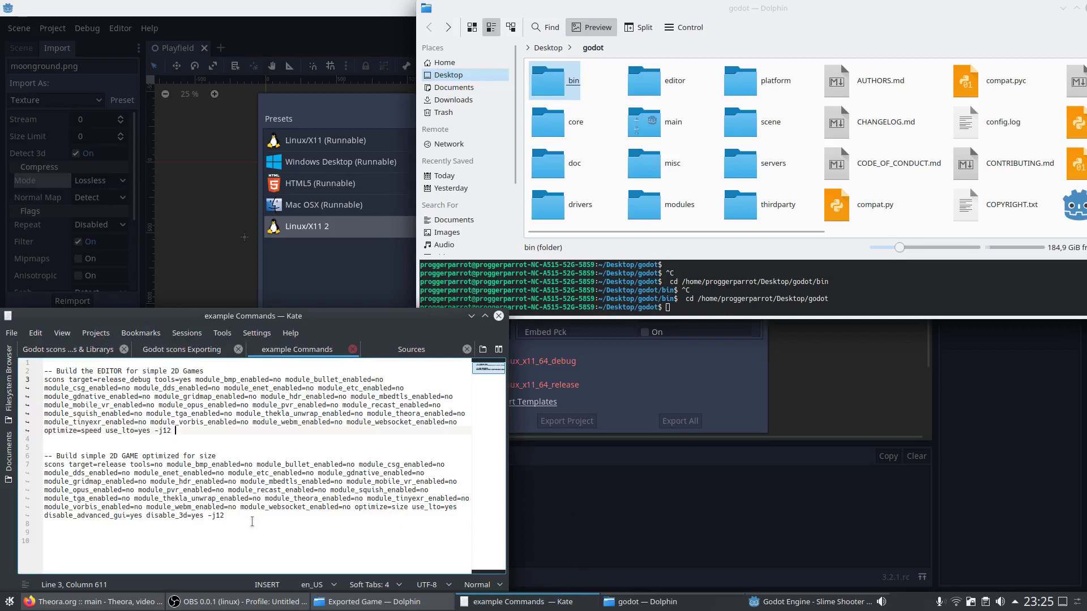
{"action": "double_click", "coordinate": [114, 457]}
{"action": "double_click", "coordinate": [159, 465]}
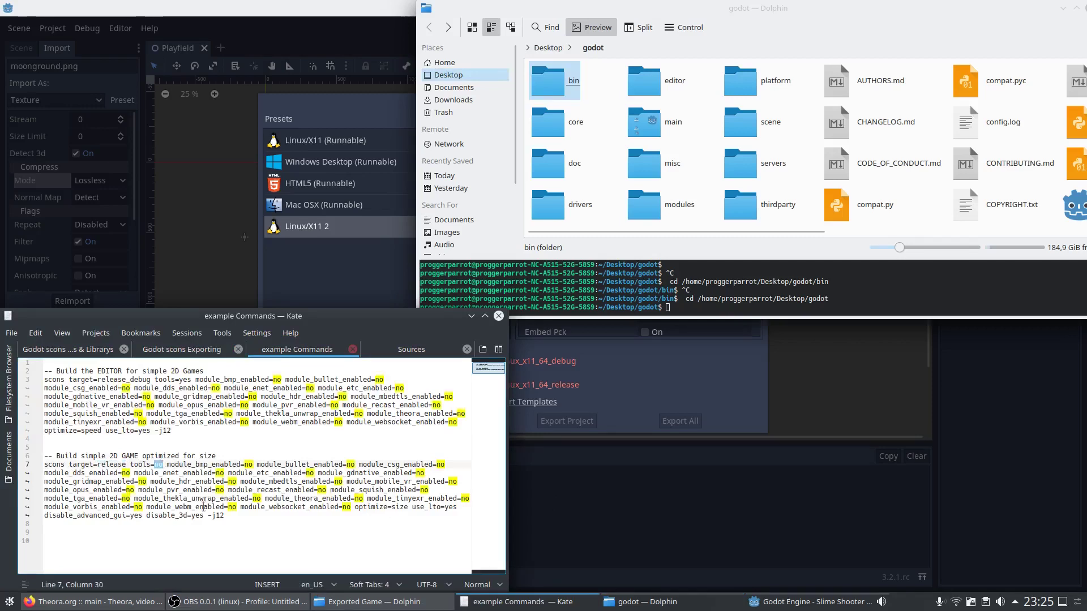
{"action": "left_click_drag", "start_coordinate": [272, 516], "coordinate": [27, 463]}
{"action": "right_click", "coordinate": [187, 477]}
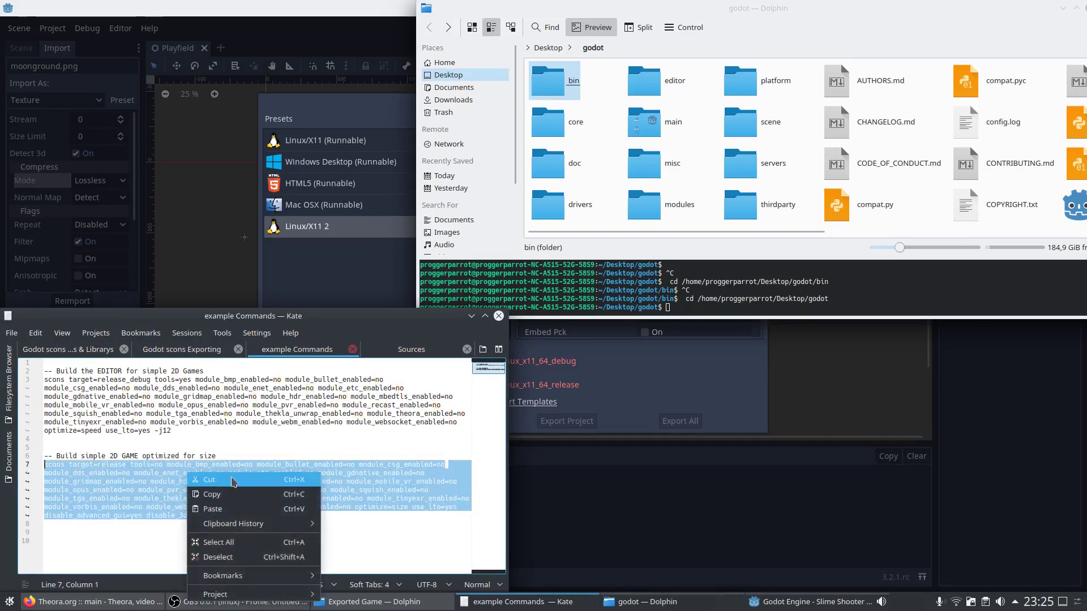
{"action": "left_click", "coordinate": [225, 490]}
Run the pasted command in Dolphin's terminal to build godot.x11.opt.64
{"action": "right_click", "coordinate": [742, 297]}
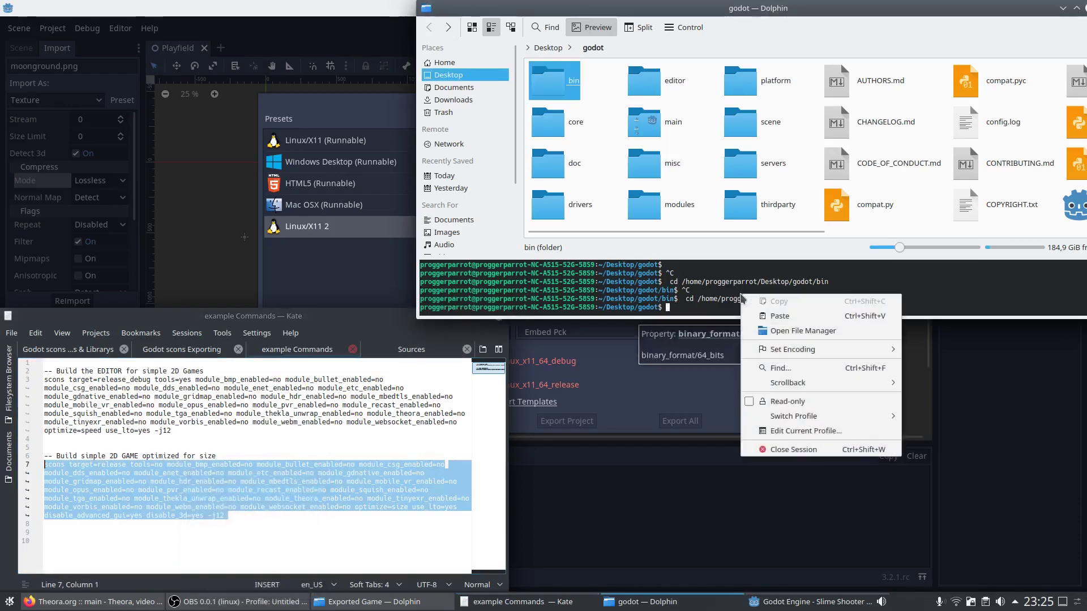
{"action": "left_click", "coordinate": [779, 316]}
{"action": "key", "text": "Return"}
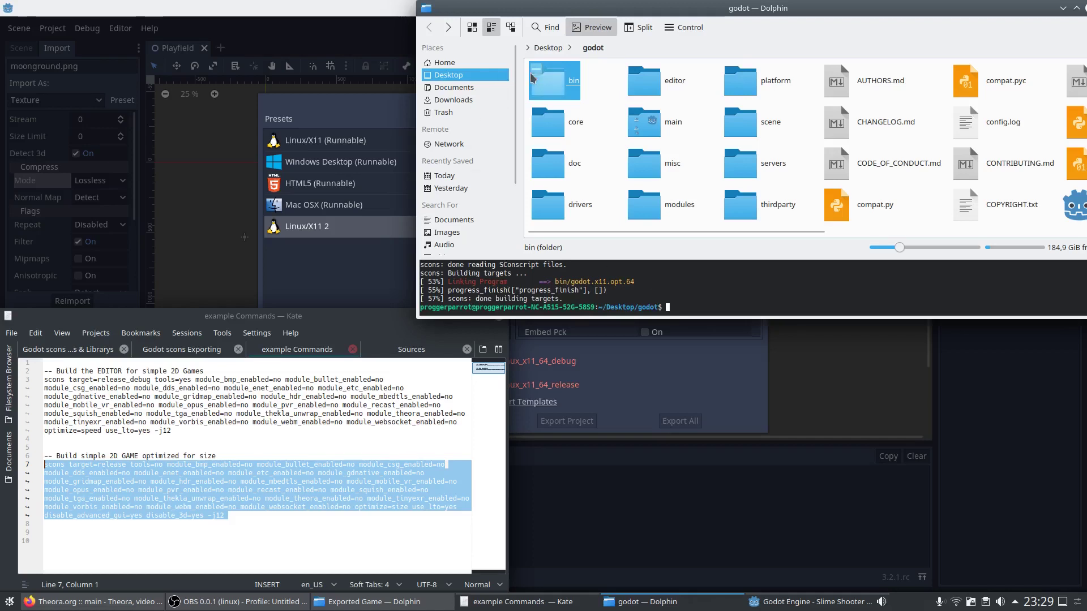
Compare the sizes of godot.x11.opt.tools.64 and godot.x11.opt.64 in the bin folder
{"action": "left_click", "coordinate": [542, 79]}
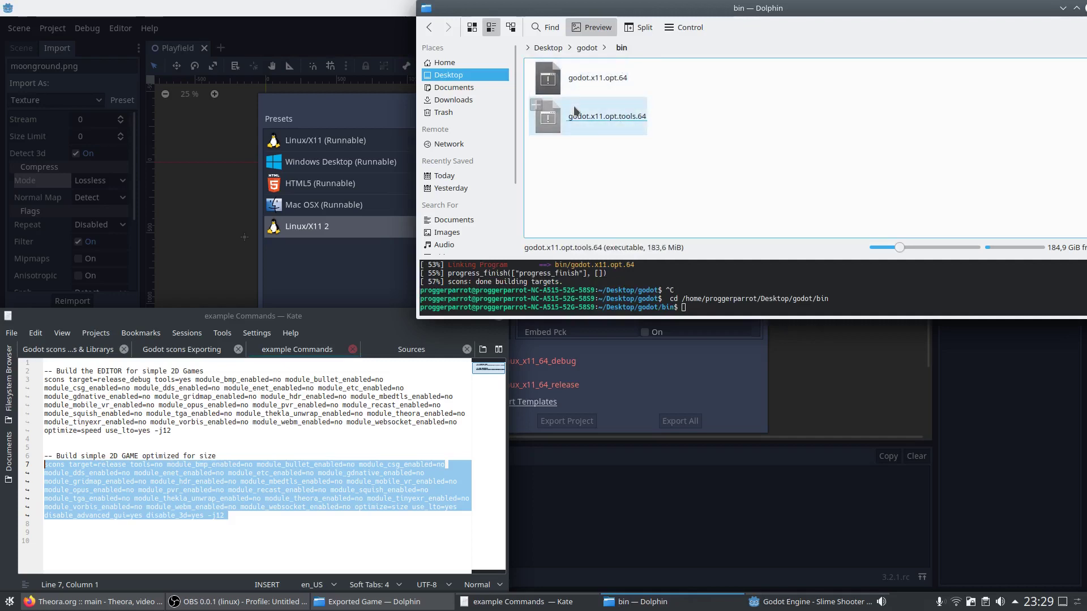
{"action": "left_click", "coordinate": [592, 123]}
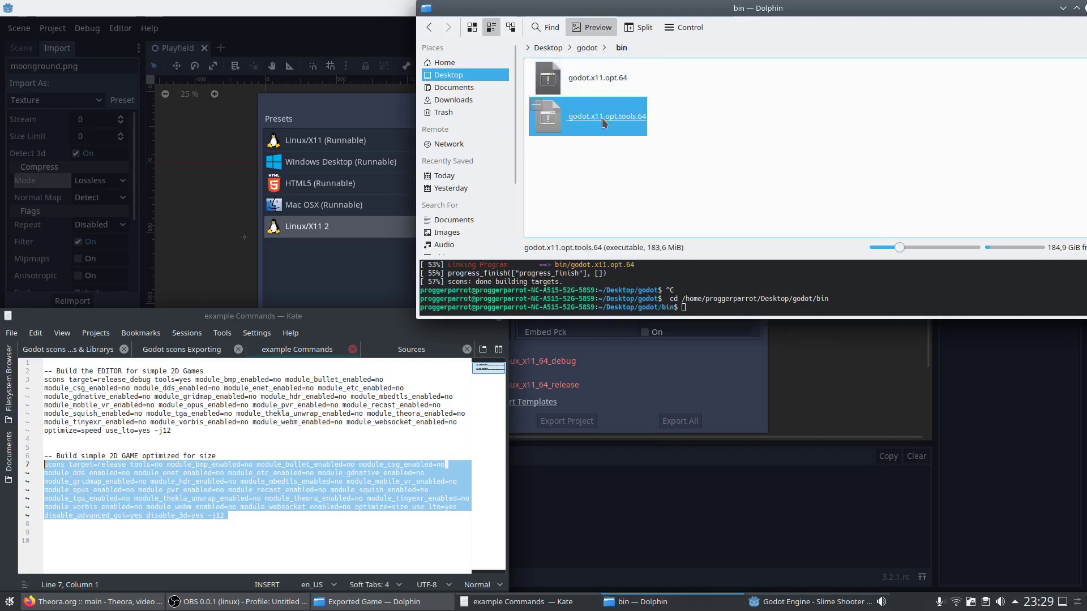
{"action": "left_click", "coordinate": [600, 78]}
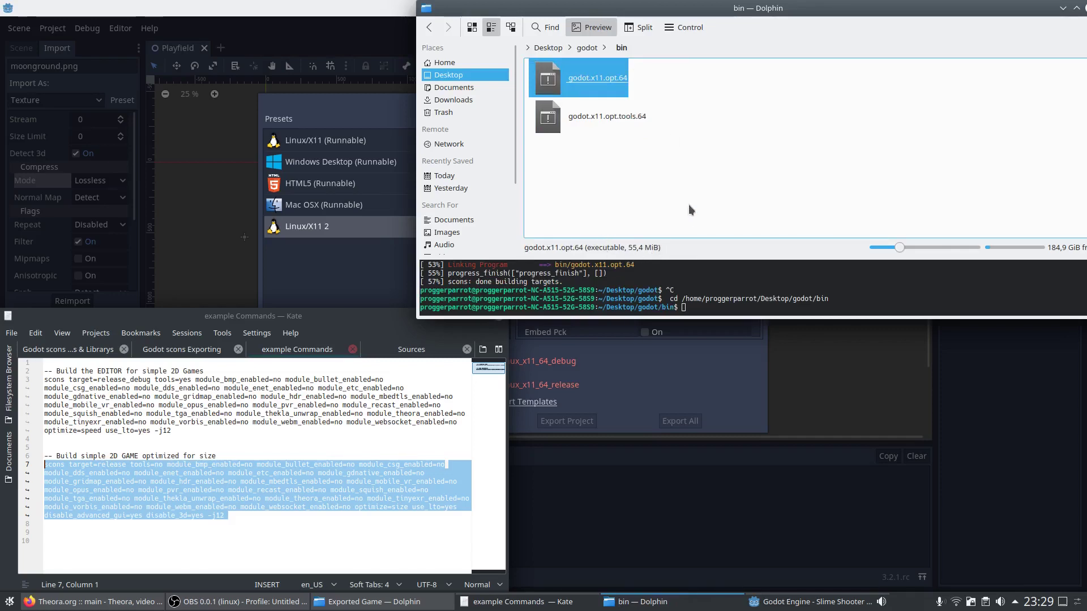
{"action": "left_click", "coordinate": [603, 117]}
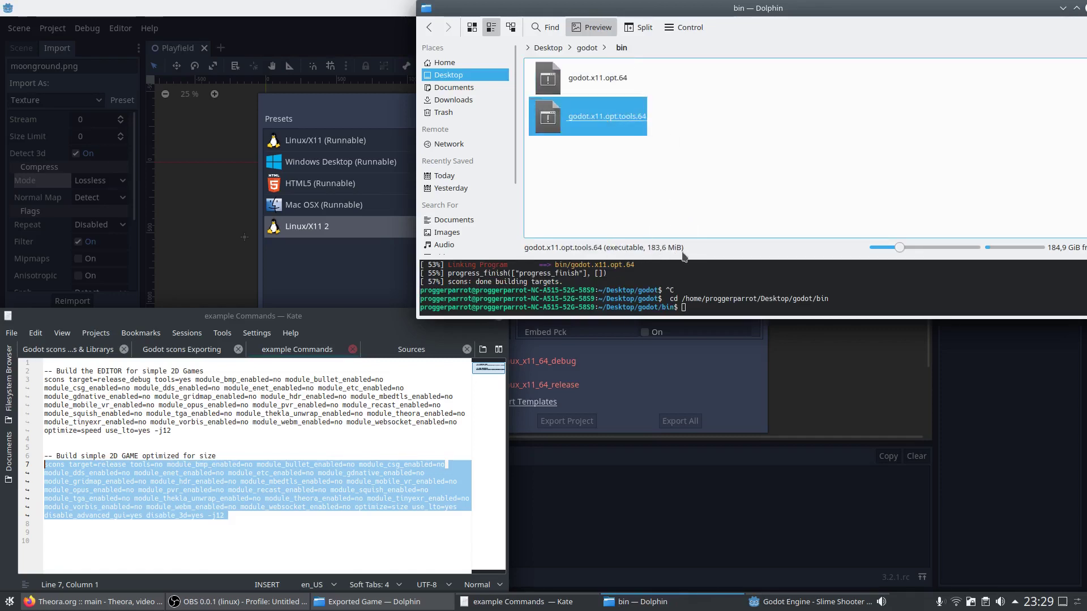
{"action": "left_click", "coordinate": [609, 81]}
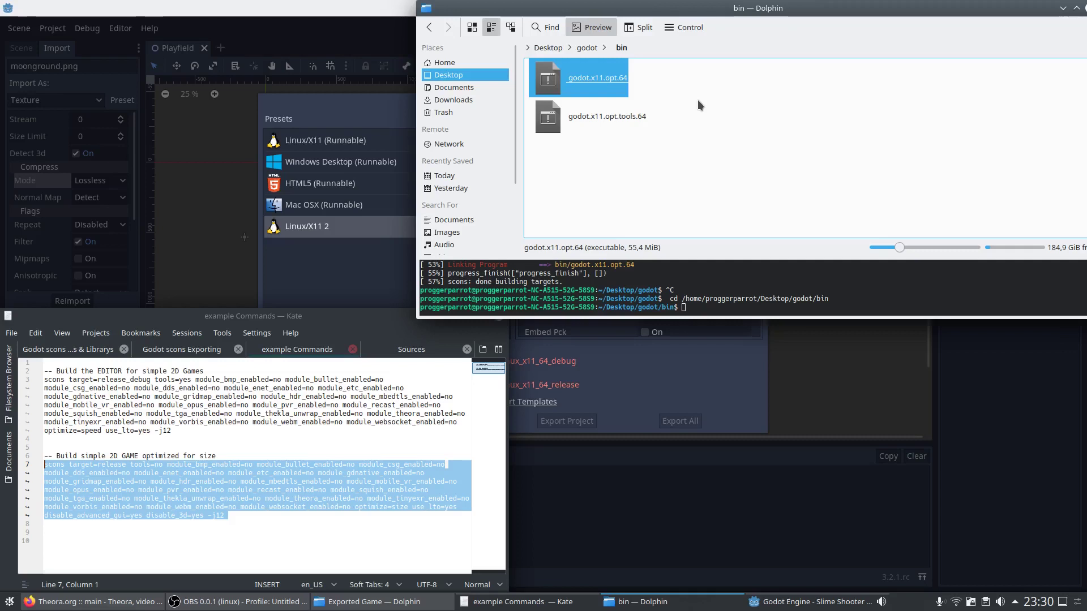
Run 'strip godot.x11.opt.64' in the terminal panel to shrink it to 15,2 MiB
{"action": "left_click", "coordinate": [700, 303]}
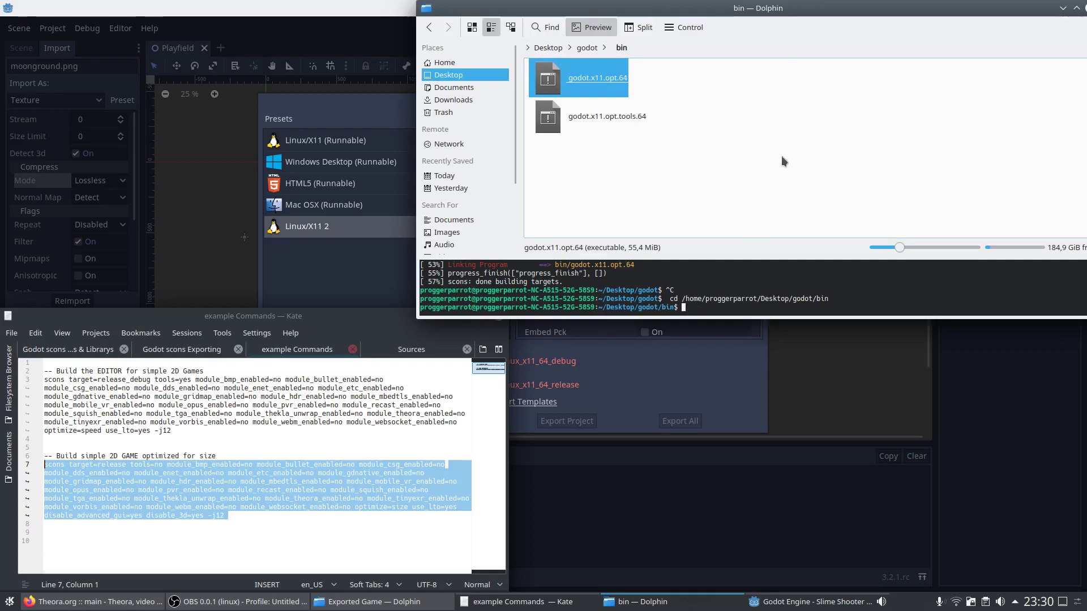
{"action": "type", "text": "strip godot.x11.opt.64"}
{"action": "key", "text": "Return"}
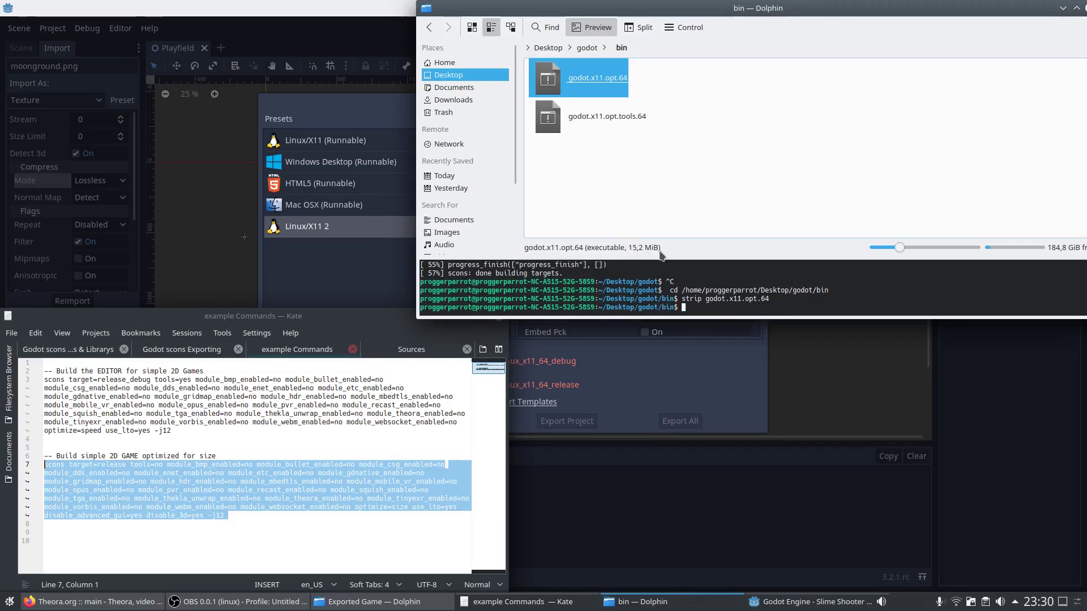
Set the Linux/X11 preset's export file name to SlimeShooterSmall
{"action": "left_click", "coordinate": [663, 167]}
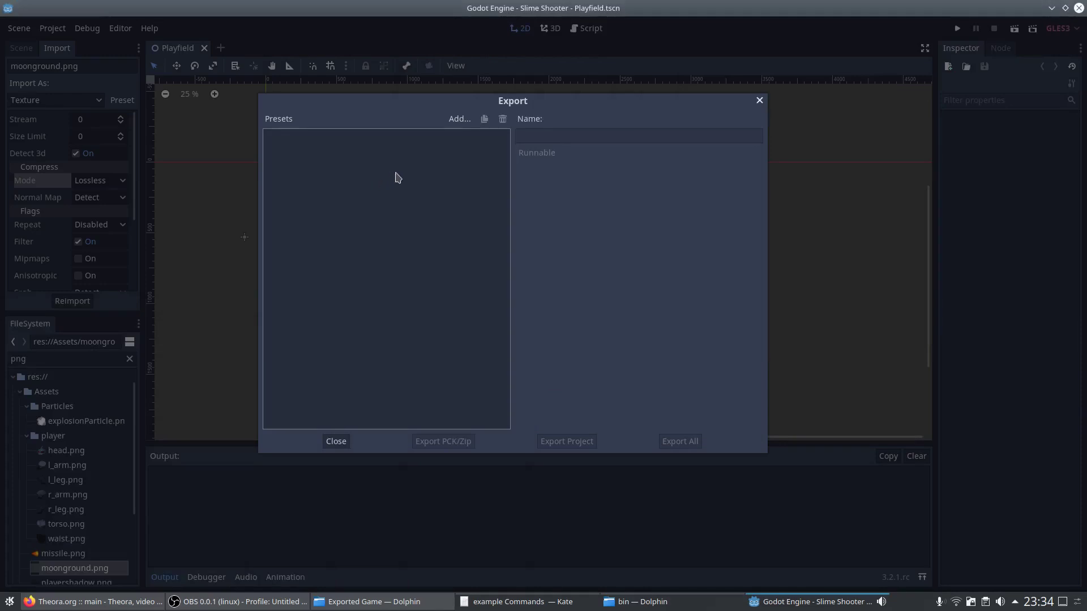
{"action": "left_click", "coordinate": [460, 119]}
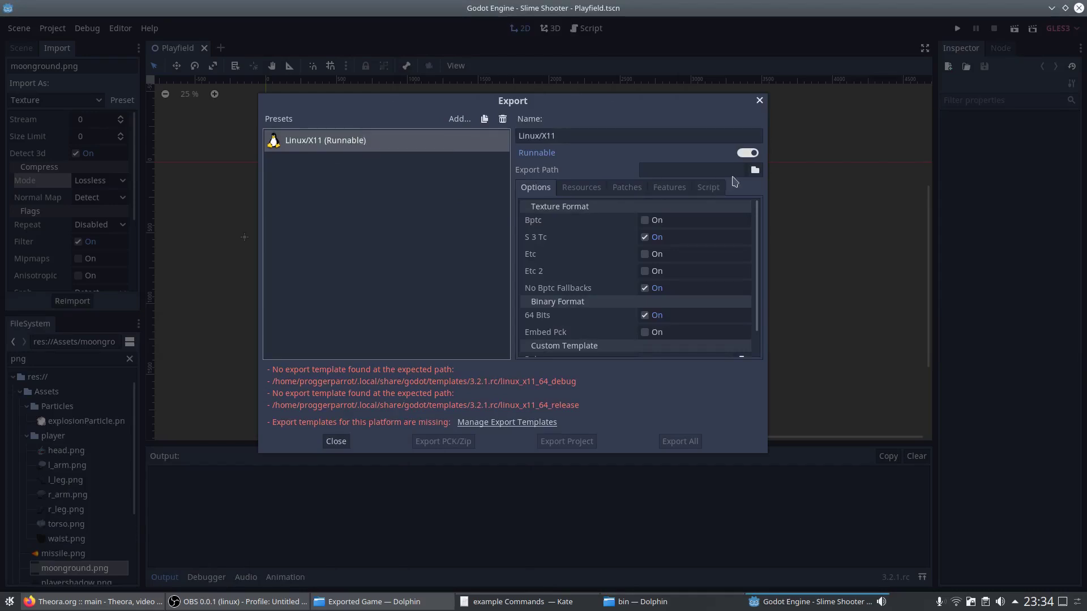
{"action": "left_click", "coordinate": [755, 170]}
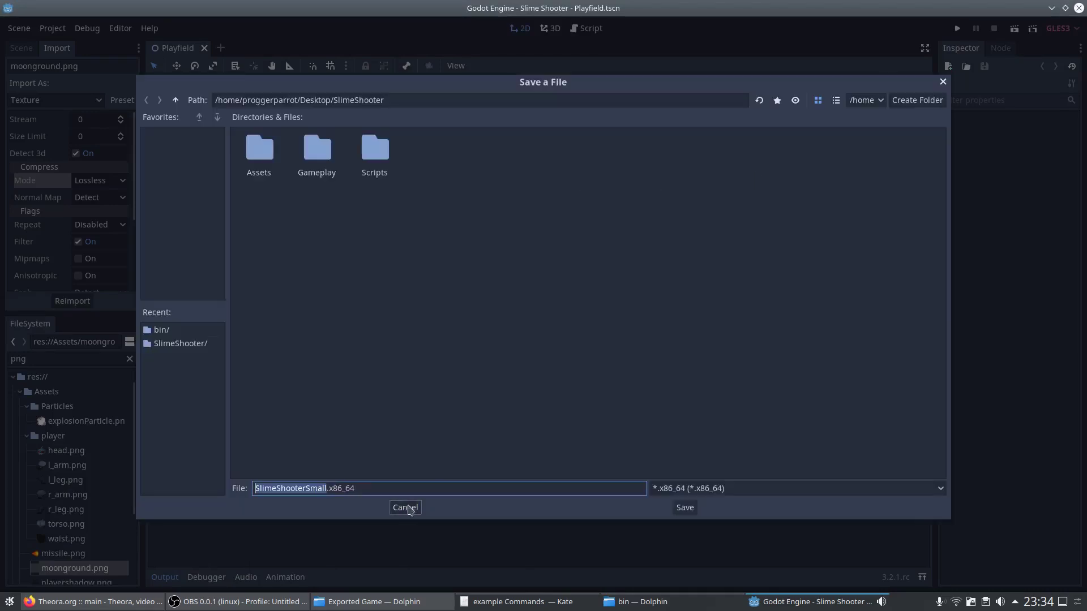
{"action": "left_click", "coordinate": [685, 507]}
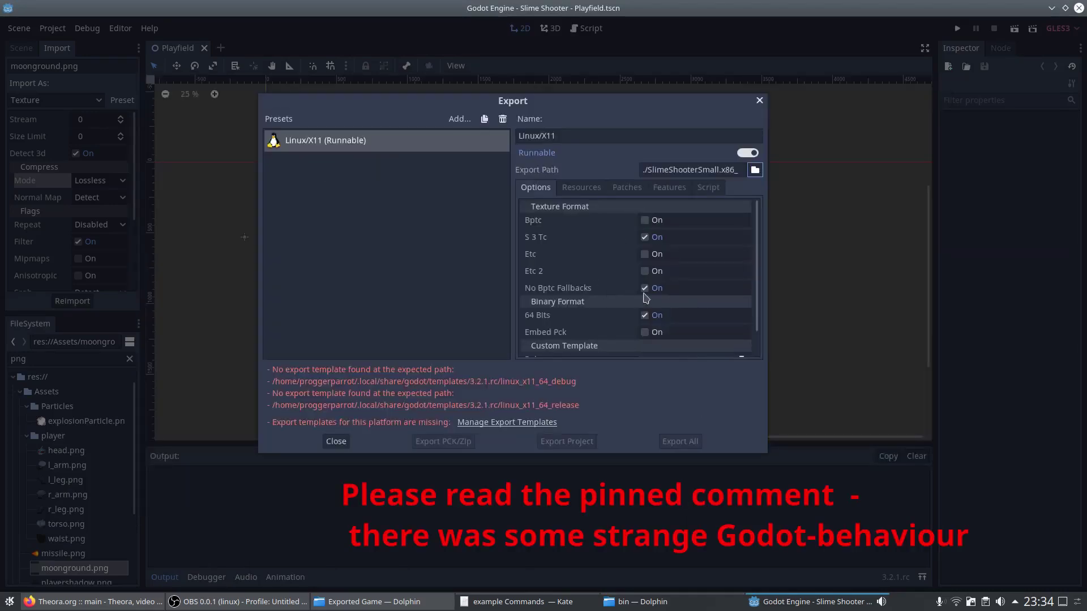
Use godot/bin/godot.x11.opt.64 as the custom release template and Export All in Release mode
{"action": "scroll", "coordinate": [633, 227], "scroll_direction": "down", "scroll_amount": 2}
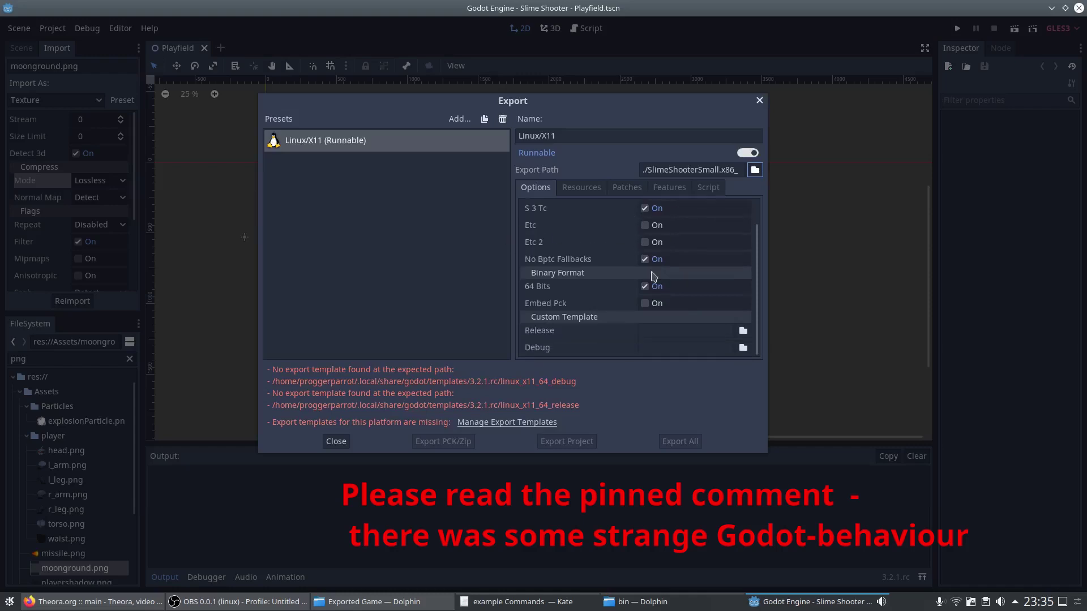
{"action": "left_click", "coordinate": [645, 304]}
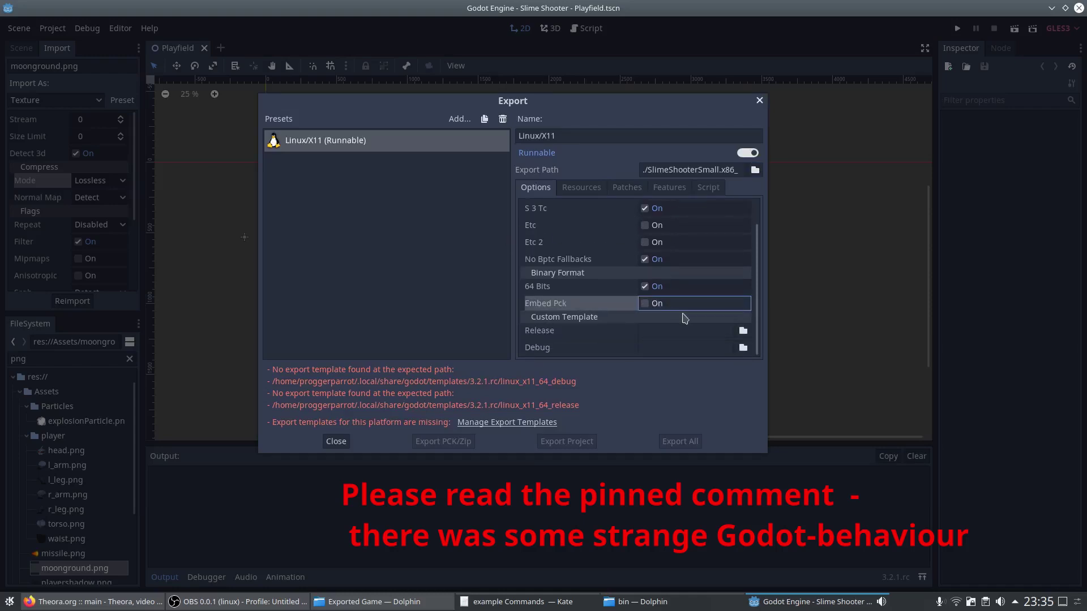
{"action": "left_click", "coordinate": [743, 331]}
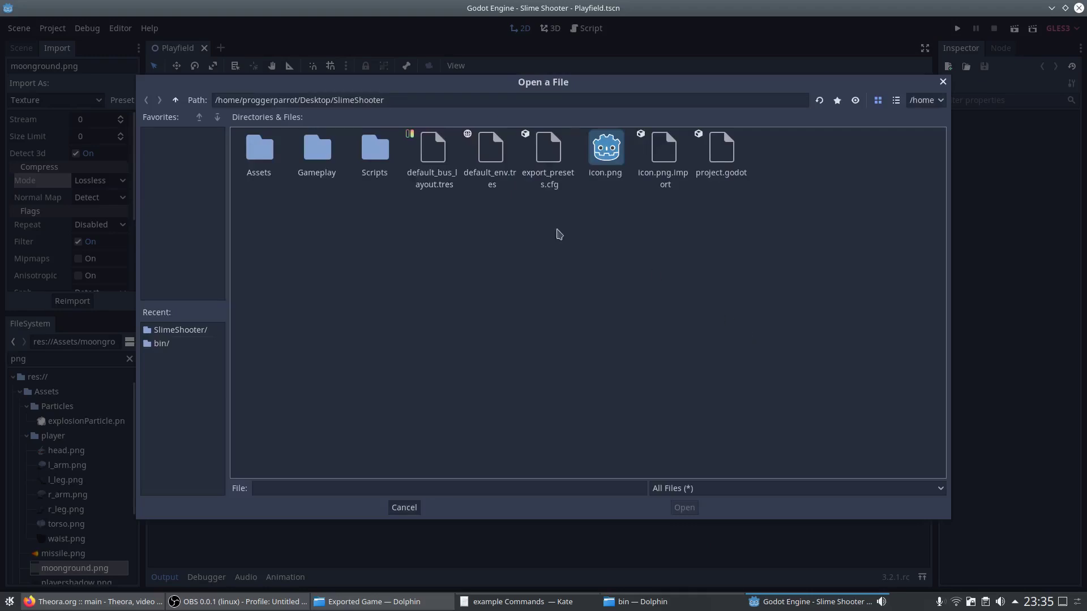
{"action": "left_click", "coordinate": [176, 100]}
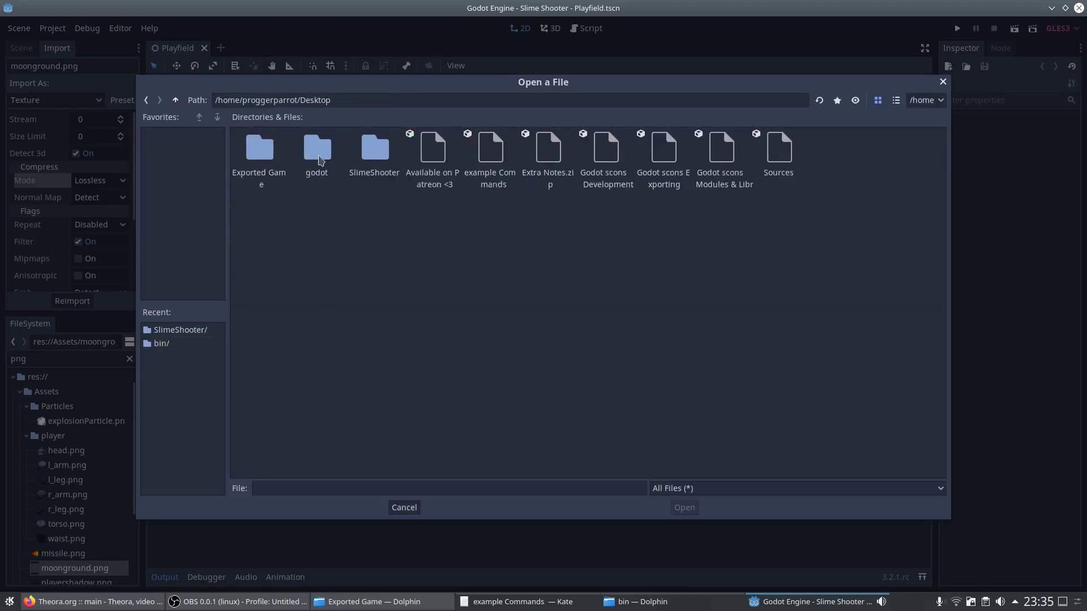
{"action": "double_click", "coordinate": [321, 160]}
{"action": "double_click", "coordinate": [277, 156]}
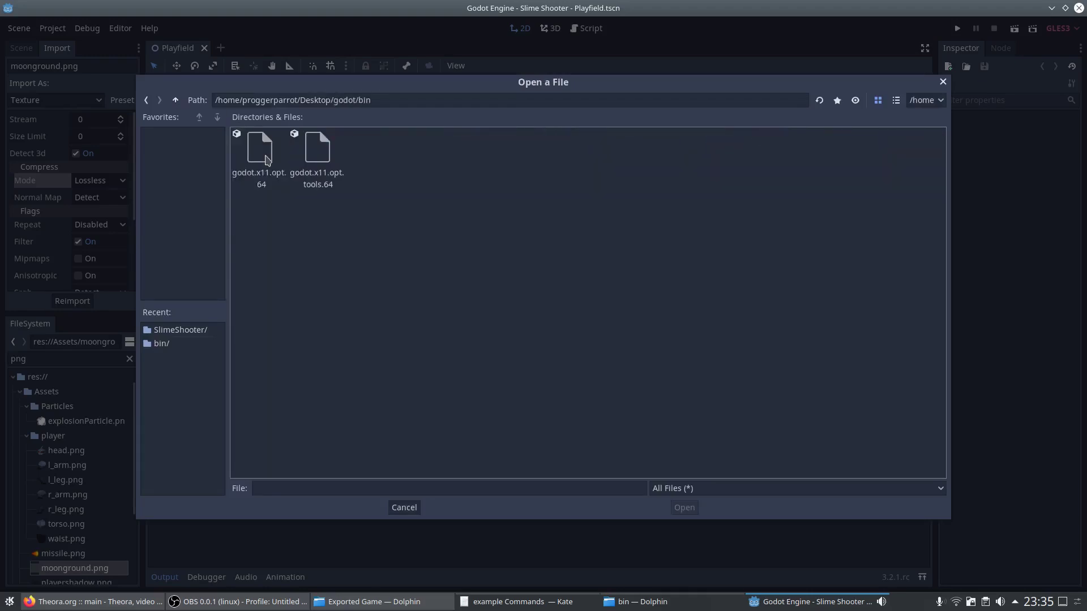
{"action": "left_click", "coordinate": [270, 161]}
{"action": "double_click", "coordinate": [259, 153]}
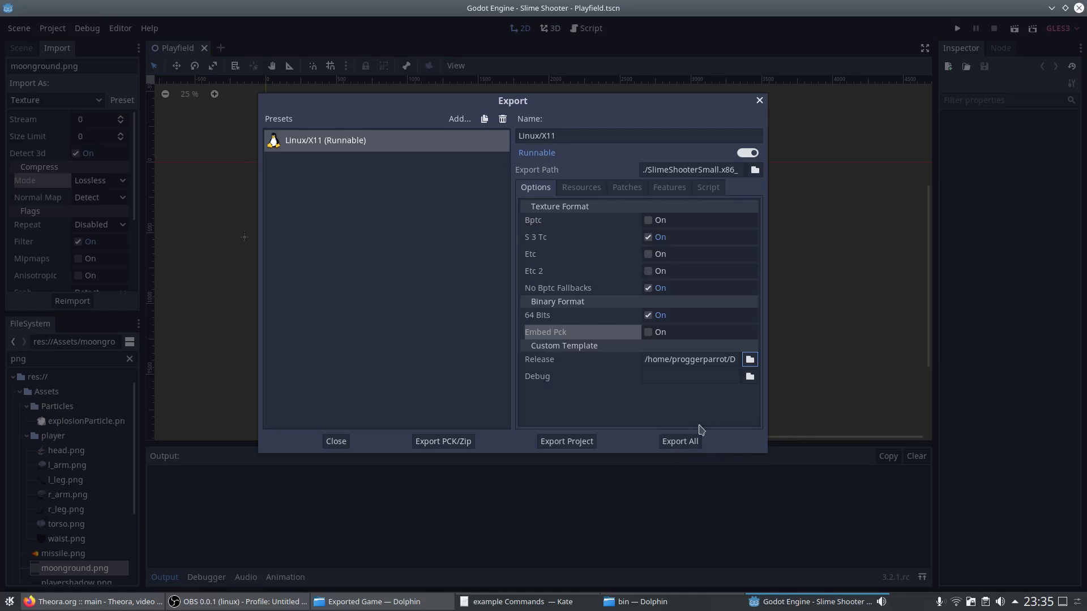
{"action": "left_click", "coordinate": [683, 443]}
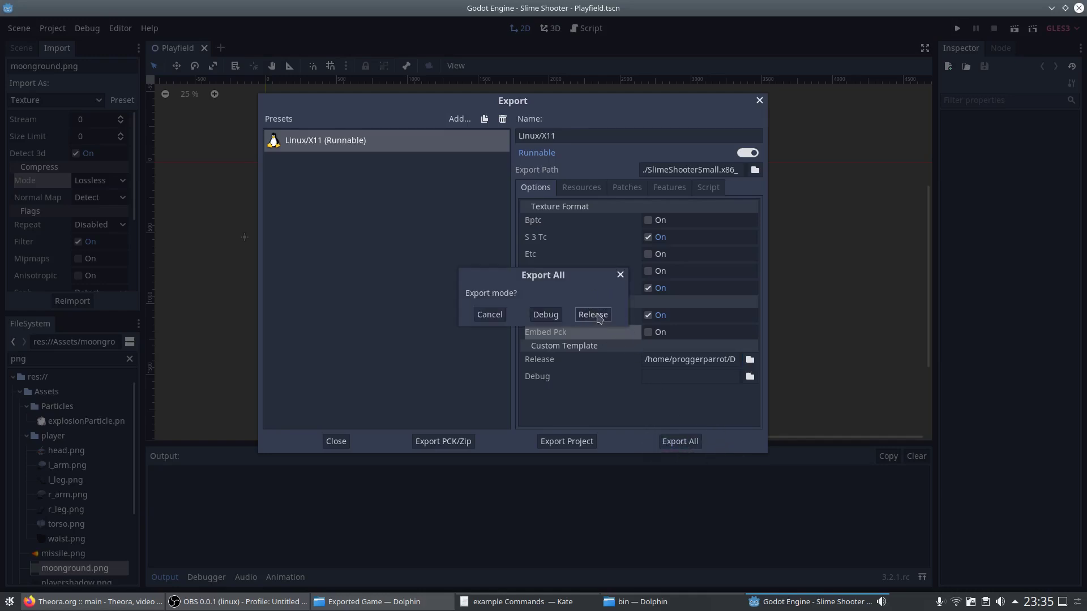
{"action": "left_click", "coordinate": [598, 319]}
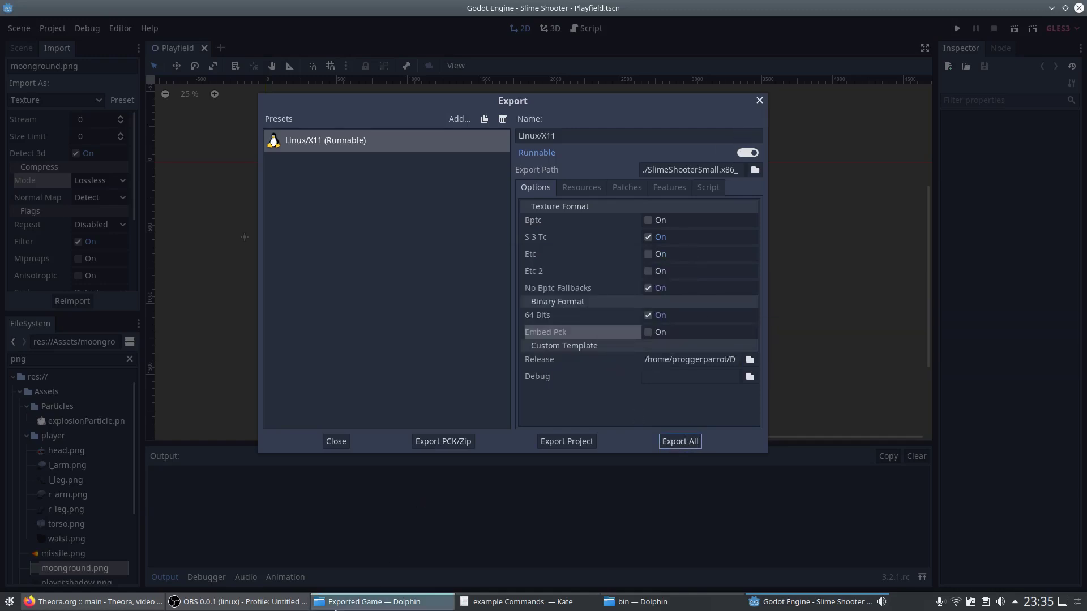
Minimize Godot, open the SlimeShooter project folder and arrange the Dolphin windows side by side
{"action": "left_click", "coordinate": [1051, 8]}
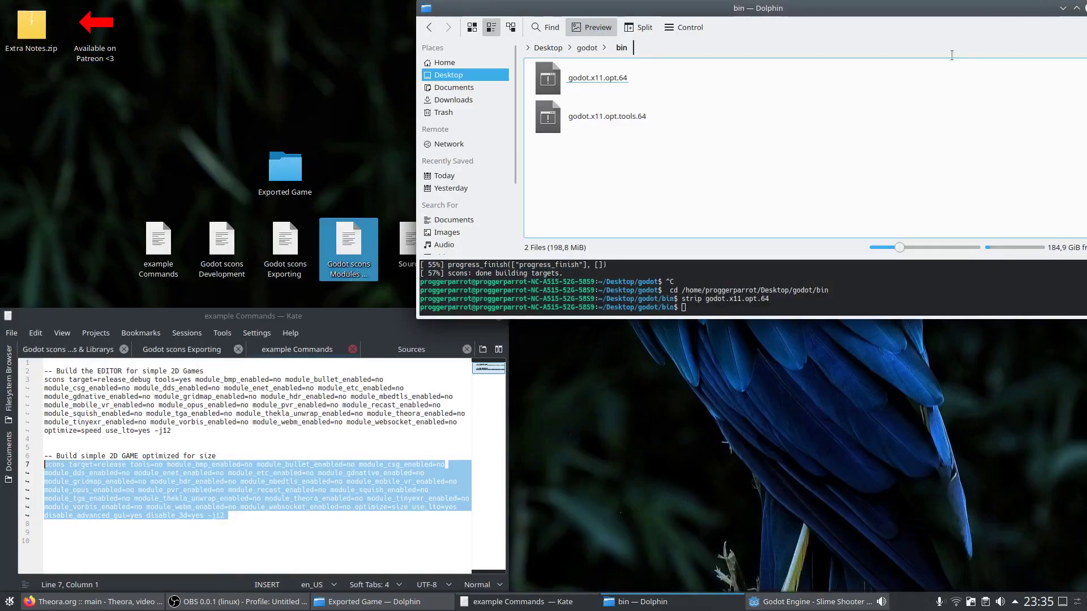
{"action": "left_click", "coordinate": [365, 167]}
{"action": "left_click_drag", "start_coordinate": [683, 5], "coordinate": [687, 66]}
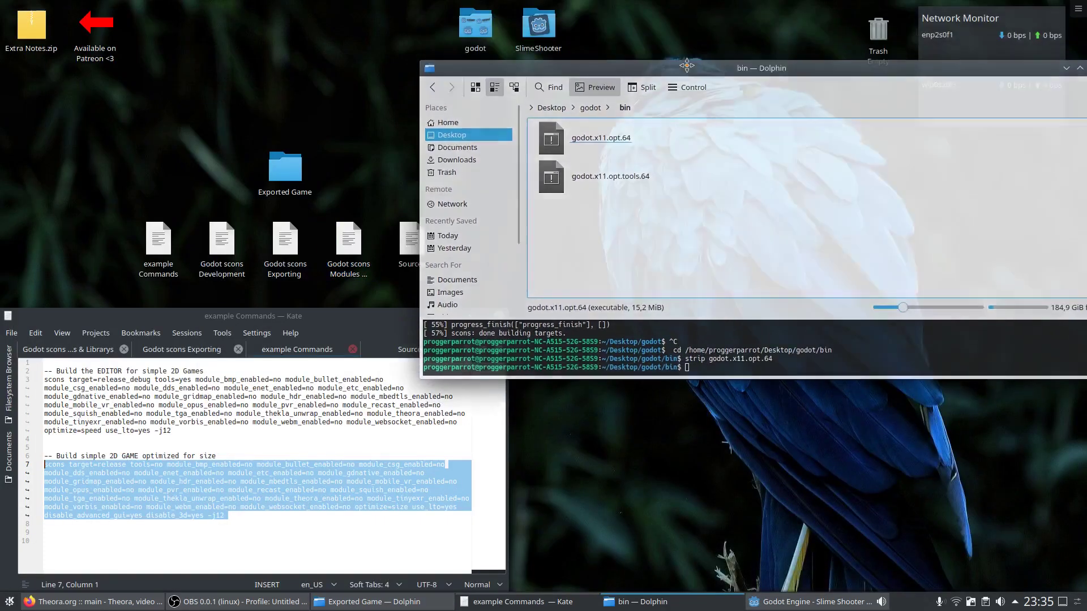
{"action": "double_click", "coordinate": [538, 26]}
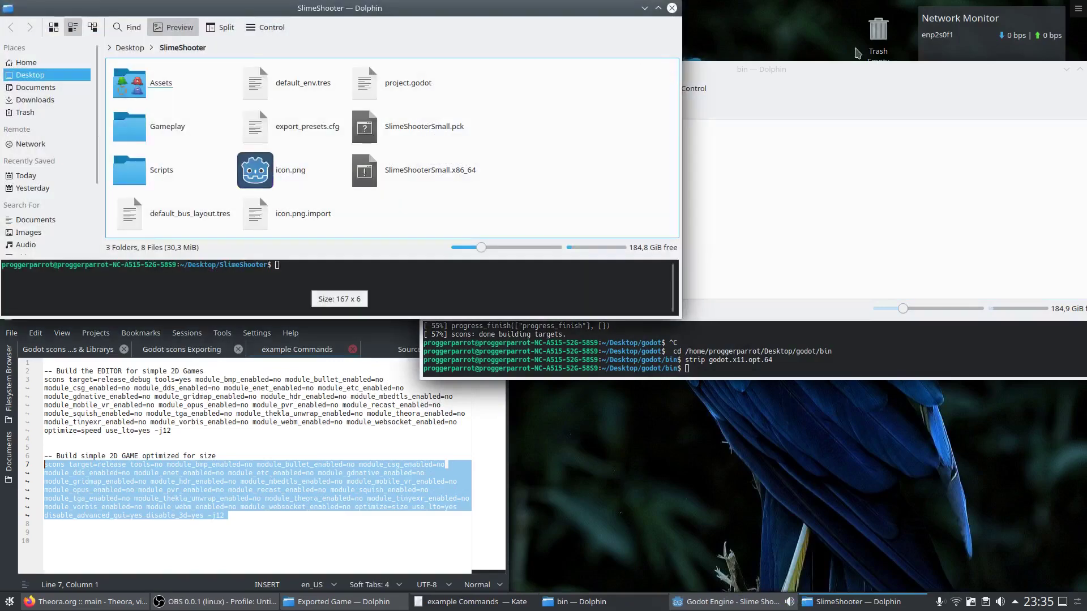
{"action": "left_click", "coordinate": [575, 602]}
{"action": "left_click", "coordinate": [574, 602]}
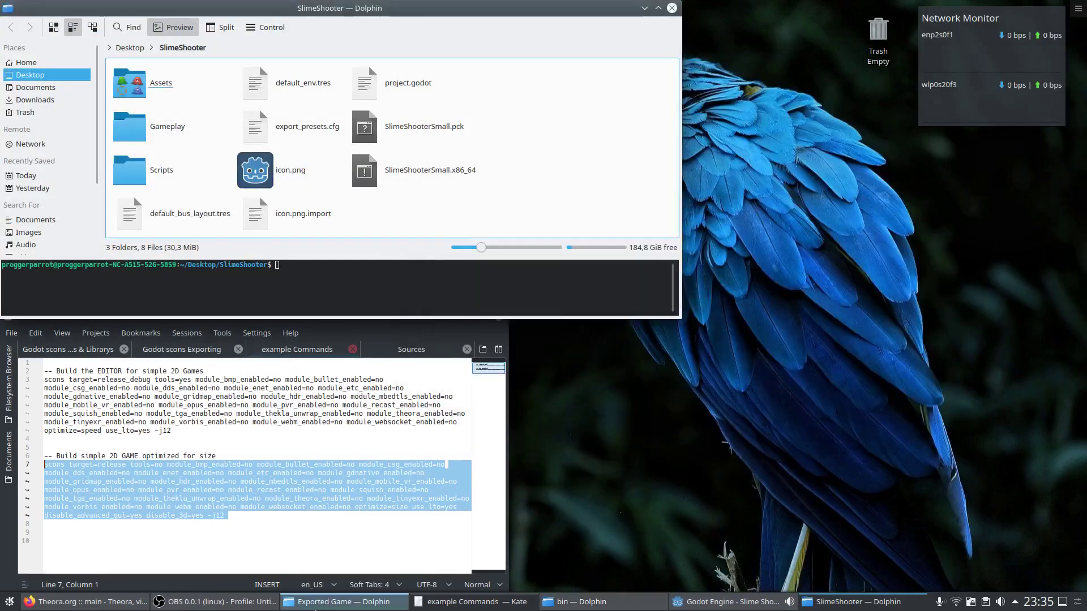
{"action": "left_click", "coordinate": [316, 601]}
{"action": "left_click_drag", "start_coordinate": [364, 7], "coordinate": [846, 26]}
{"action": "left_click_drag", "start_coordinate": [677, 320], "coordinate": [589, 287]}
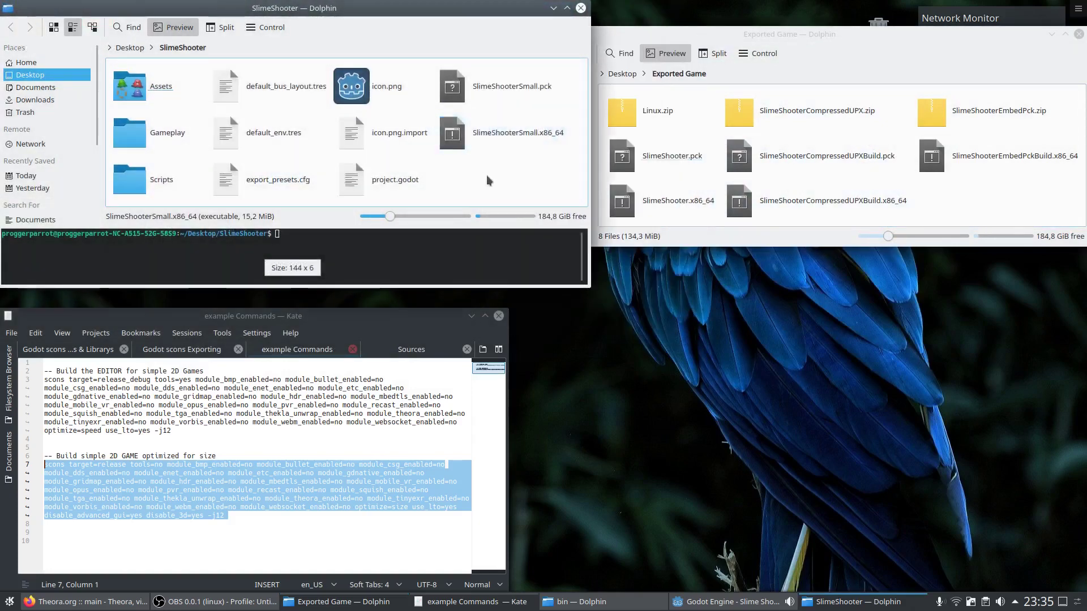
Show the combined size of both SlimeShooterSmall files (30,3 MiB)
{"action": "left_click_drag", "start_coordinate": [465, 175], "coordinate": [488, 77]}
{"action": "right_click", "coordinate": [488, 78]}
{"action": "key", "text": "Escape"}
{"action": "right_click", "coordinate": [488, 81]}
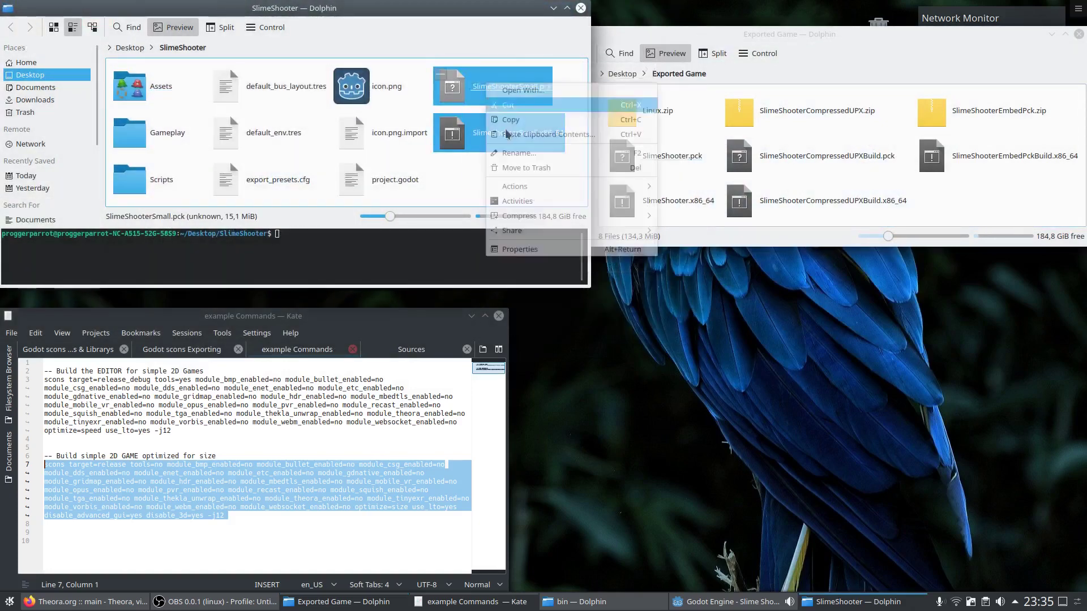
{"action": "left_click", "coordinate": [536, 254]}
Show SlimeShooter.pck and SlimeShooter.x86_64's combined 56,8 MiB beside the first summary
{"action": "left_click", "coordinate": [672, 203]}
{"action": "left_click", "coordinate": [647, 167], "text": "ctrl"}
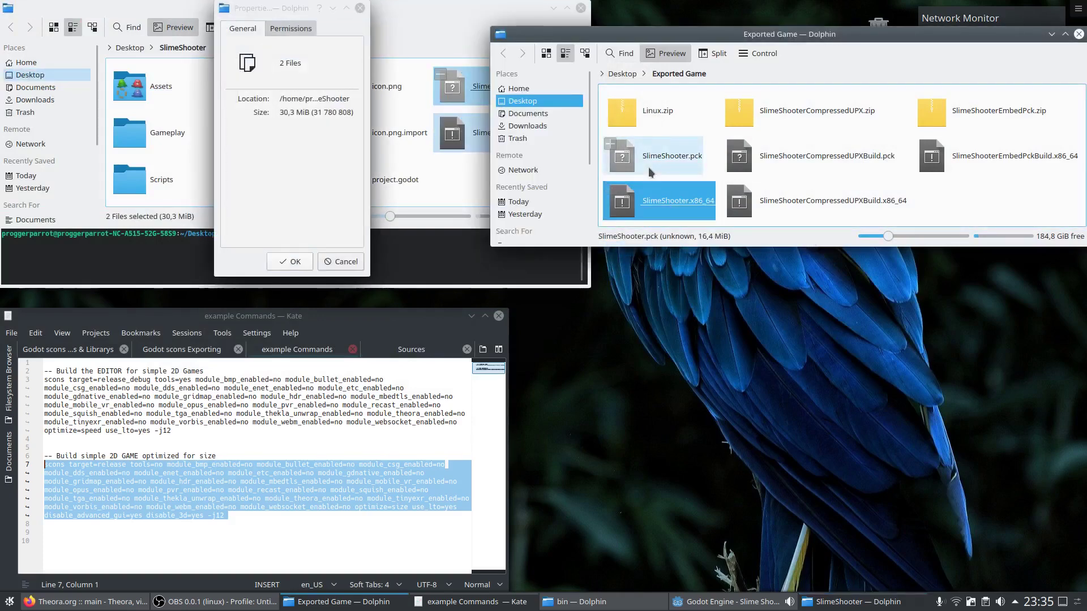
{"action": "right_click", "coordinate": [647, 166]}
{"action": "left_click", "coordinate": [685, 333]}
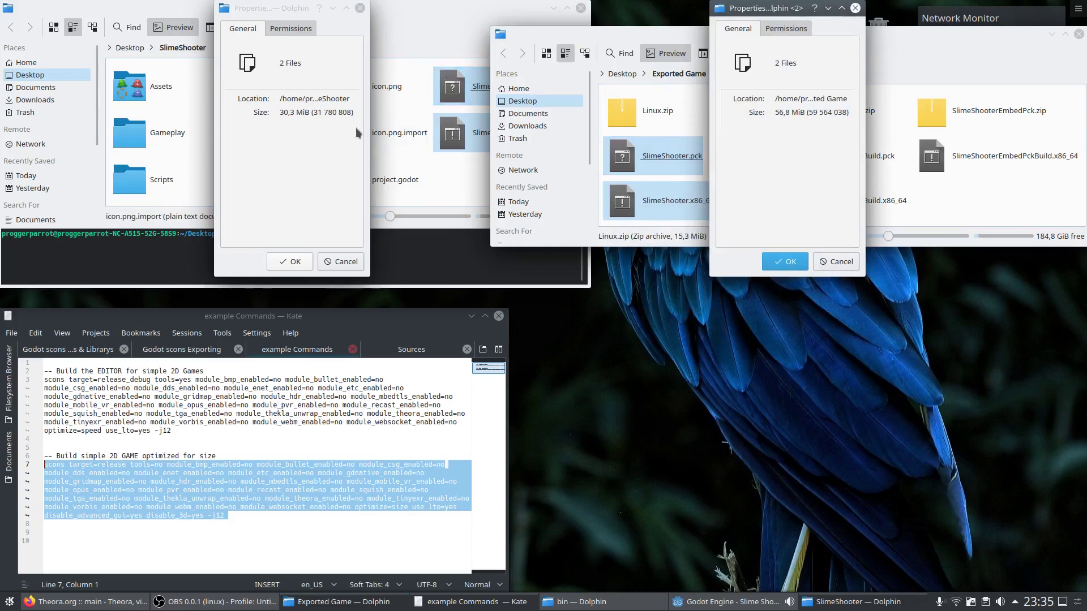
{"action": "left_click_drag", "start_coordinate": [295, 9], "coordinate": [591, 318]}
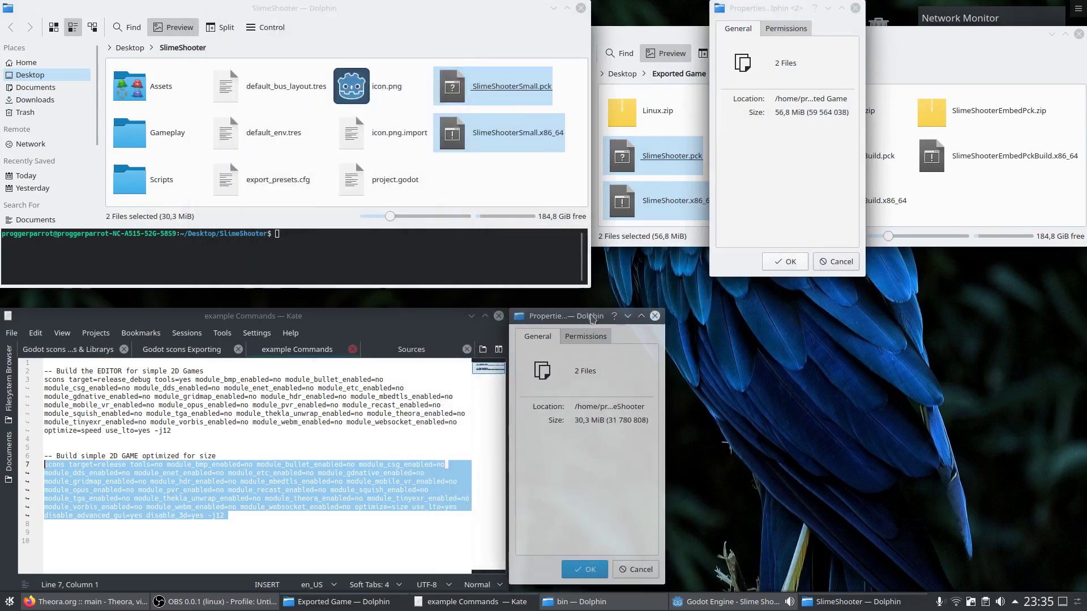
{"action": "left_click_drag", "start_coordinate": [790, 8], "coordinate": [736, 315]}
Close Kate and show the SlimeShooterEmbedPckBuild.x86_64 size of 30,1 MiB
{"action": "left_click", "coordinate": [499, 316]}
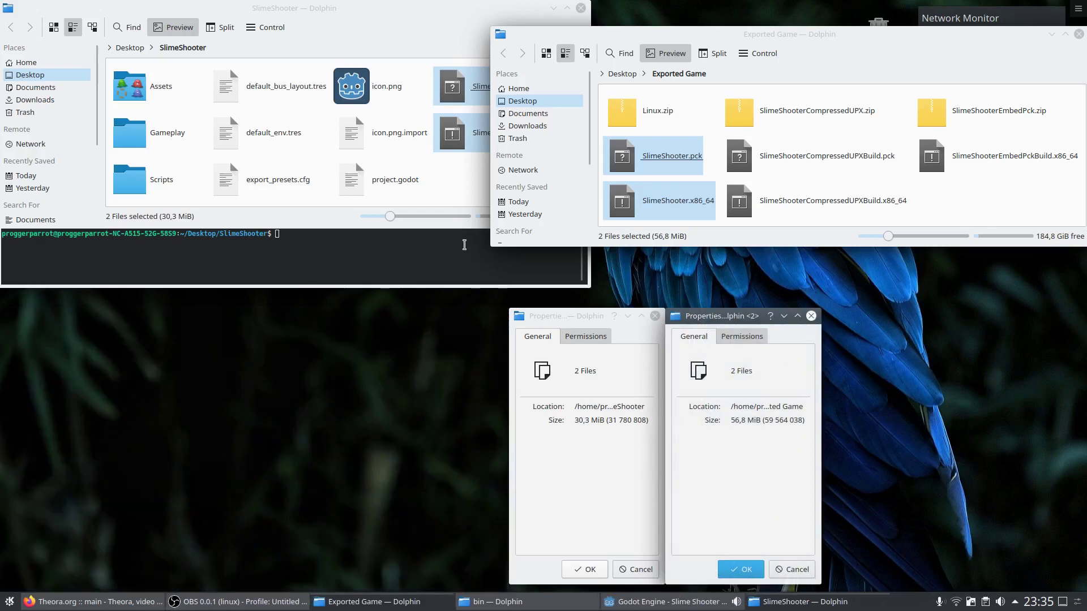
{"action": "left_click", "coordinate": [423, 260]}
{"action": "key", "text": "F4"}
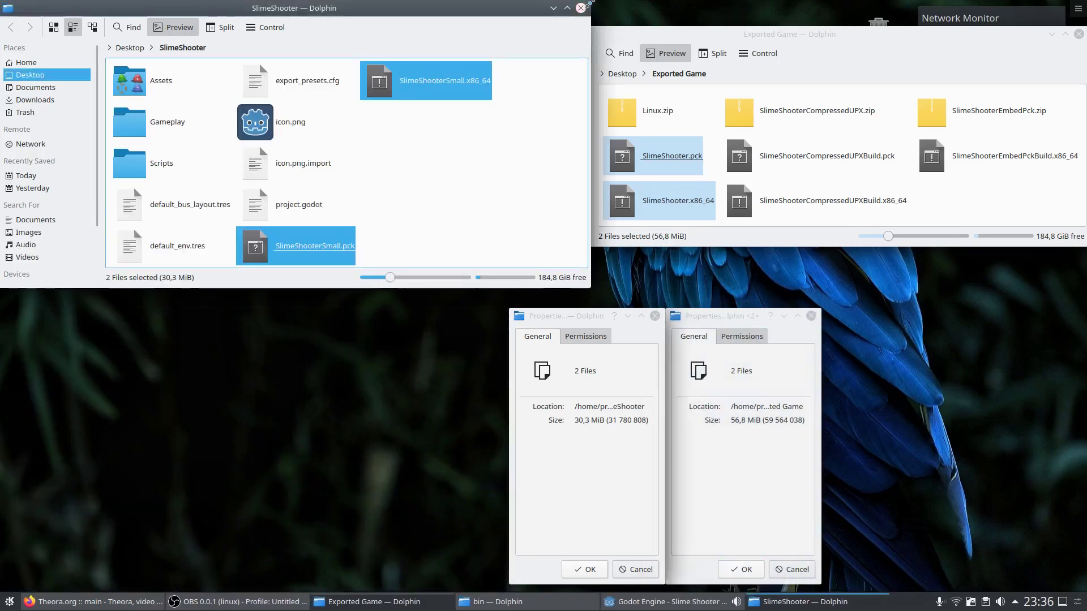
{"action": "left_click_drag", "start_coordinate": [461, 8], "coordinate": [385, 52]}
{"action": "left_click", "coordinate": [1007, 211]}
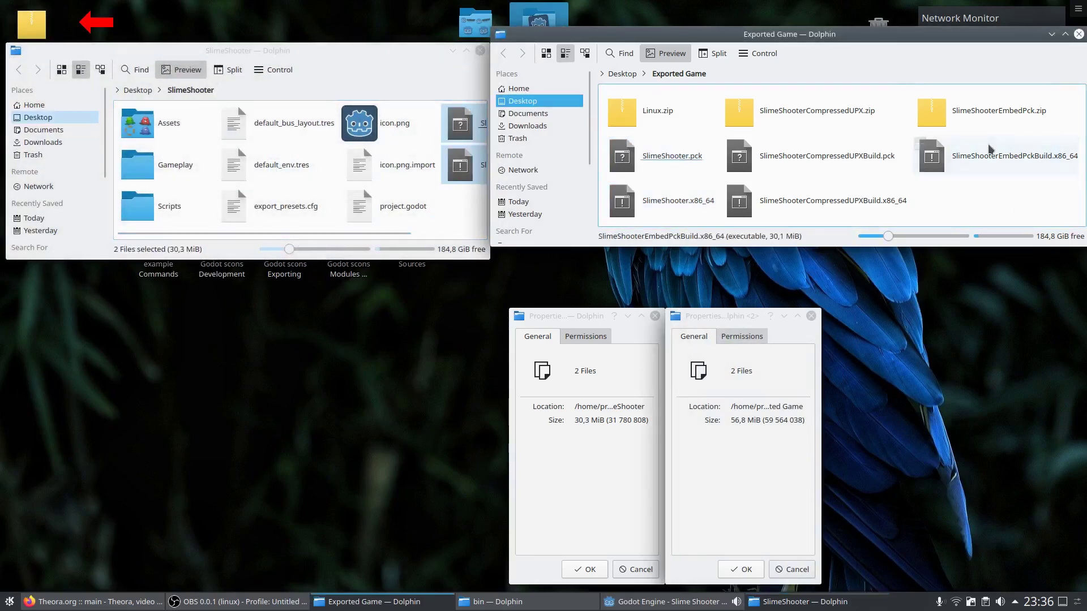
{"action": "left_click", "coordinate": [1005, 155]}
{"action": "right_click", "coordinate": [1003, 152]}
{"action": "left_click", "coordinate": [955, 330]}
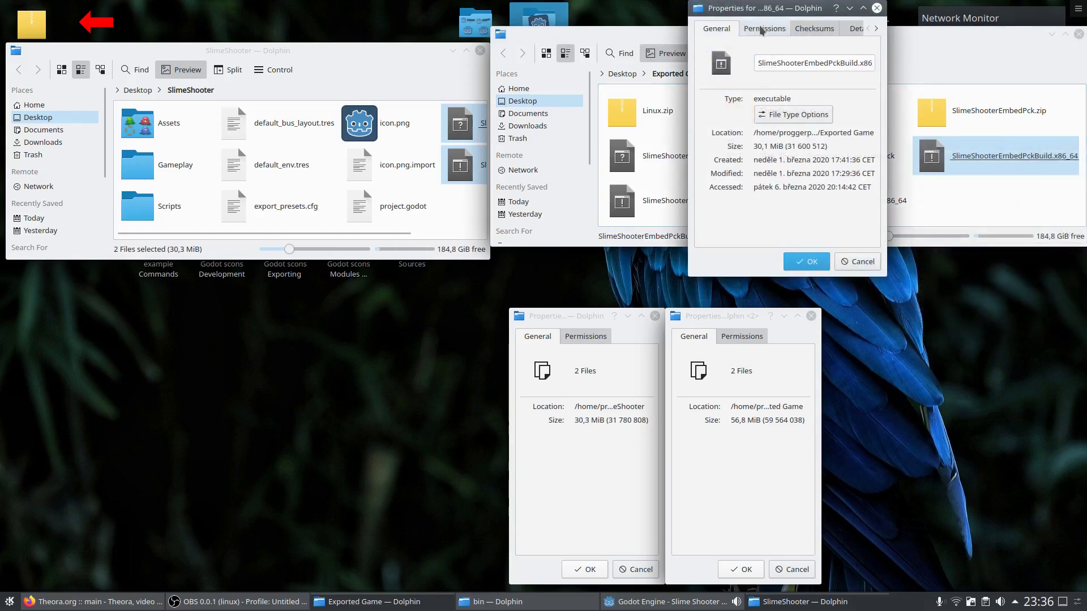
{"action": "left_click_drag", "start_coordinate": [774, 13], "coordinate": [800, 314]}
Close all three size summary dialogs
{"action": "left_click", "coordinate": [811, 317]}
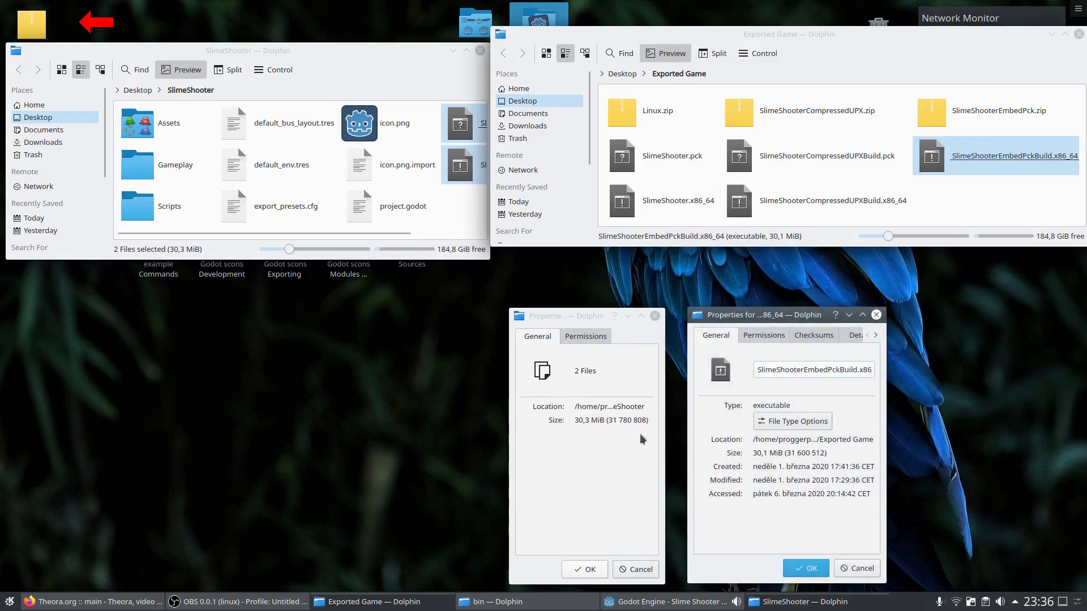
{"action": "left_click", "coordinate": [876, 314]}
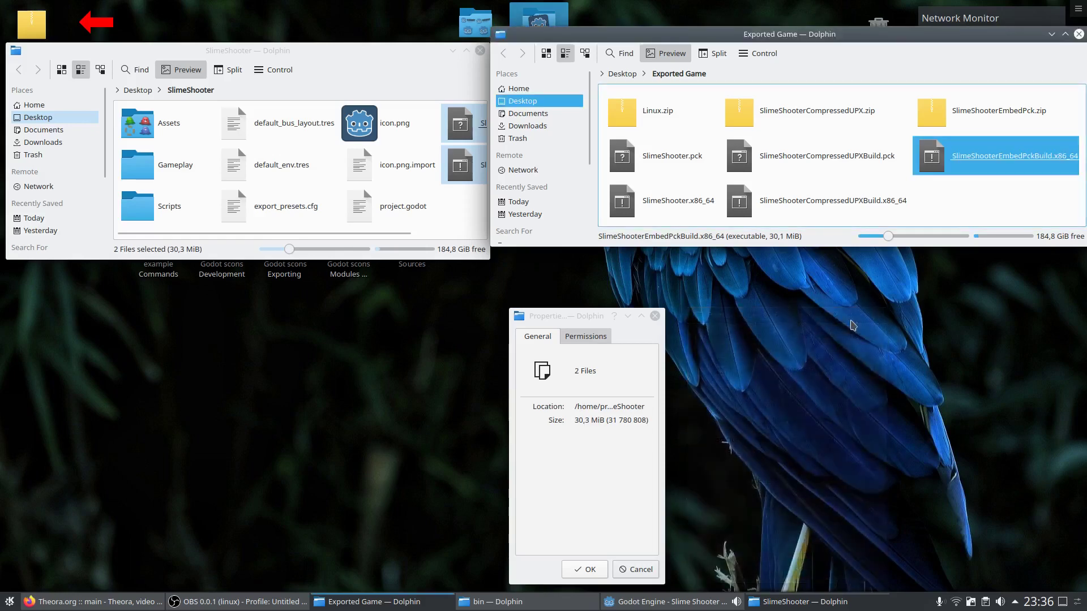
{"action": "left_click", "coordinate": [654, 316]}
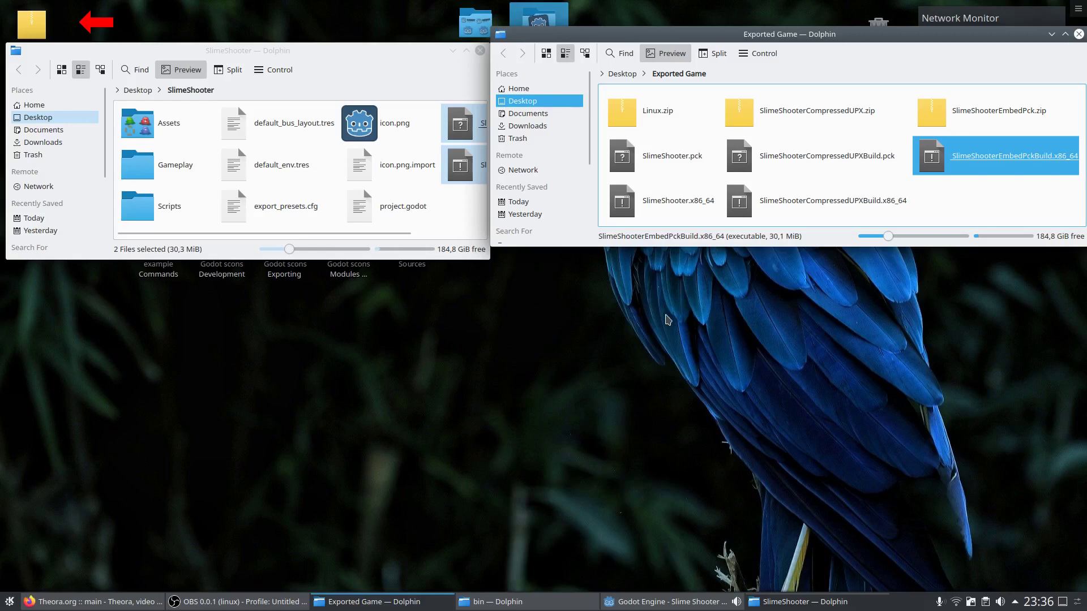
Minimize the Exported Game window and centre the SlimeShooter window
{"action": "left_click_drag", "start_coordinate": [697, 33], "coordinate": [661, 349]}
{"action": "left_click", "coordinate": [1017, 350]}
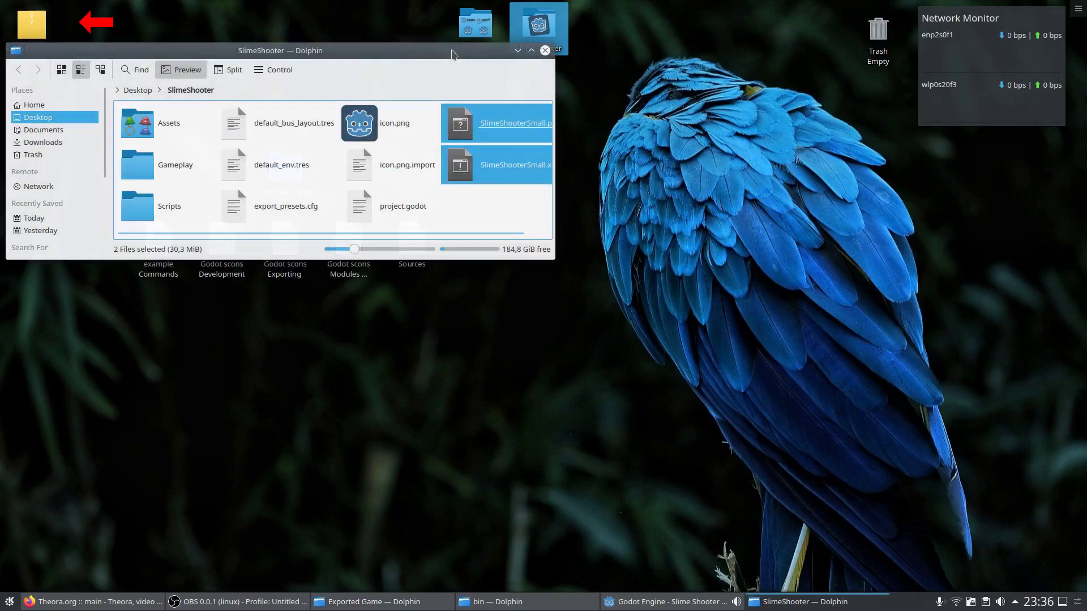
{"action": "left_click_drag", "start_coordinate": [409, 50], "coordinate": [812, 340]}
{"action": "left_click", "coordinate": [510, 140]}
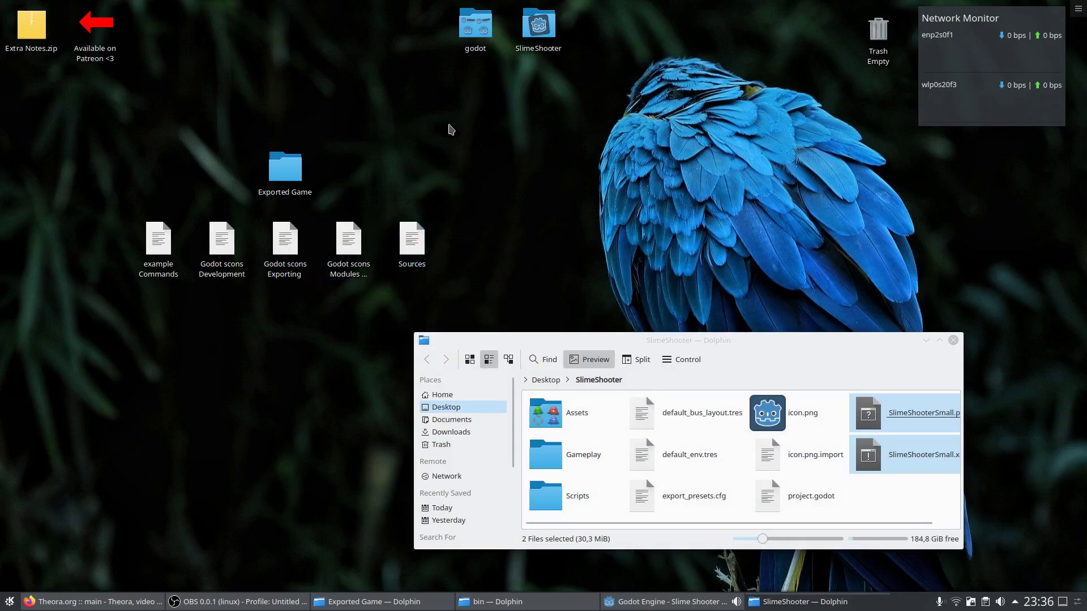
Use the desktop's Create New > Folder to add a folder named Compression
{"action": "right_click", "coordinate": [345, 58]}
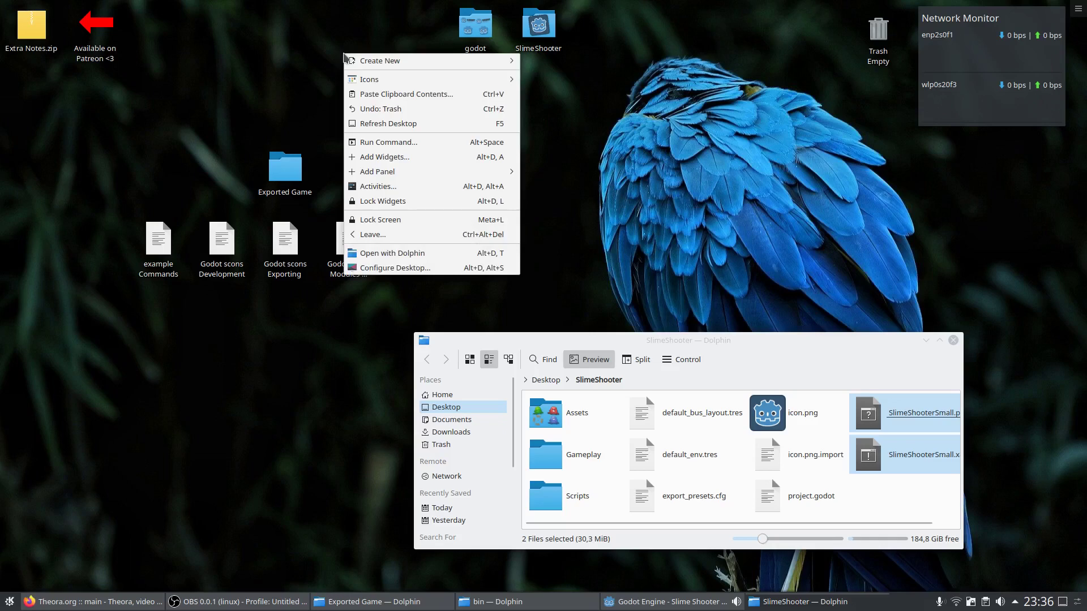
{"action": "mouse_move", "coordinate": [374, 67]}
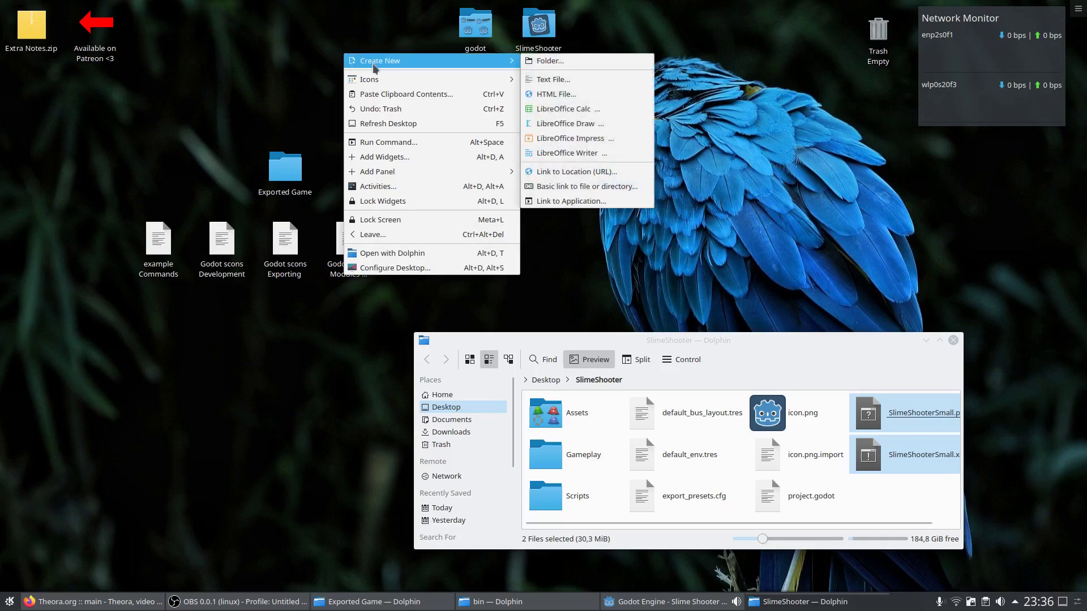
{"action": "left_click", "coordinate": [590, 62]}
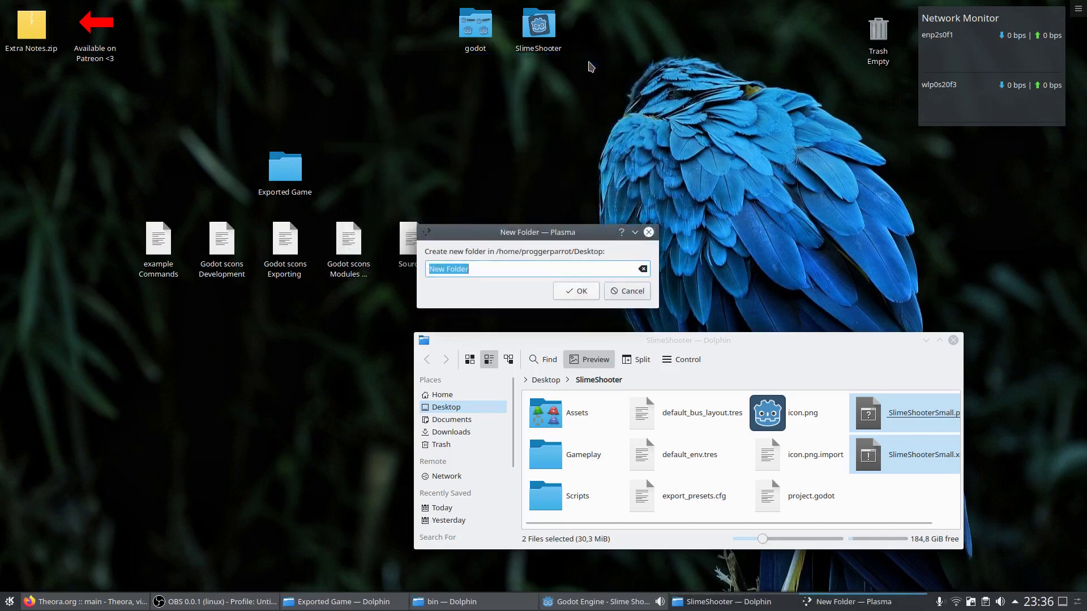
{"action": "type", "text": "Compression"}
{"action": "left_click", "coordinate": [580, 292]}
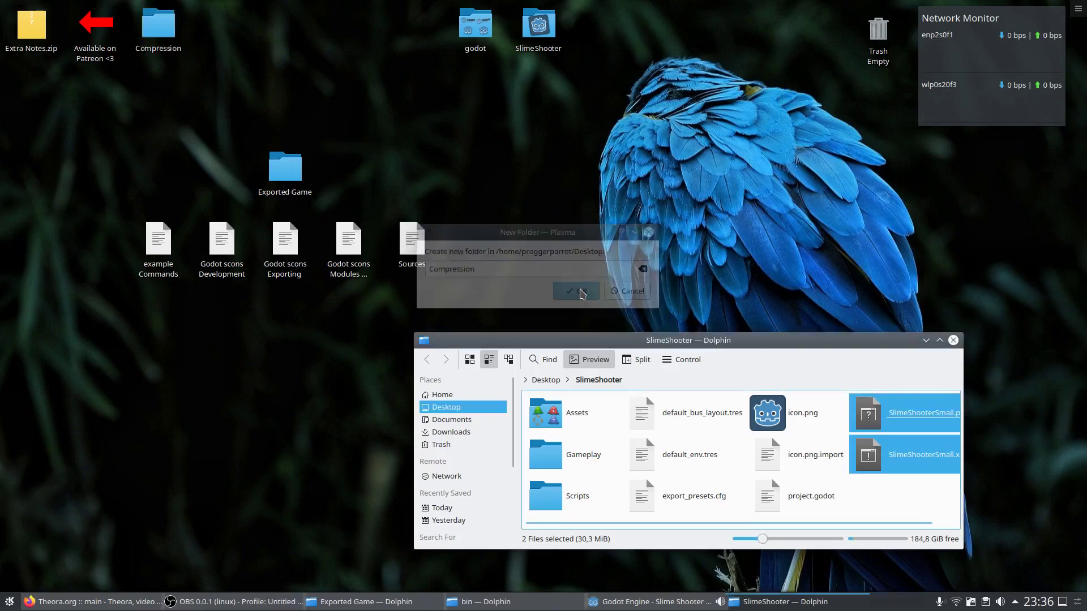
Copy the UPX git clone line from Sources and run it in Compression's terminal
{"action": "left_click", "coordinate": [146, 33]}
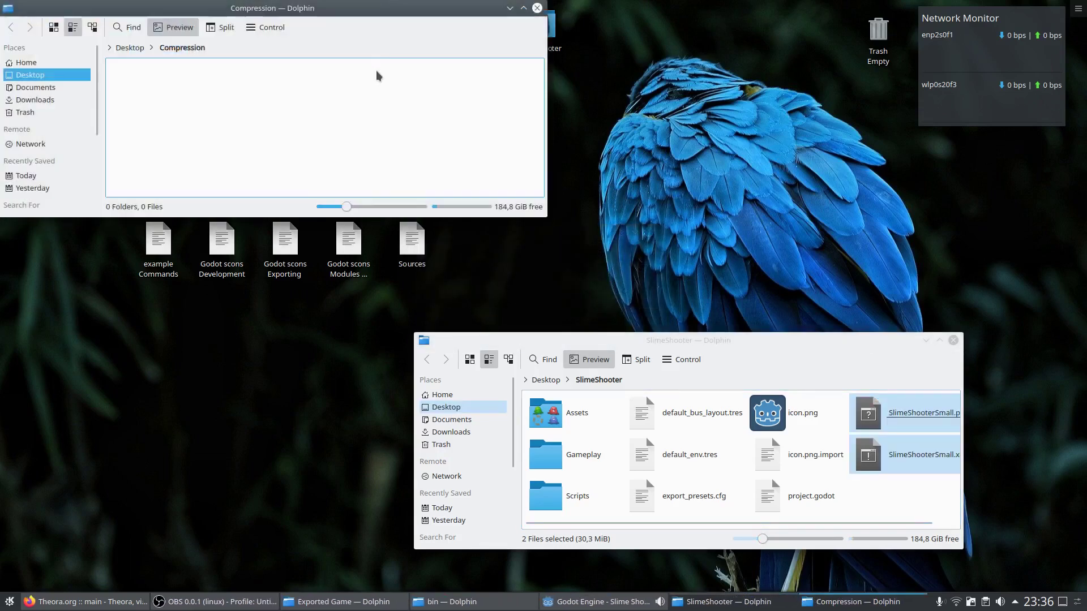
{"action": "left_click", "coordinate": [411, 258]}
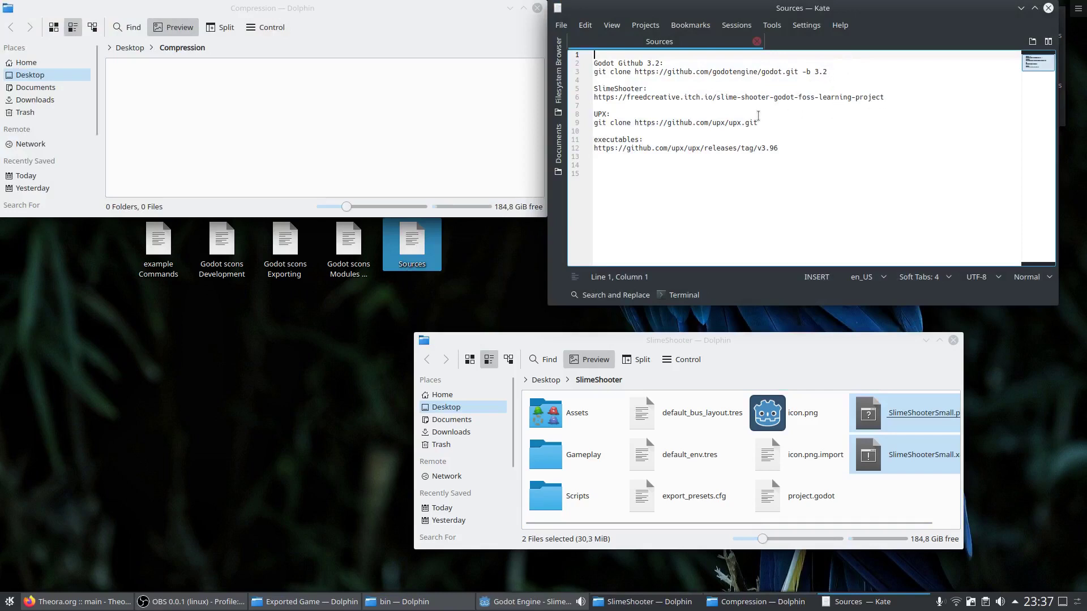
{"action": "left_click_drag", "start_coordinate": [758, 121], "coordinate": [594, 122]}
{"action": "right_click", "coordinate": [595, 121]}
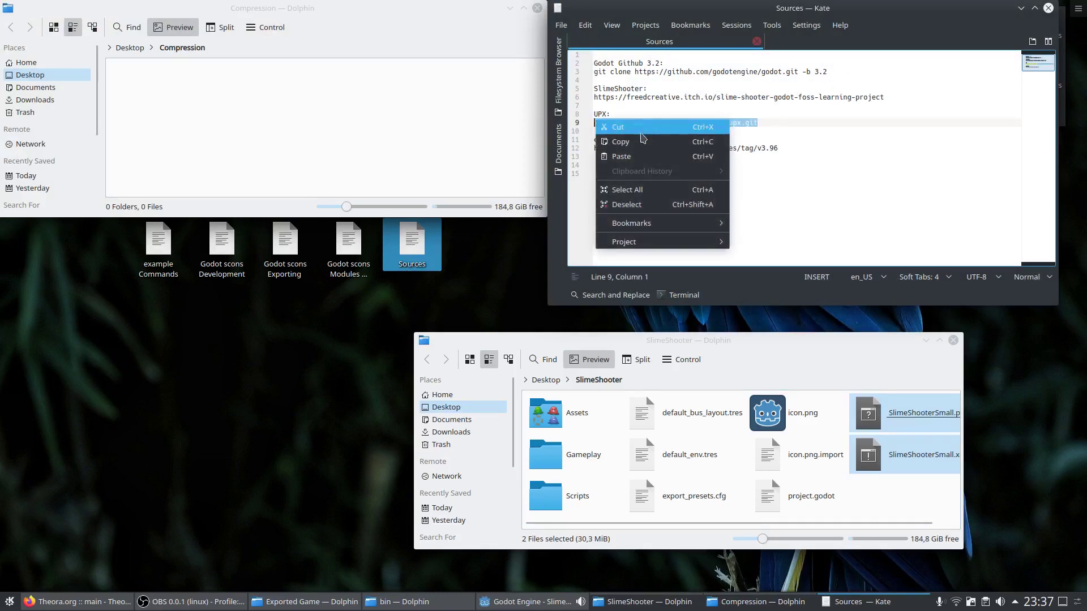
{"action": "left_click", "coordinate": [640, 141]}
{"action": "left_click", "coordinate": [323, 129]}
{"action": "key", "text": "F4"}
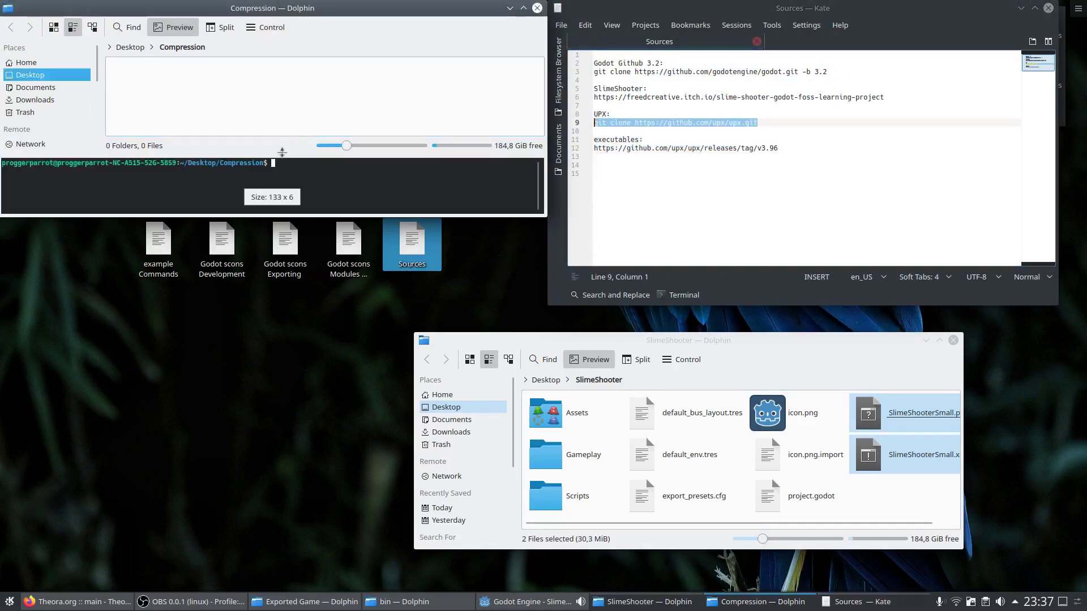
{"action": "right_click", "coordinate": [319, 194]}
{"action": "left_click", "coordinate": [374, 218]}
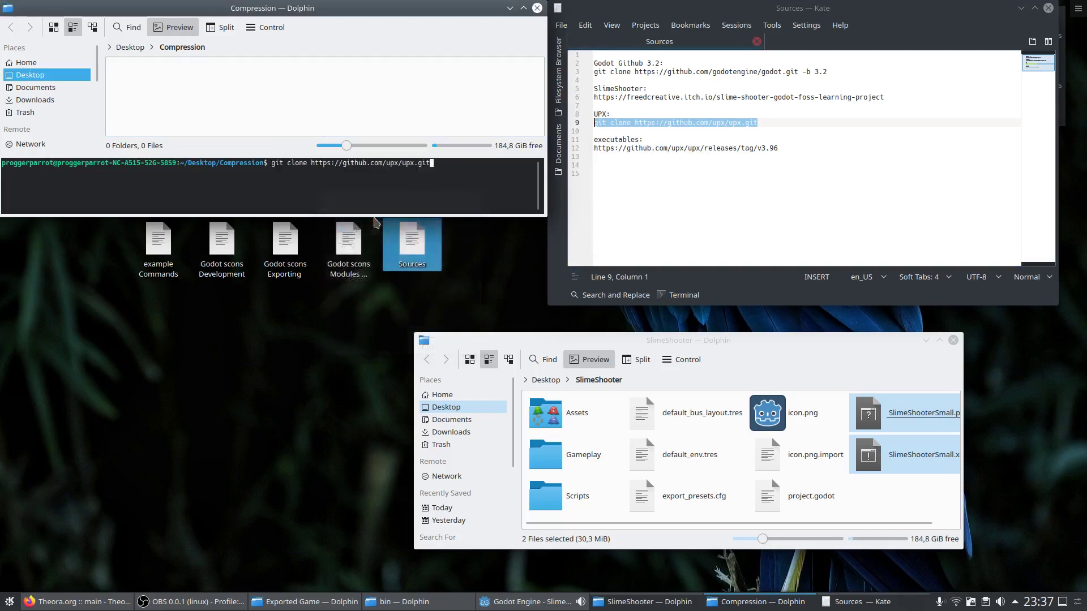
{"action": "key", "text": "Return"}
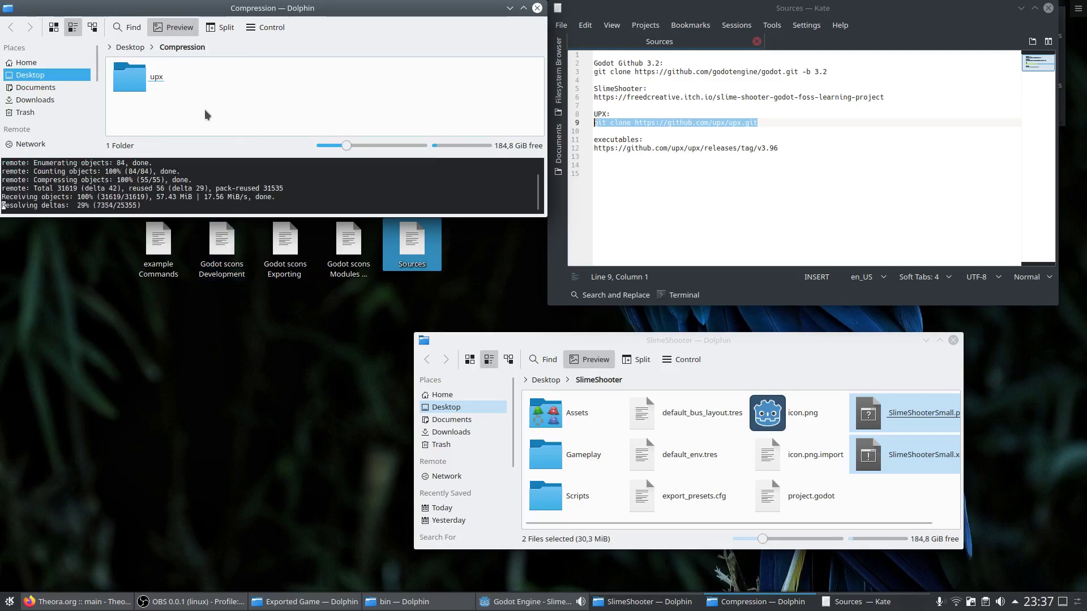
Inspect the Makefile in the cloned upx folder, then return to Compression and hide the terminal
{"action": "left_click", "coordinate": [136, 75]}
{"action": "double_click", "coordinate": [137, 75]}
{"action": "scroll", "coordinate": [382, 104], "scroll_direction": "down", "scroll_amount": 3}
{"action": "scroll", "coordinate": [382, 104], "scroll_direction": "up", "scroll_amount": 2}
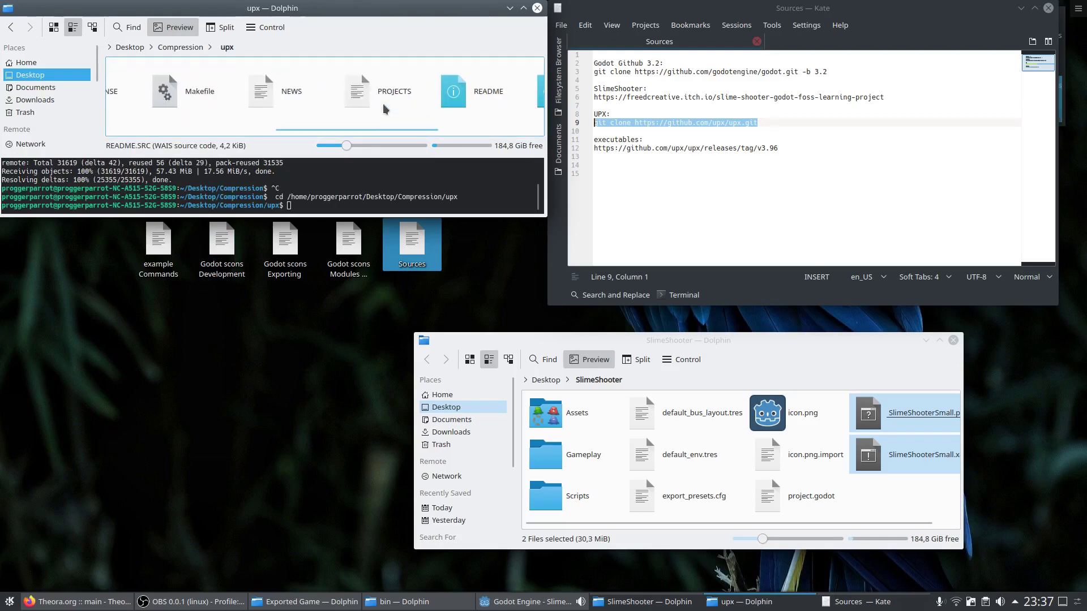
{"action": "left_click", "coordinate": [181, 91]}
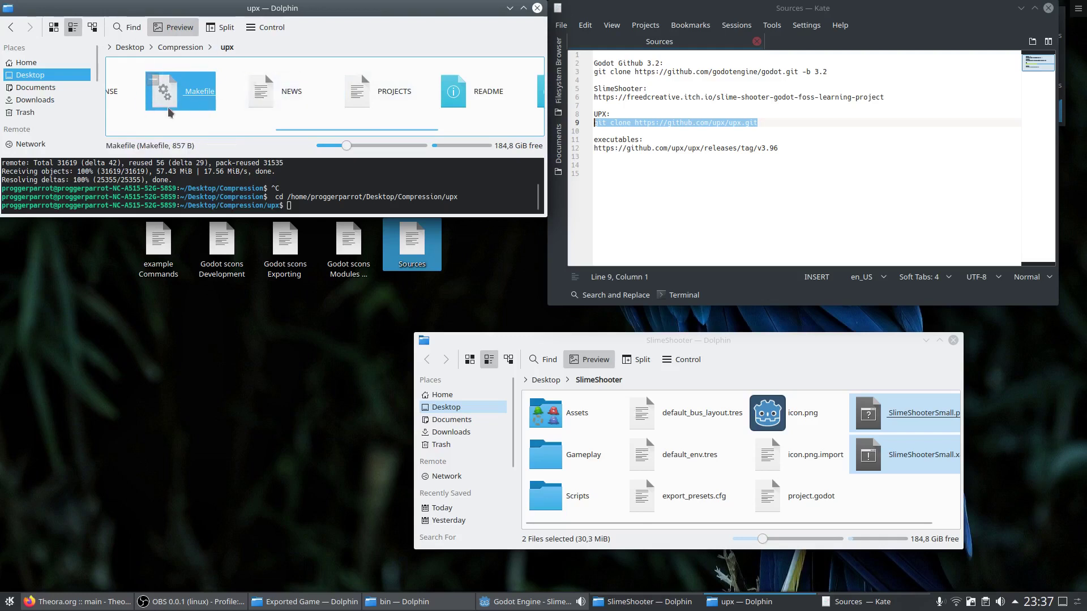
{"action": "key", "text": "alt+Up"}
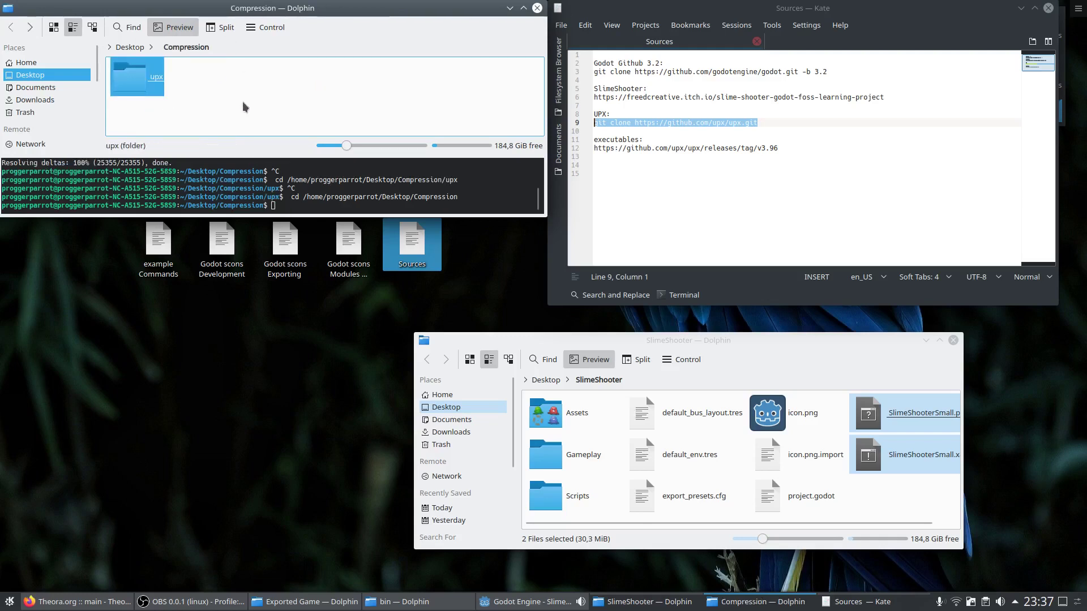
{"action": "key", "text": "F4"}
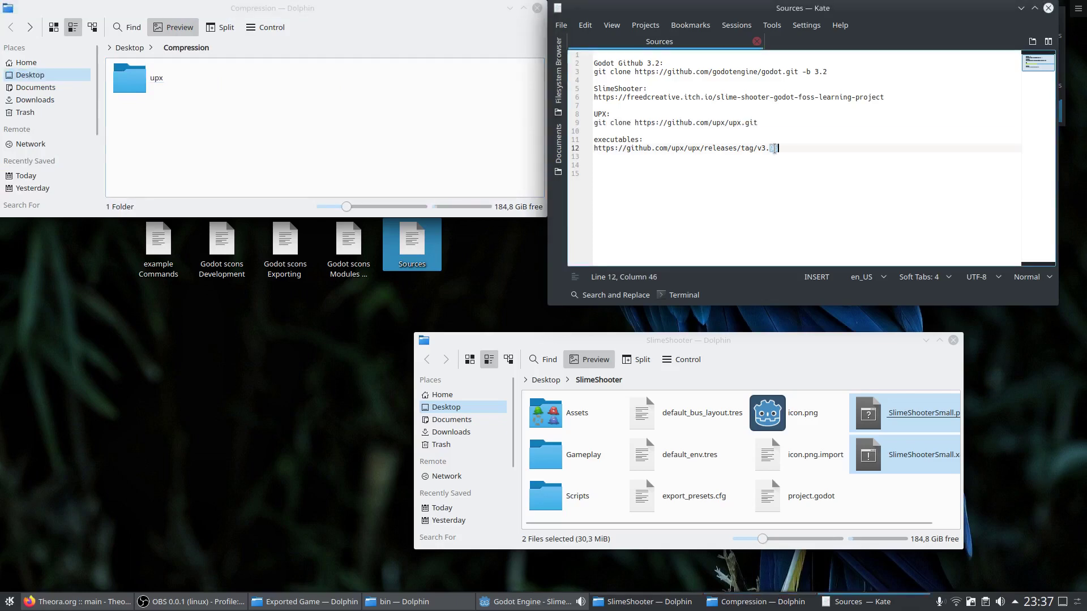
Load the UPX 3.96 release page URL from Kate in a new Firefox tab
{"action": "triple_click", "coordinate": [776, 150]}
{"action": "left_click", "coordinate": [77, 602]}
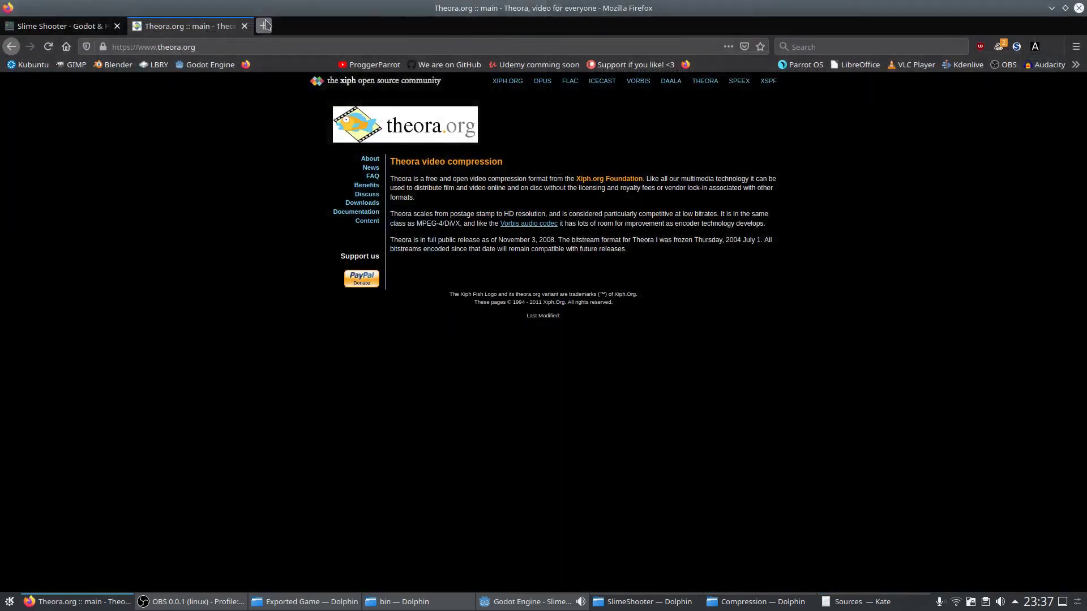
{"action": "left_click", "coordinate": [265, 26]}
{"action": "key", "text": "ctrl+v"}
{"action": "key", "text": "Return"}
Download upx-3.96-amd64_linux.tar.xz from Assets and open it with Ark
{"action": "scroll", "coordinate": [463, 230], "scroll_direction": "down", "scroll_amount": 5}
{"action": "scroll", "coordinate": [463, 230], "scroll_direction": "down", "scroll_amount": 5}
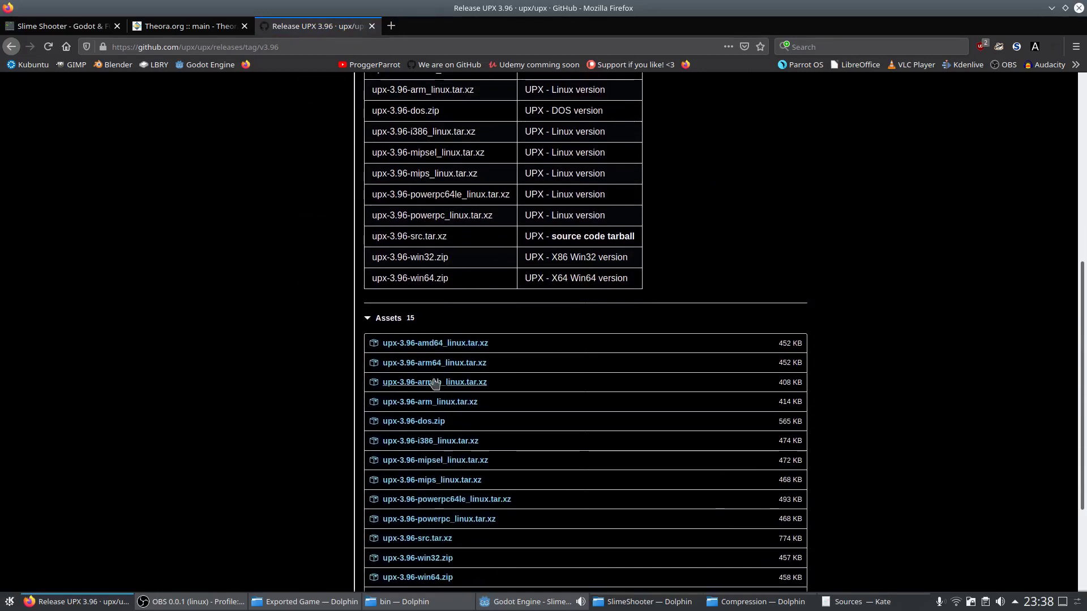
{"action": "left_click", "coordinate": [458, 345]}
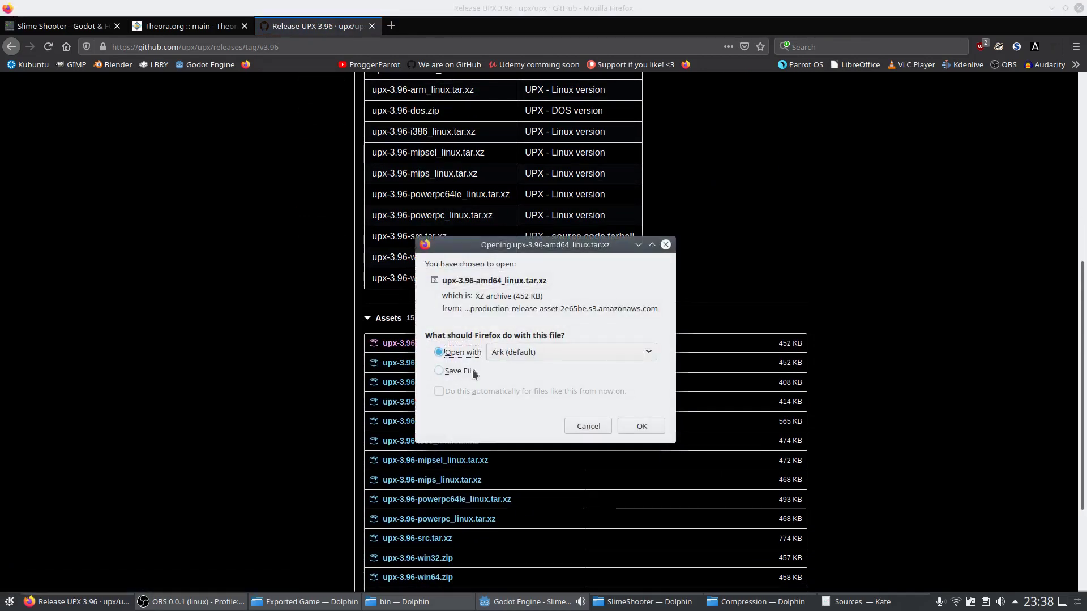
{"action": "left_click", "coordinate": [627, 426]}
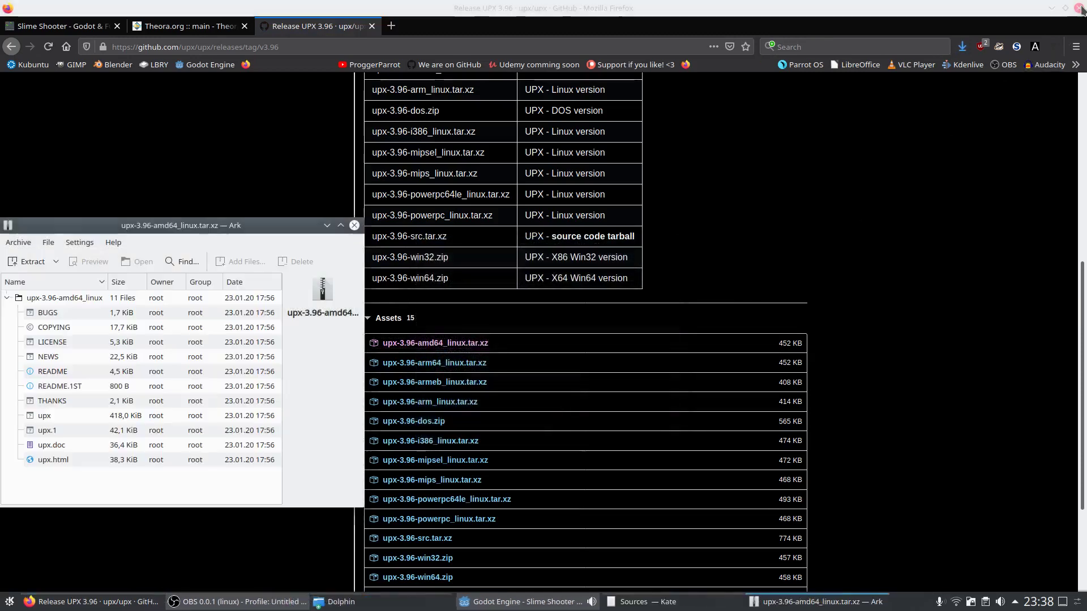
{"action": "left_click", "coordinate": [1051, 7]}
Extract upx-3.96-amd64_linux into Compression and open a terminal inside that folder
{"action": "left_click_drag", "start_coordinate": [65, 298], "coordinate": [340, 139]}
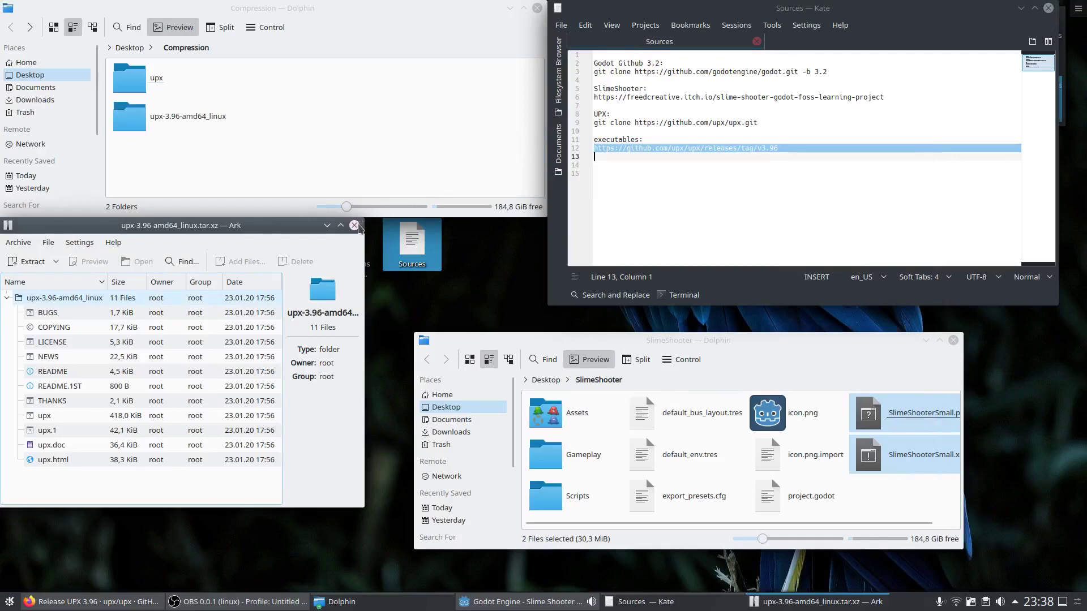
{"action": "left_click", "coordinate": [354, 225]}
{"action": "left_click", "coordinate": [181, 122]}
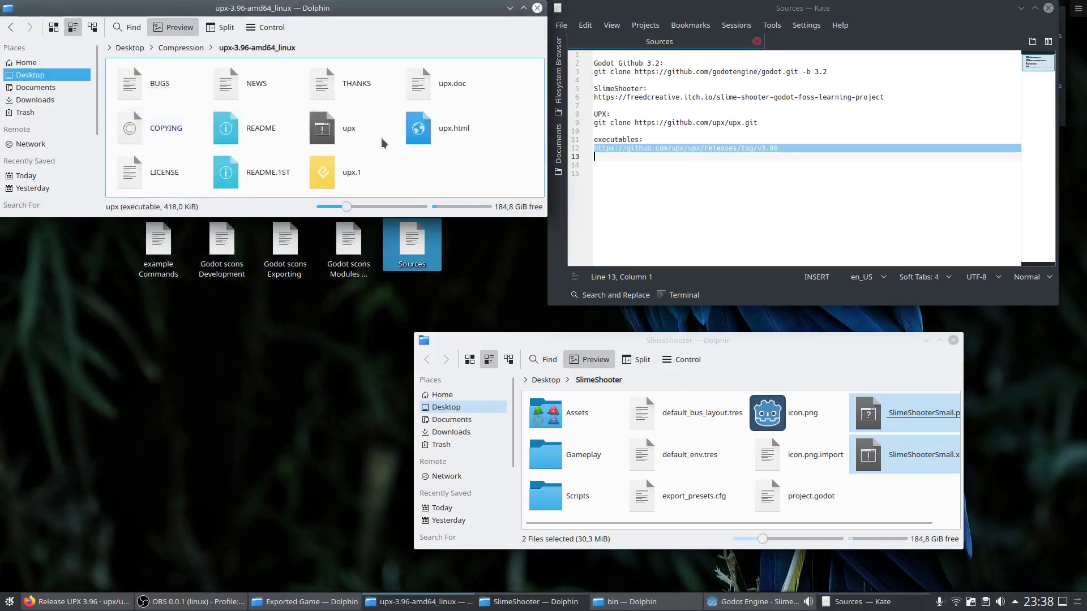
{"action": "left_click", "coordinate": [340, 133]}
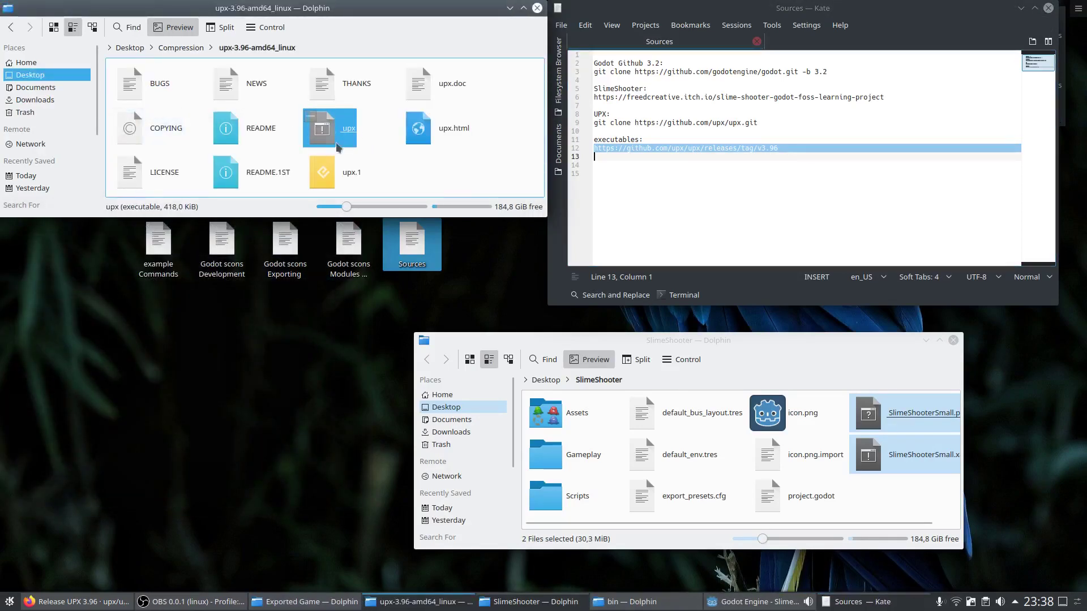
{"action": "key", "text": "F4"}
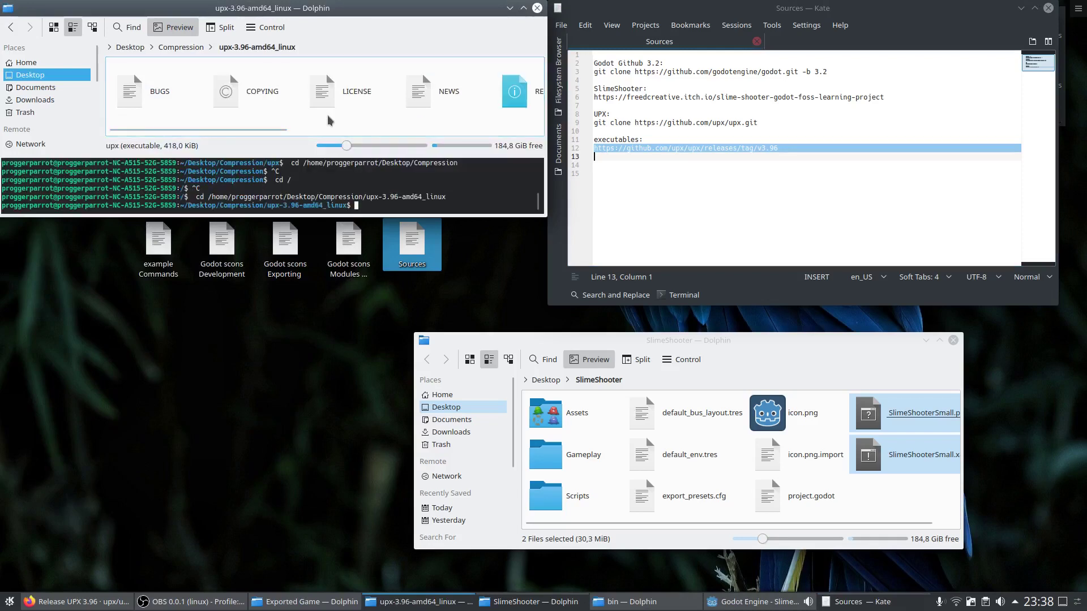
{"action": "scroll", "coordinate": [337, 131], "scroll_direction": "down", "scroll_amount": 5}
{"action": "scroll", "coordinate": [391, 111], "scroll_direction": "up", "scroll_amount": 2}
{"action": "scroll", "coordinate": [391, 111], "scroll_direction": "down", "scroll_amount": 2}
Copy SlimeShooterSmall.pck and SlimeShooterSmall.x86_64 (15,2 MiB) into the UPX folder
{"action": "left_click_drag", "start_coordinate": [905, 416], "coordinate": [423, 80]}
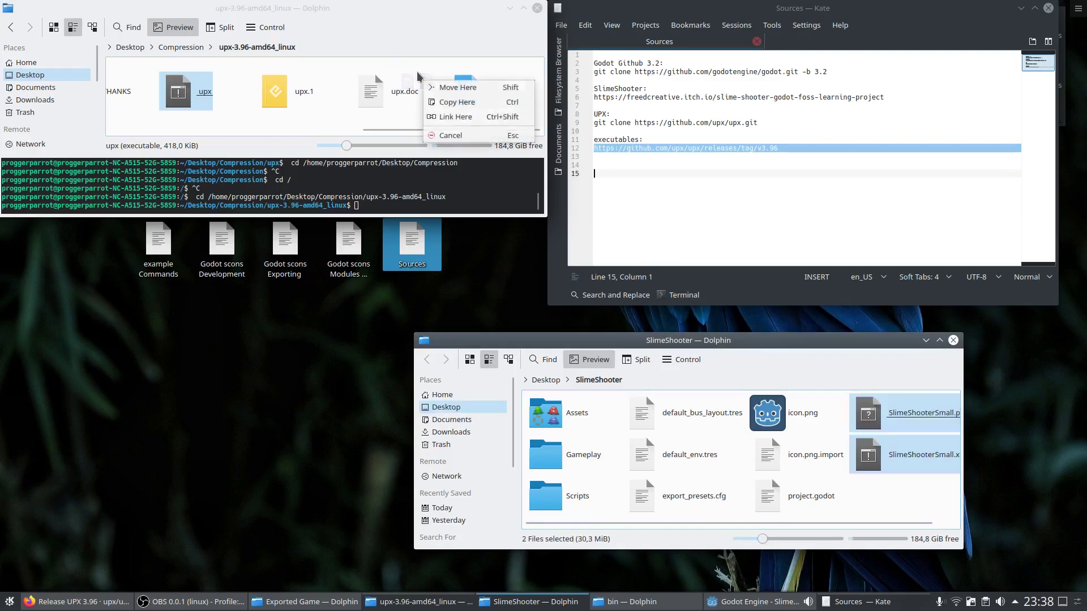
{"action": "left_click", "coordinate": [463, 103]}
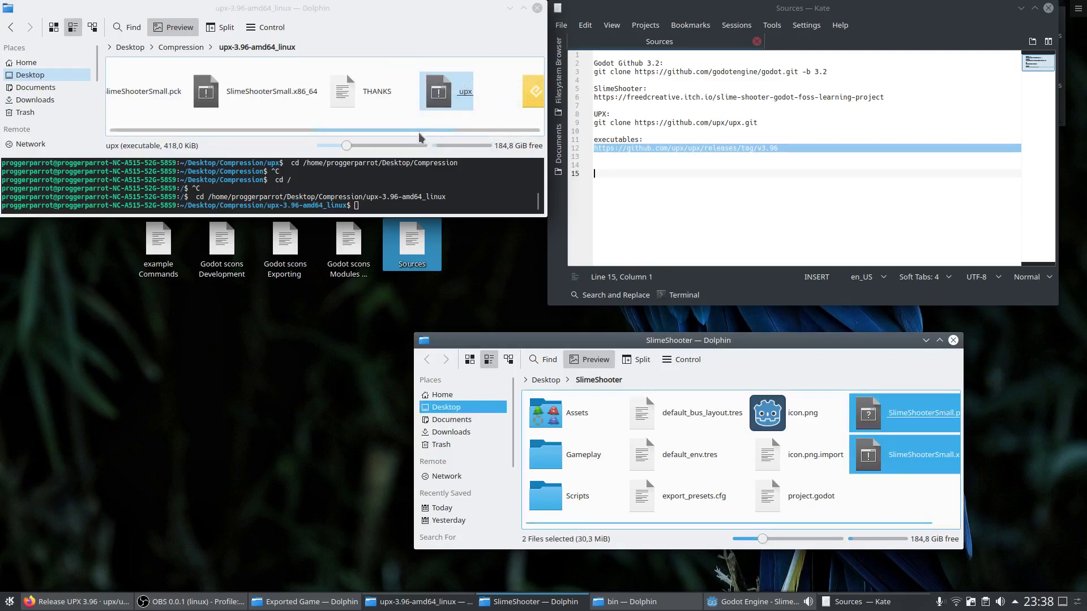
{"action": "left_click", "coordinate": [421, 195]}
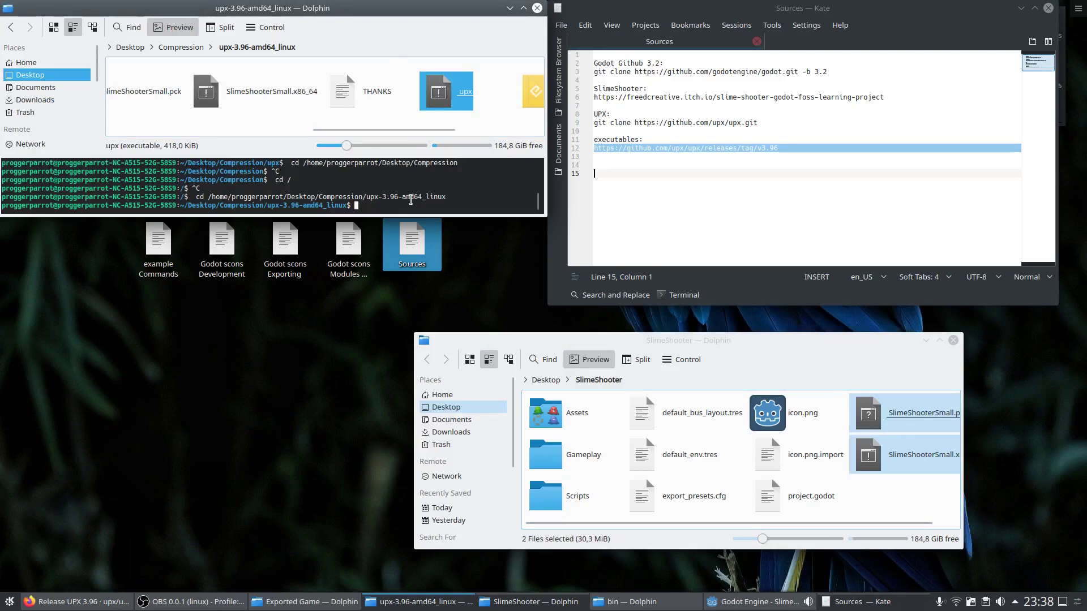
{"action": "left_click", "coordinate": [168, 109]}
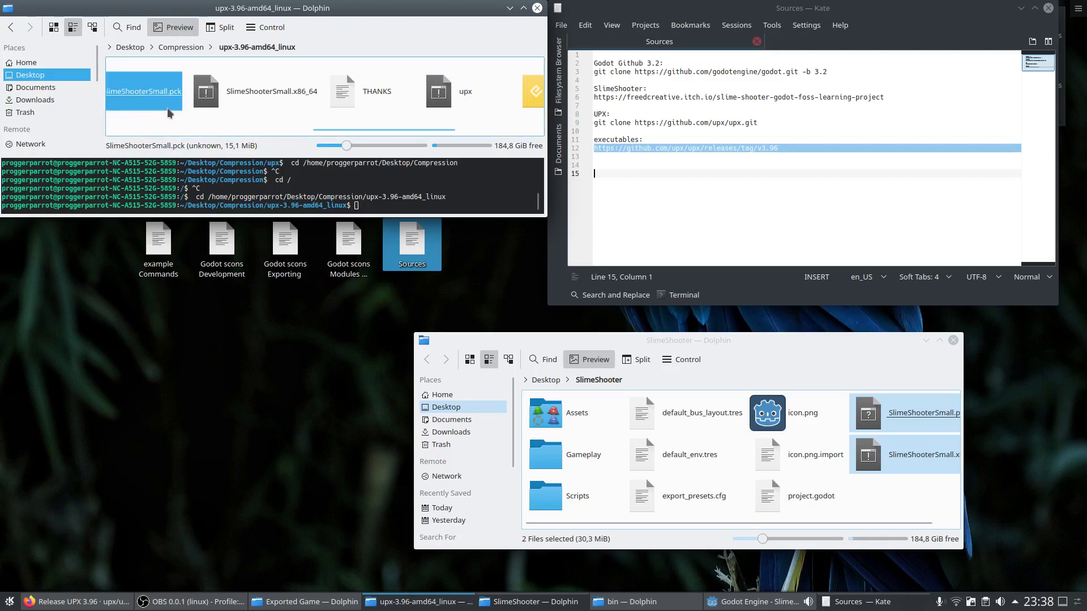
{"action": "left_click", "coordinate": [233, 106]}
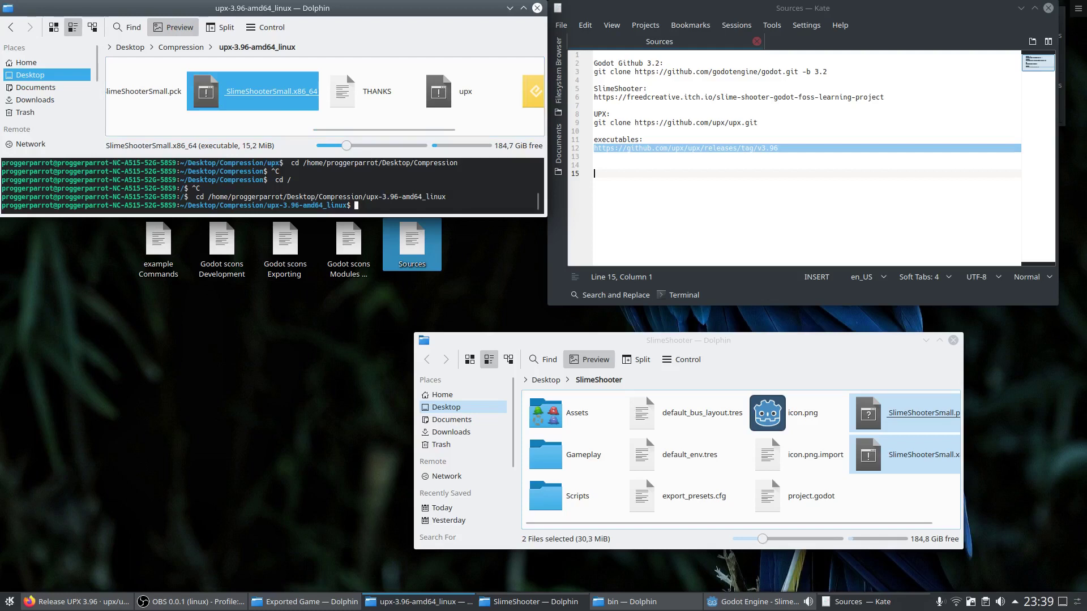
Run ./upx SlimeShooterSmall.x86_64, packing it to 5,1 MiB at a 33.50% ratio
{"action": "type", "text": ".7"}
{"action": "key", "text": "BackSpace"}
{"action": "type", "text": "/"}
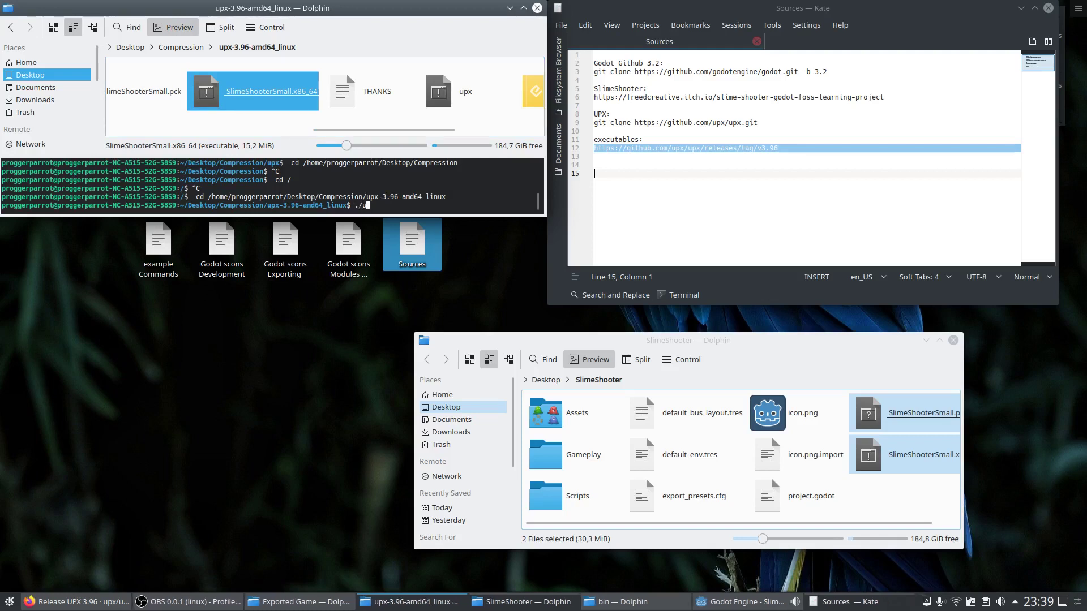
{"action": "type", "text": "upx "}
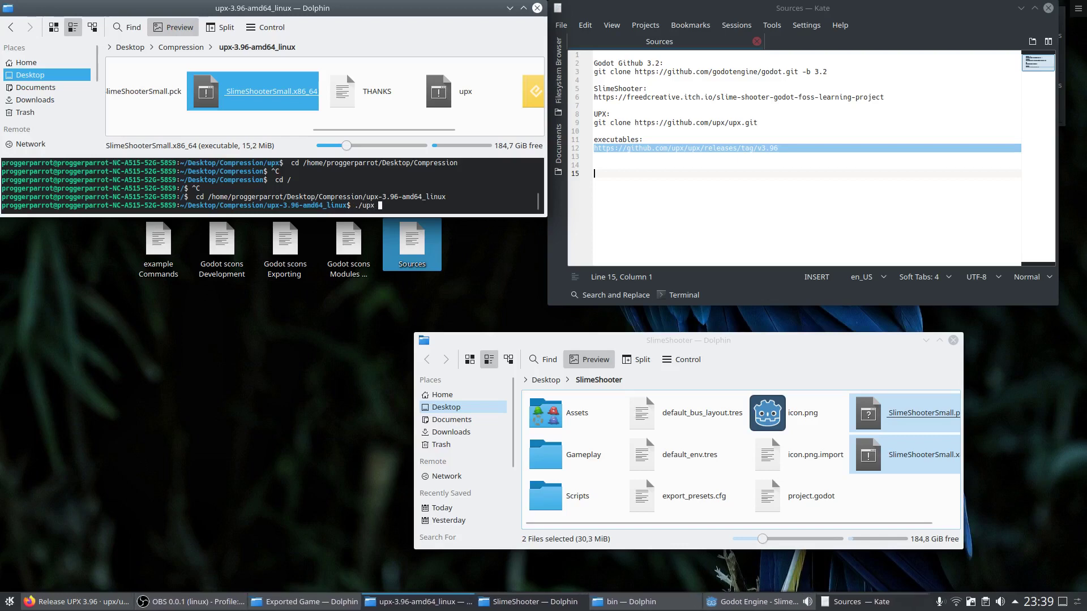
{"action": "type", "text": "Sl"}
{"action": "key", "text": "Tab"}
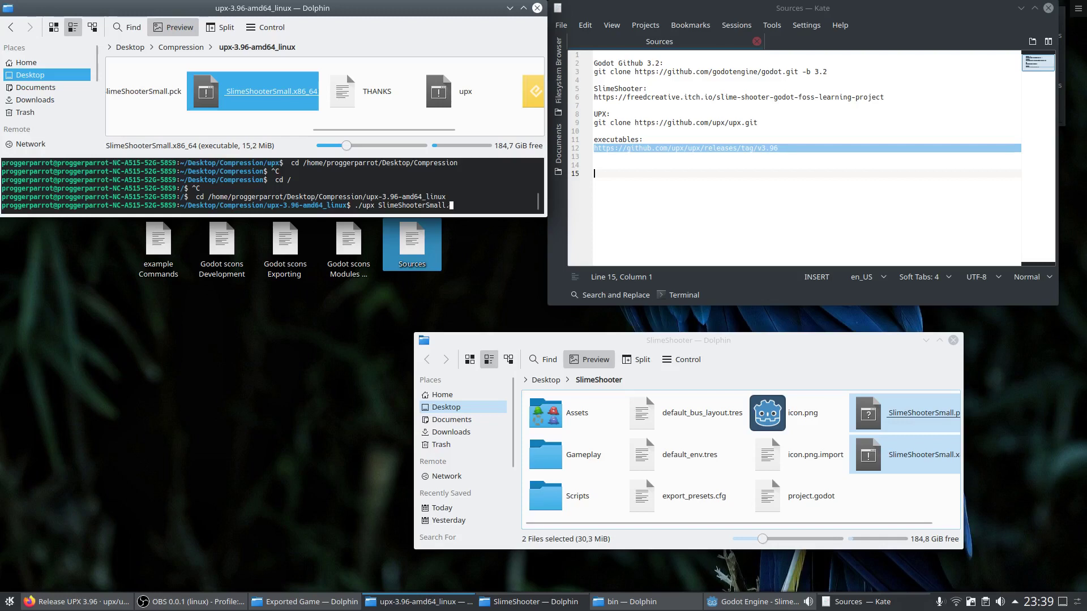
{"action": "type", "text": "x"}
{"action": "key", "text": "Tab"}
{"action": "key", "text": "Return"}
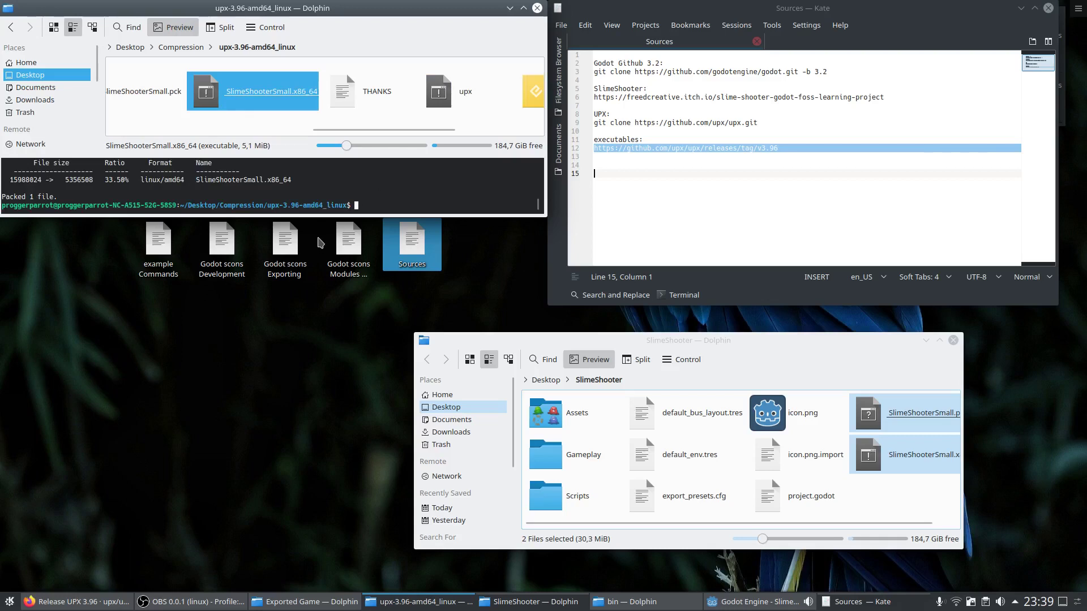
Confirm both SlimeShooterSmall files total 20,2 MiB, then minimize the upx-3.96-amd64_linux window
{"action": "key", "text": "F2"}
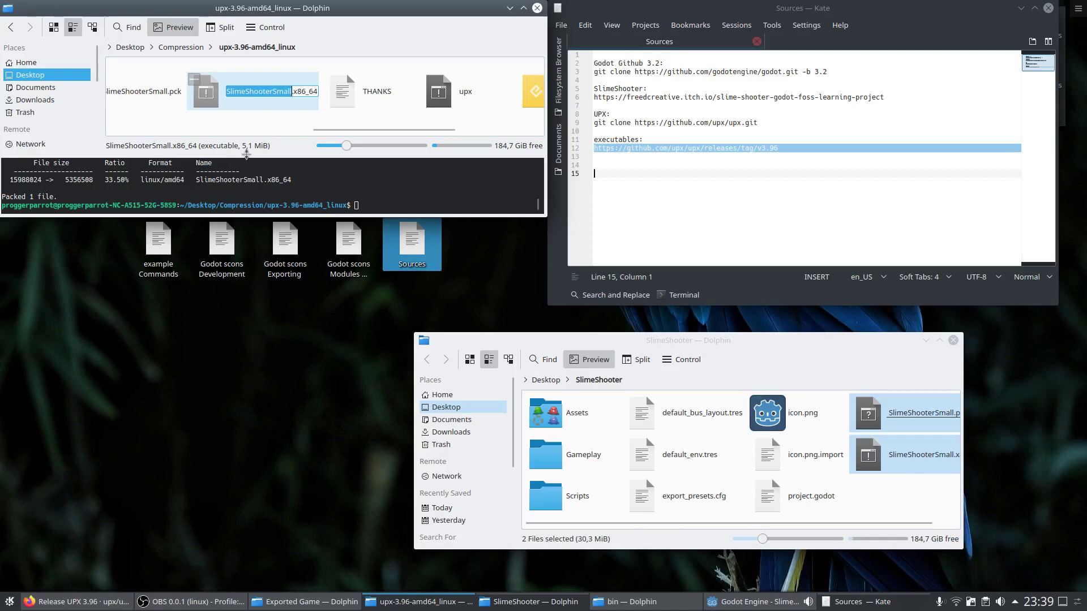
{"action": "left_click", "coordinate": [155, 95], "text": "ctrl"}
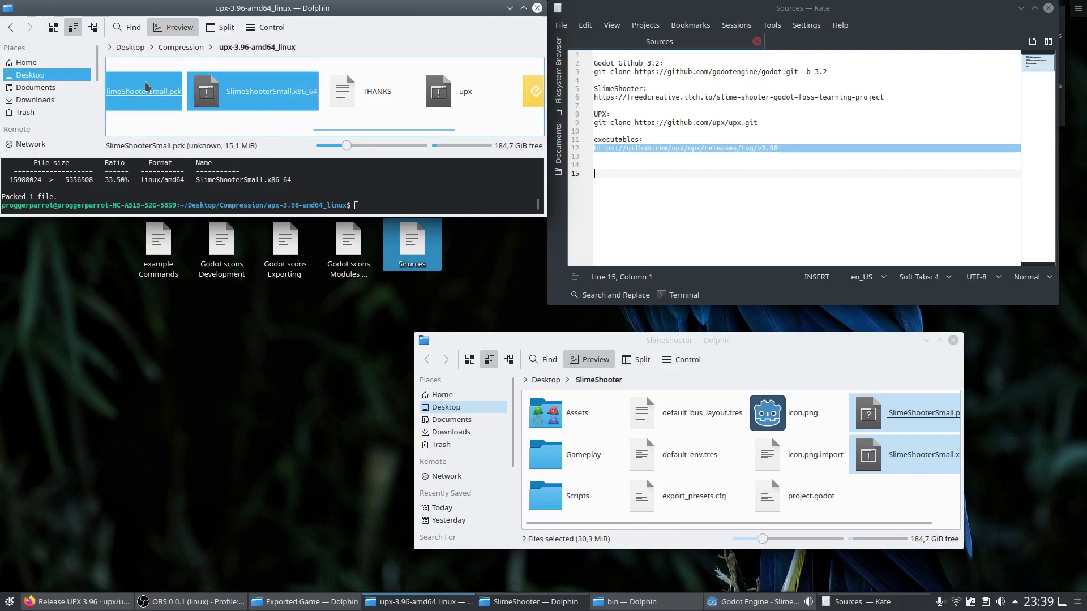
{"action": "right_click", "coordinate": [228, 103]}
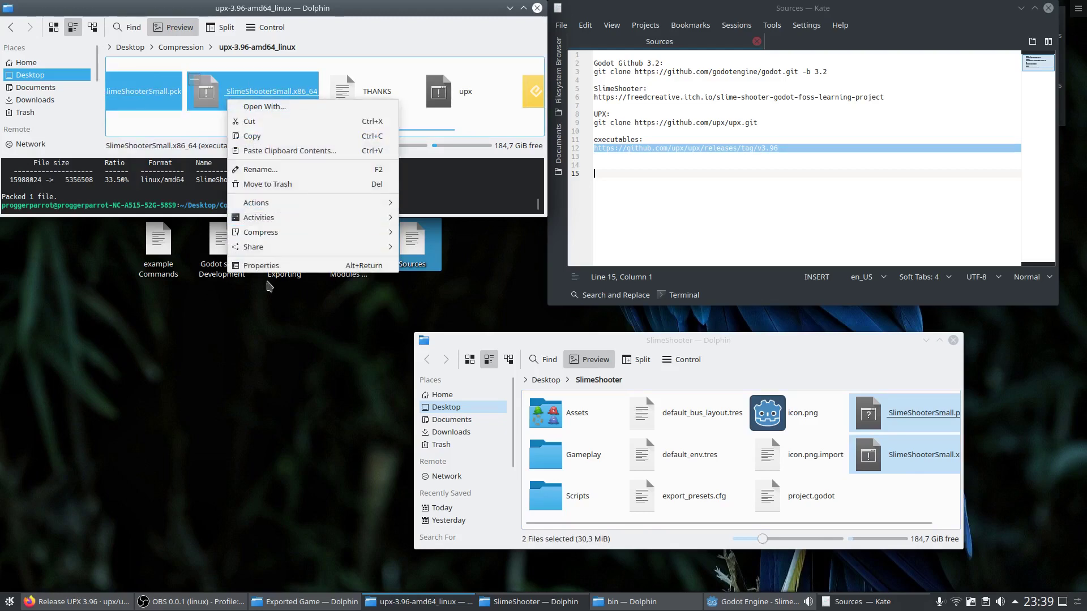
{"action": "left_click", "coordinate": [266, 268]}
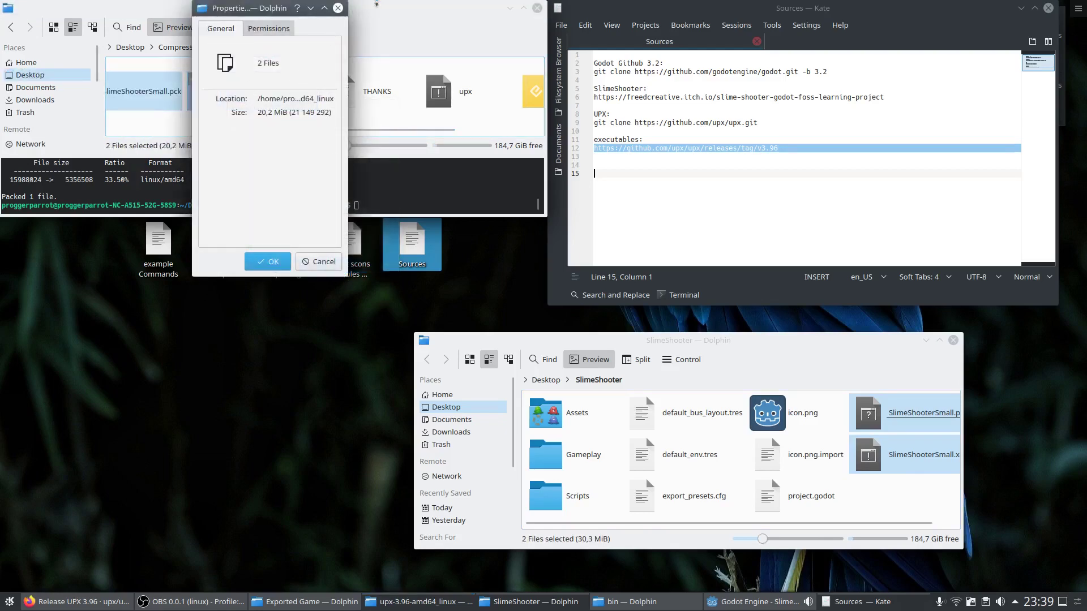
{"action": "left_click", "coordinate": [338, 8]}
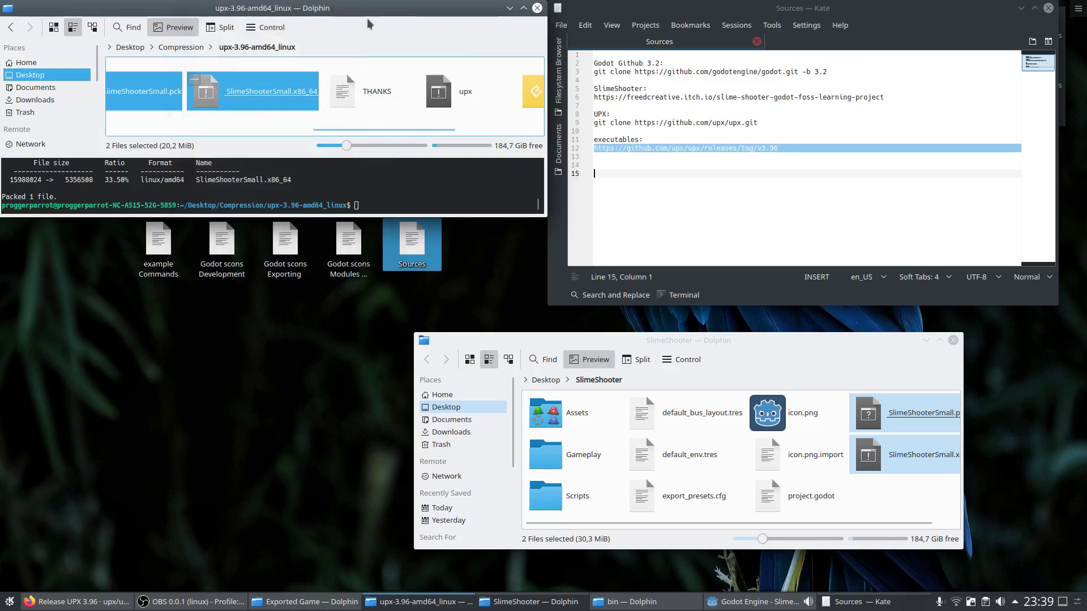
{"action": "left_click", "coordinate": [510, 8]}
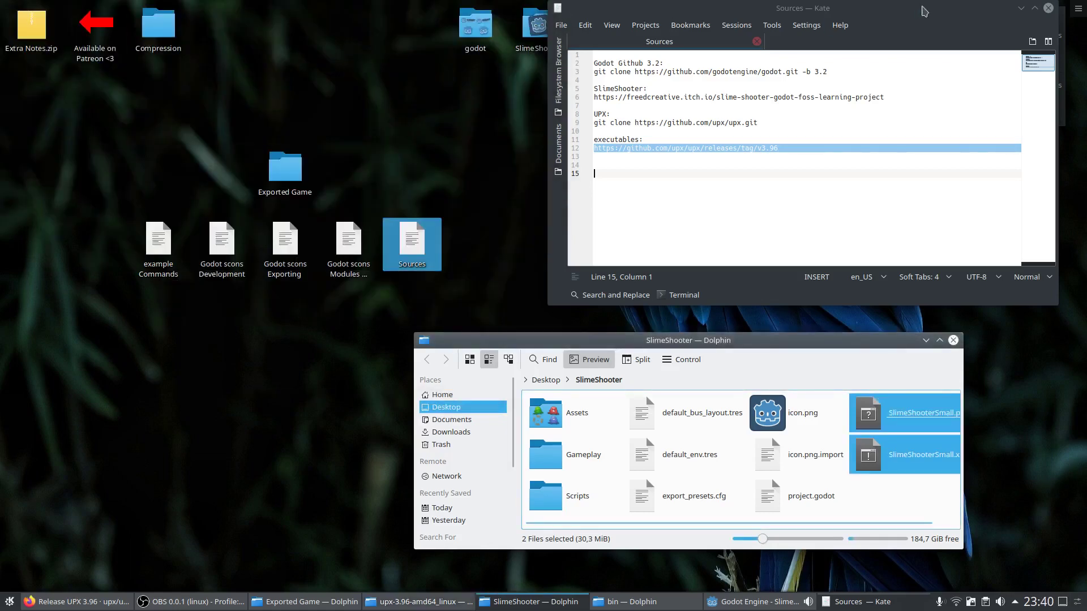
Minimize the Kate notes and SlimeShooter windows and deselect the Sources icon
{"action": "left_click", "coordinate": [1021, 8]}
{"action": "left_click", "coordinate": [926, 340]}
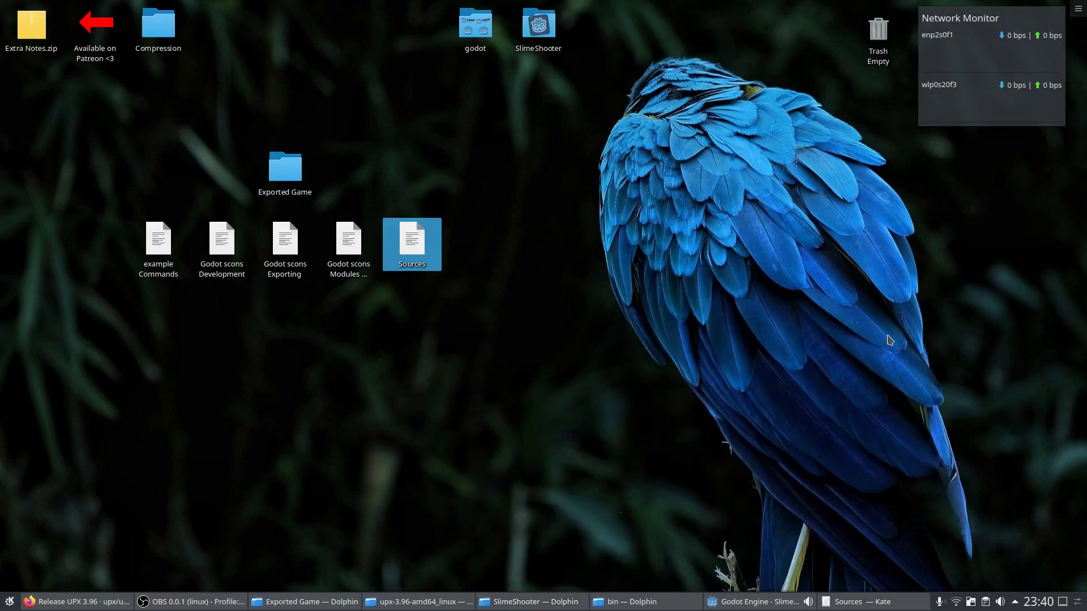
{"action": "left_click", "coordinate": [742, 305]}
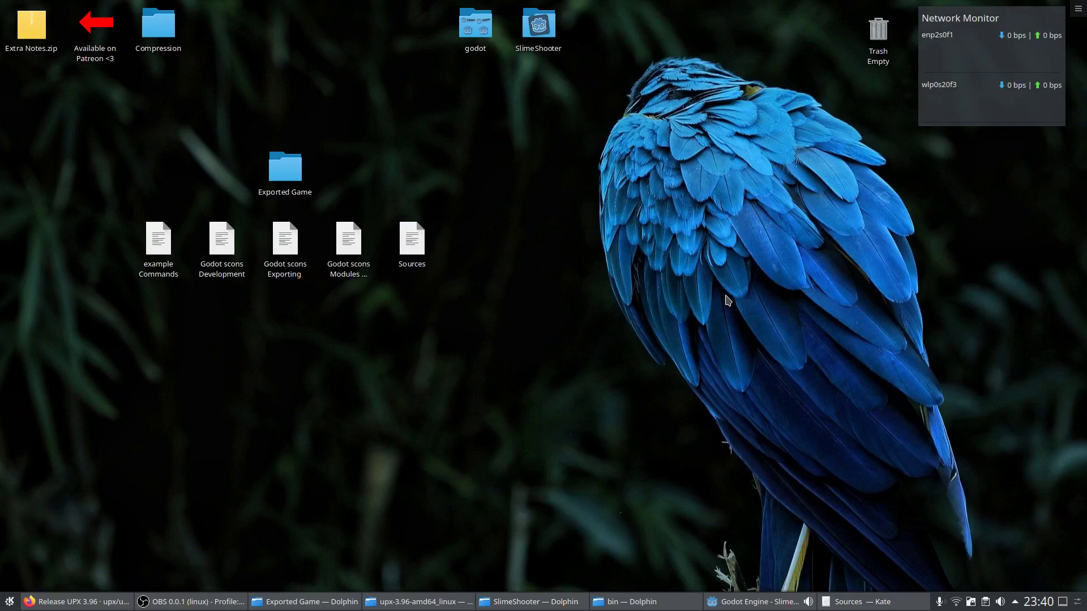
Open the Exported Game folder, move its window right and hide the terminal panel
{"action": "left_click", "coordinate": [293, 162]}
{"action": "double_click", "coordinate": [293, 161]}
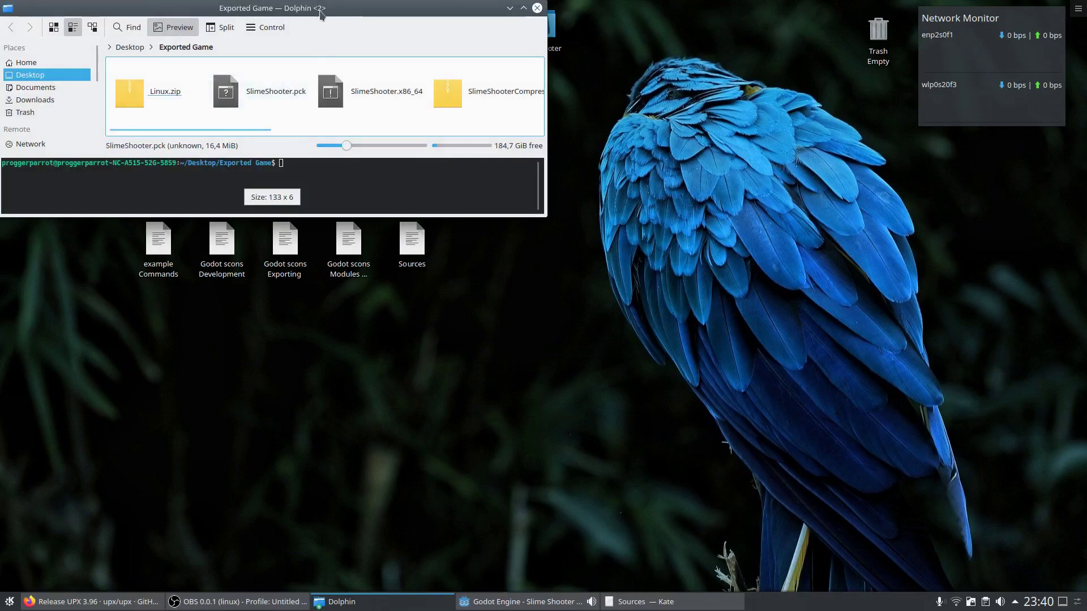
{"action": "left_click_drag", "start_coordinate": [342, 18], "coordinate": [449, 23]}
{"action": "key", "text": "F4"}
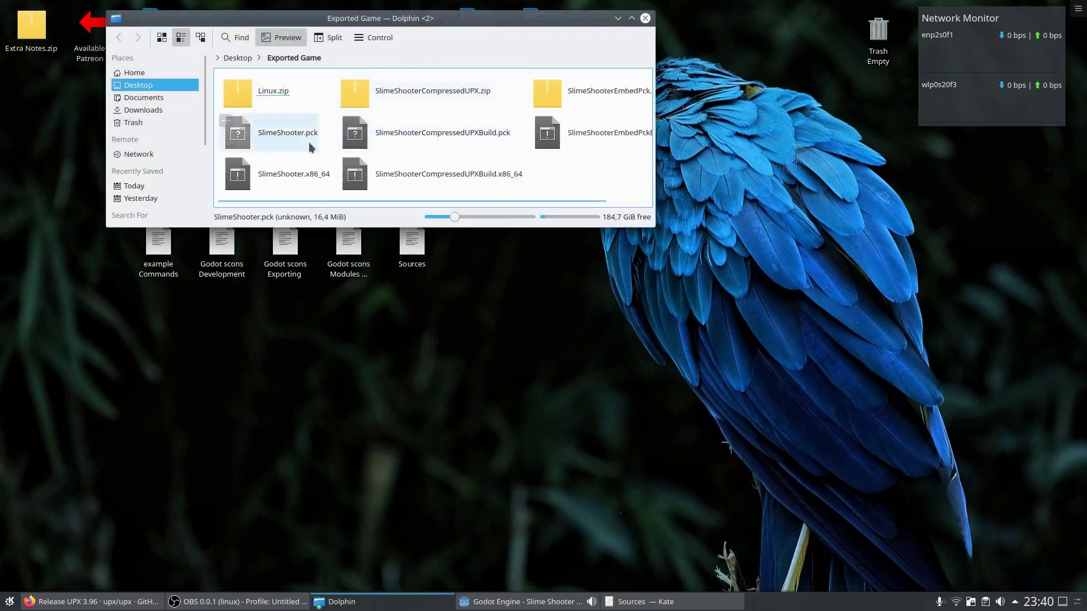
Show size details for the original SlimeShooter.x86_64 and .pck build and Linux.zip at bottom left
{"action": "left_click", "coordinate": [293, 164]}
{"action": "left_click", "coordinate": [296, 140], "text": "ctrl"}
{"action": "right_click", "coordinate": [297, 139]}
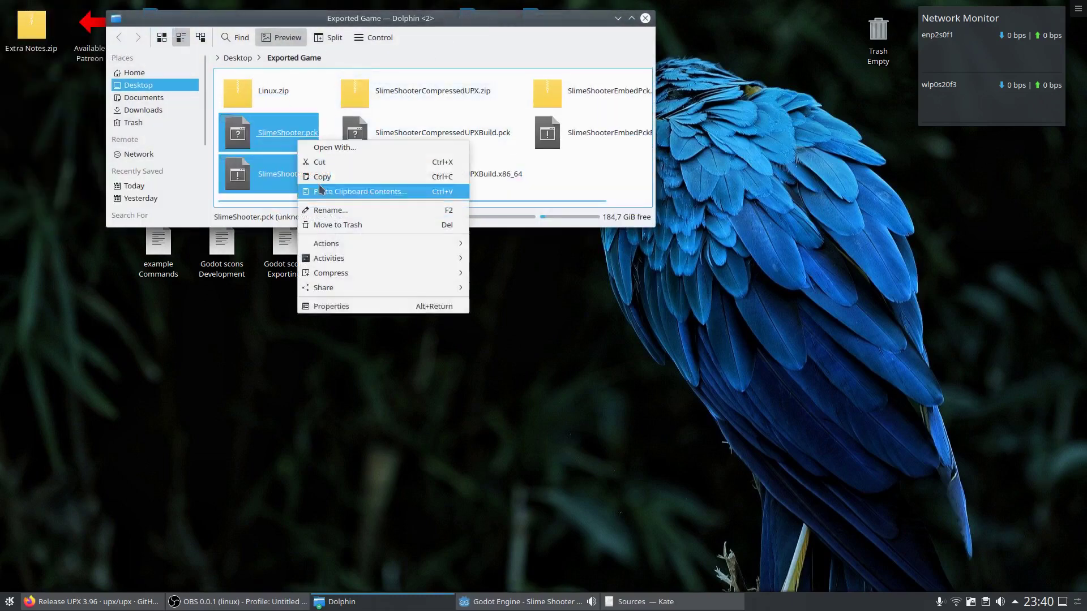
{"action": "left_click", "coordinate": [364, 307]}
{"action": "left_click_drag", "start_coordinate": [372, 7], "coordinate": [67, 310]}
{"action": "right_click", "coordinate": [264, 90]}
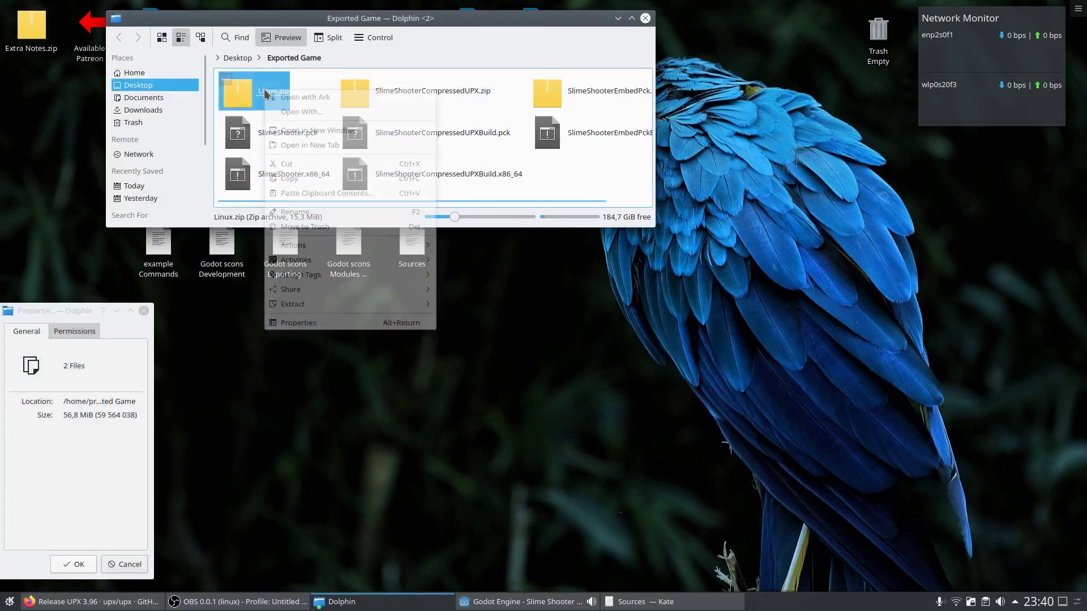
{"action": "left_click", "coordinate": [307, 322]}
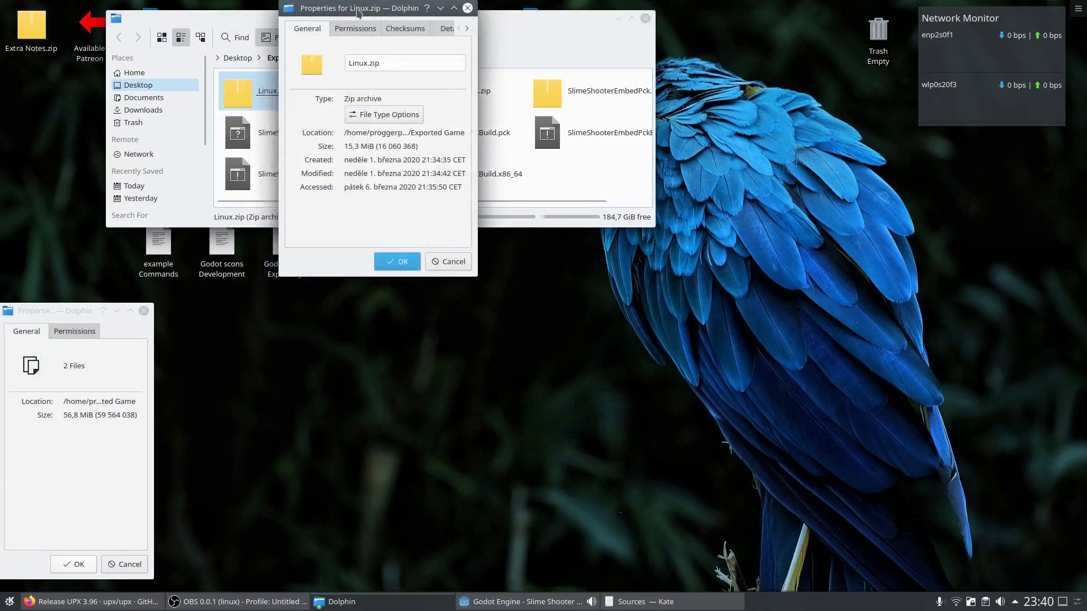
{"action": "left_click_drag", "start_coordinate": [356, 8], "coordinate": [192, 309]}
Show properties of SlimeShooterEmbedPckBuild.x86_64 and SlimeShooterEmbedPck.zip at bottom right
{"action": "left_click", "coordinate": [577, 131]}
{"action": "right_click", "coordinate": [577, 131]}
{"action": "left_click", "coordinate": [631, 314]}
{"action": "left_click_drag", "start_coordinate": [367, 22], "coordinate": [918, 316]}
{"action": "left_click", "coordinate": [547, 91]}
{"action": "right_click", "coordinate": [610, 99]}
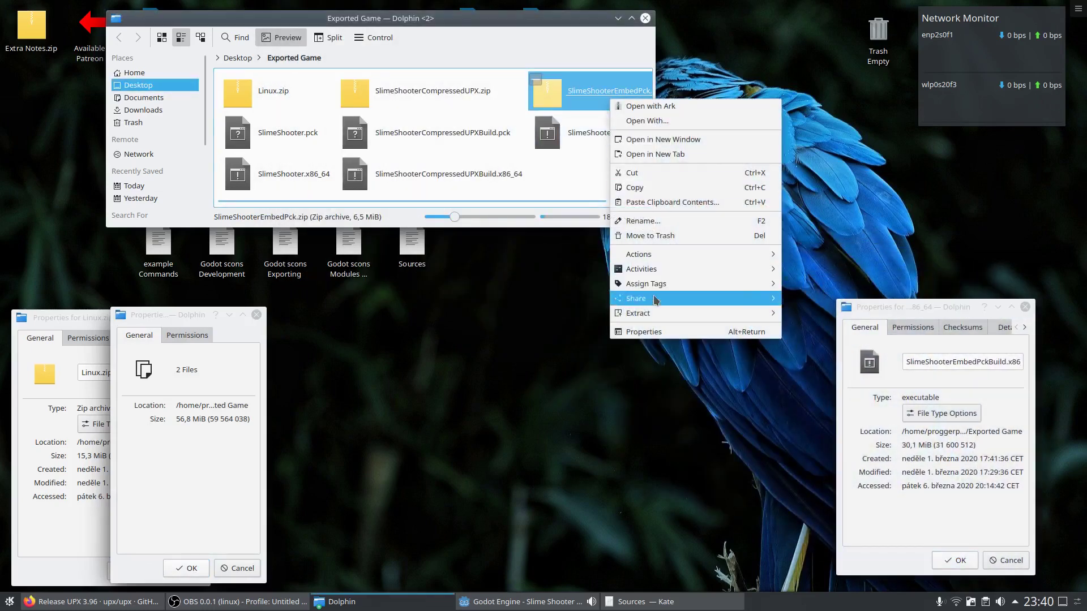
{"action": "left_click", "coordinate": [640, 331]}
{"action": "left_click_drag", "start_coordinate": [397, 14], "coordinate": [854, 307]}
{"action": "left_click", "coordinate": [953, 316]}
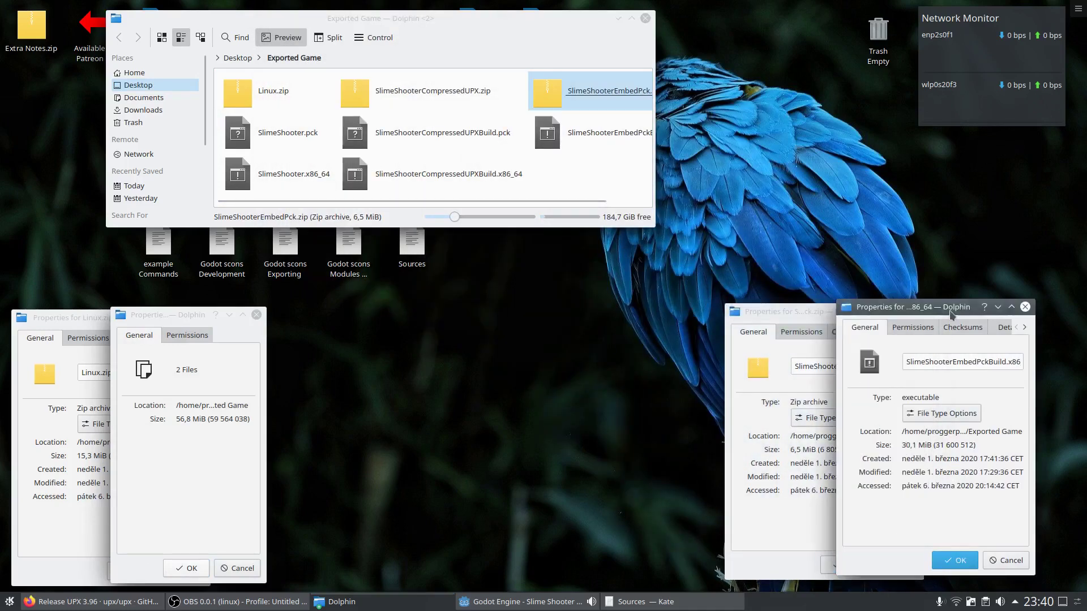
Show the combined SlimeShooterCompressedUPXBuild size and SlimeShooterCompressedUPX.zip properties in the centre
{"action": "left_click", "coordinate": [435, 157]}
{"action": "left_click", "coordinate": [440, 137], "text": "ctrl"}
{"action": "right_click", "coordinate": [441, 137]}
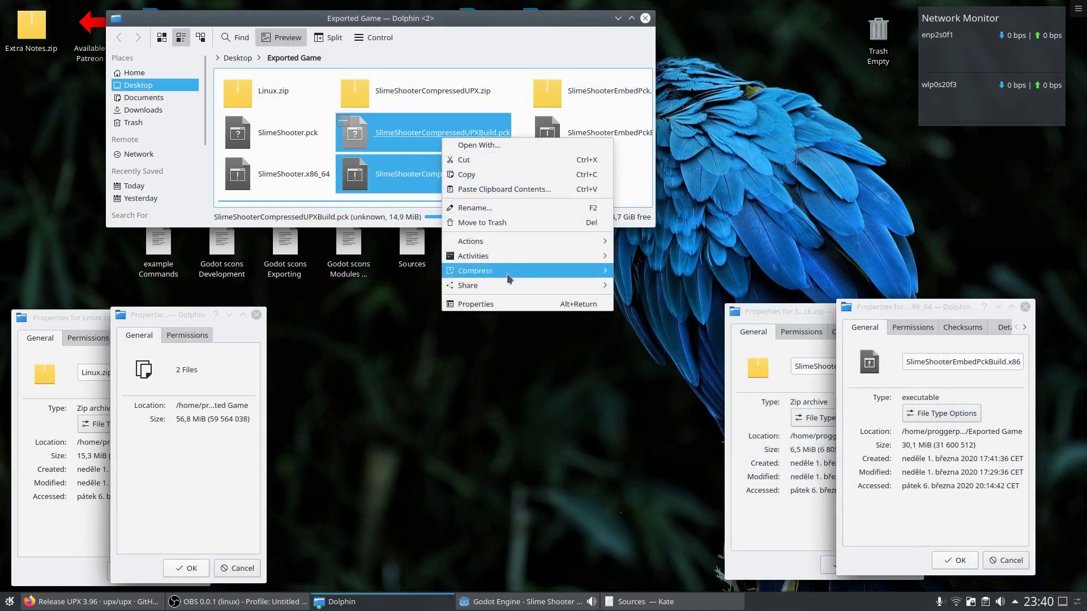
{"action": "left_click", "coordinate": [490, 305]}
{"action": "left_click_drag", "start_coordinate": [376, 15], "coordinate": [561, 315]}
{"action": "left_click", "coordinate": [397, 91]}
{"action": "right_click", "coordinate": [396, 90]}
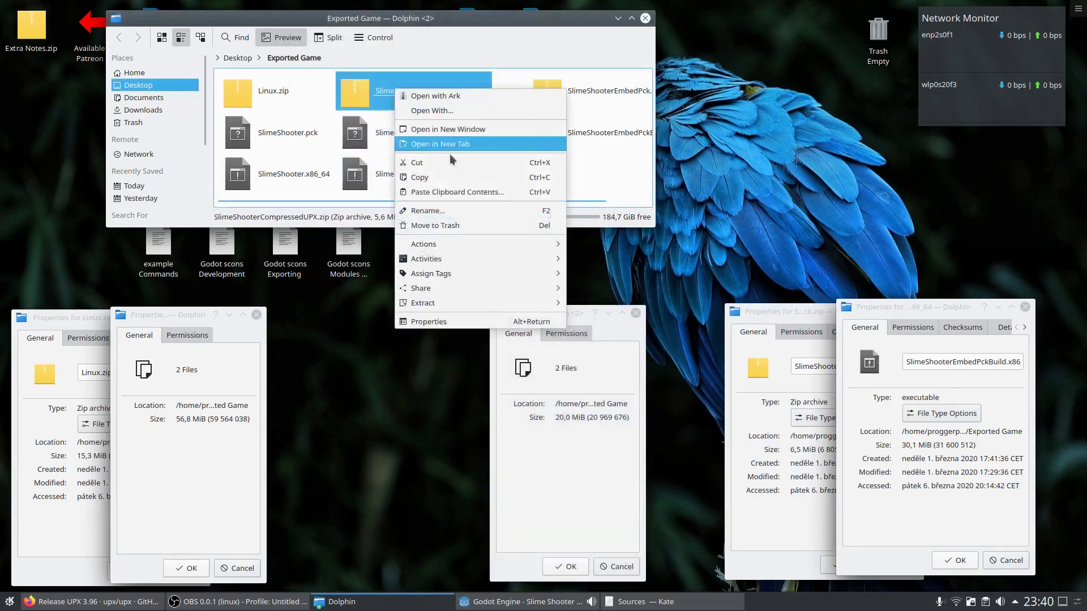
{"action": "left_click", "coordinate": [487, 322]}
{"action": "left_click_drag", "start_coordinate": [376, 14], "coordinate": [485, 308]}
{"action": "left_click", "coordinate": [597, 466]}
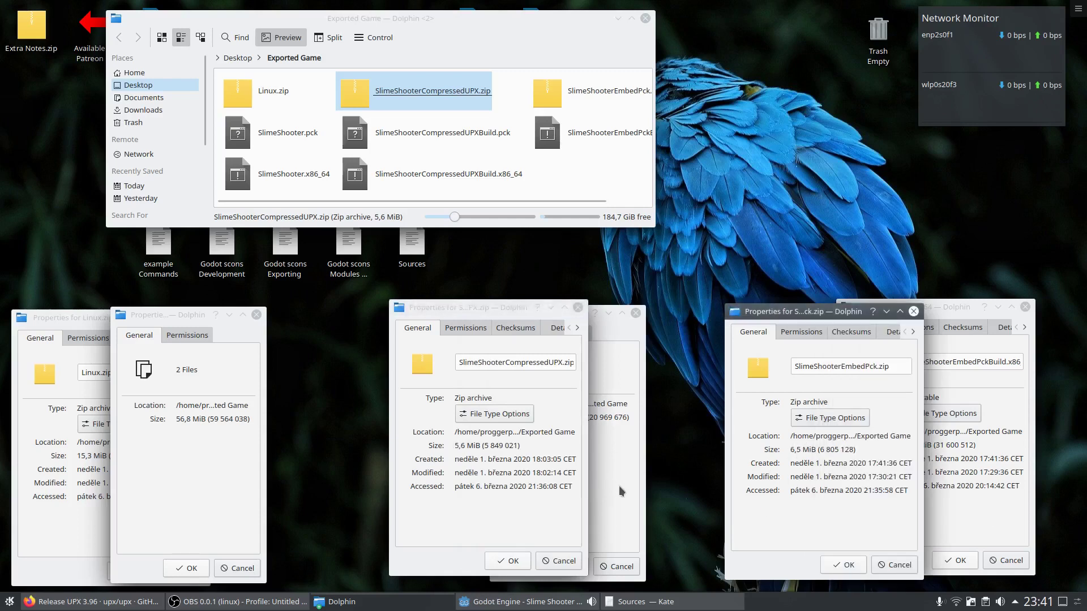
Raise the 30,1 MiB embedded executable details, then select SlimeShooter.x86_64 and SlimeShooter.pck
{"action": "left_click", "coordinate": [1003, 512]}
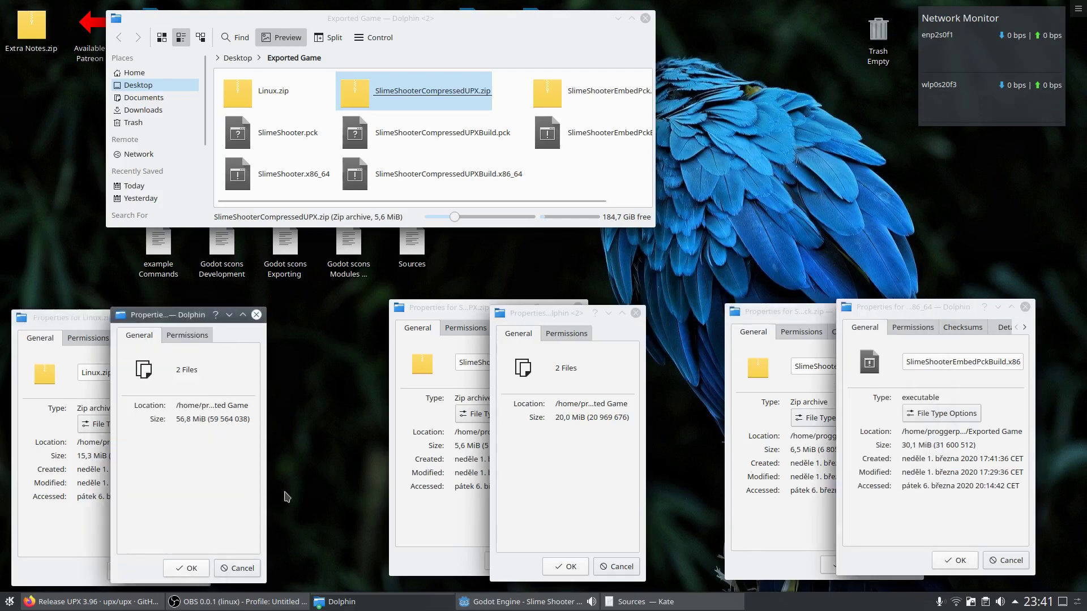
{"action": "left_click", "coordinate": [570, 185]}
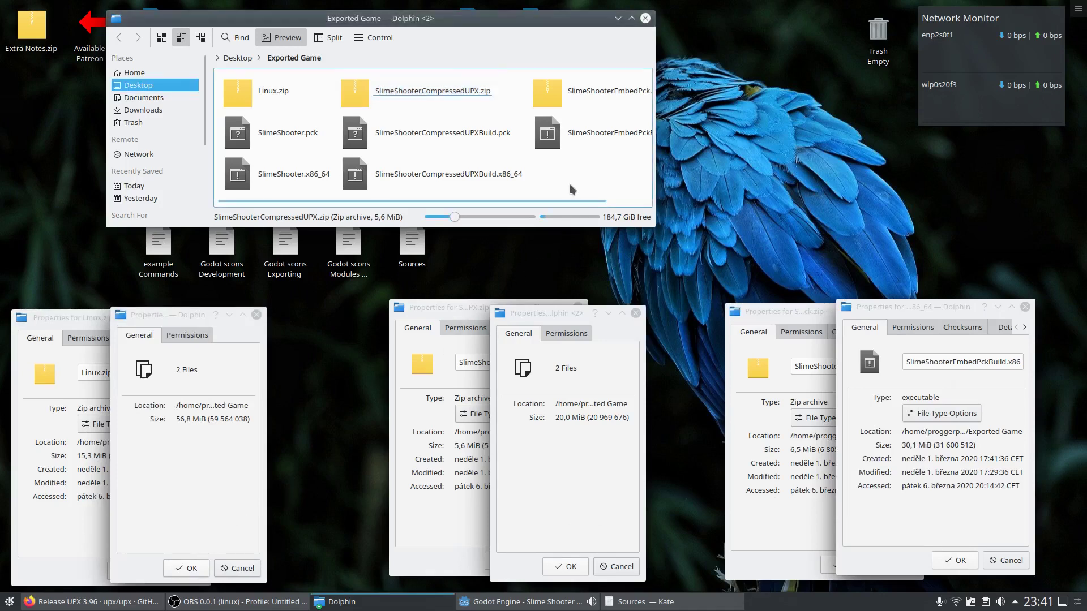
{"action": "left_click", "coordinate": [238, 176]}
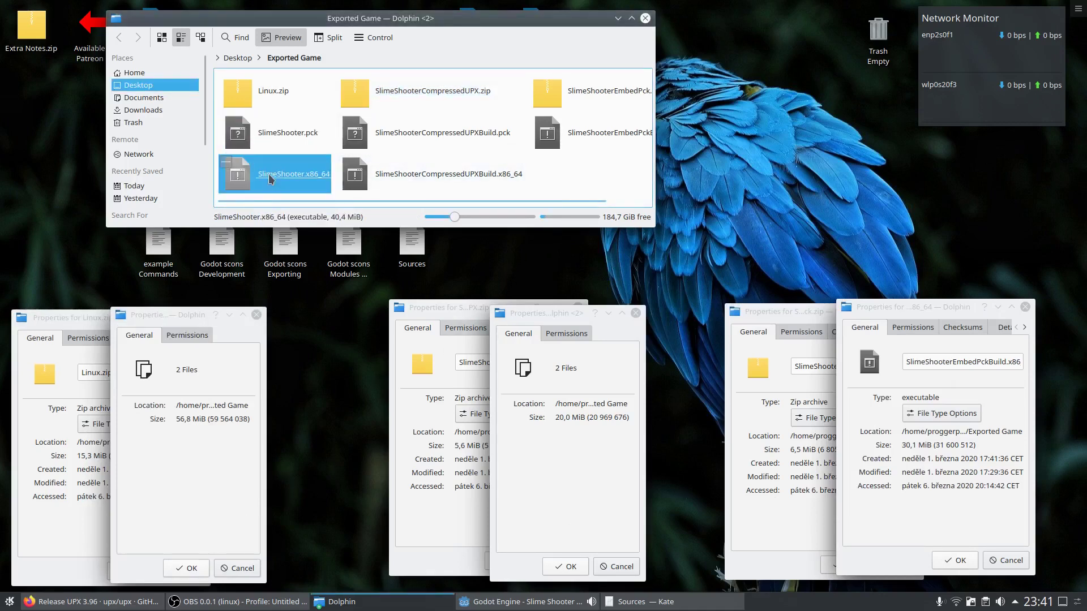
{"action": "left_click", "coordinate": [284, 146], "text": "ctrl"}
{"action": "right_click", "coordinate": [284, 143]}
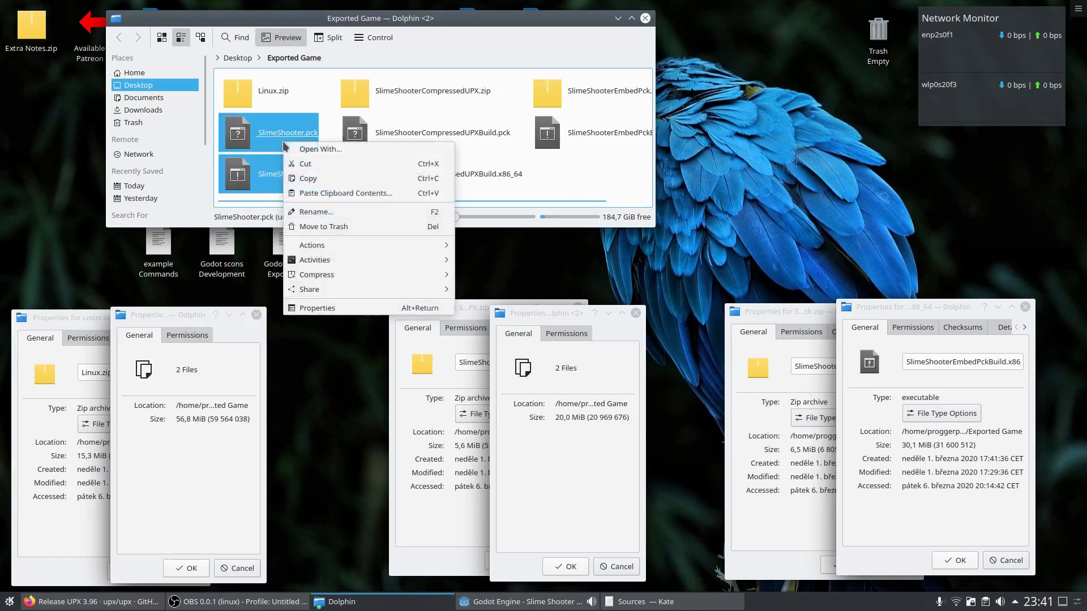
{"action": "mouse_move", "coordinate": [336, 277]}
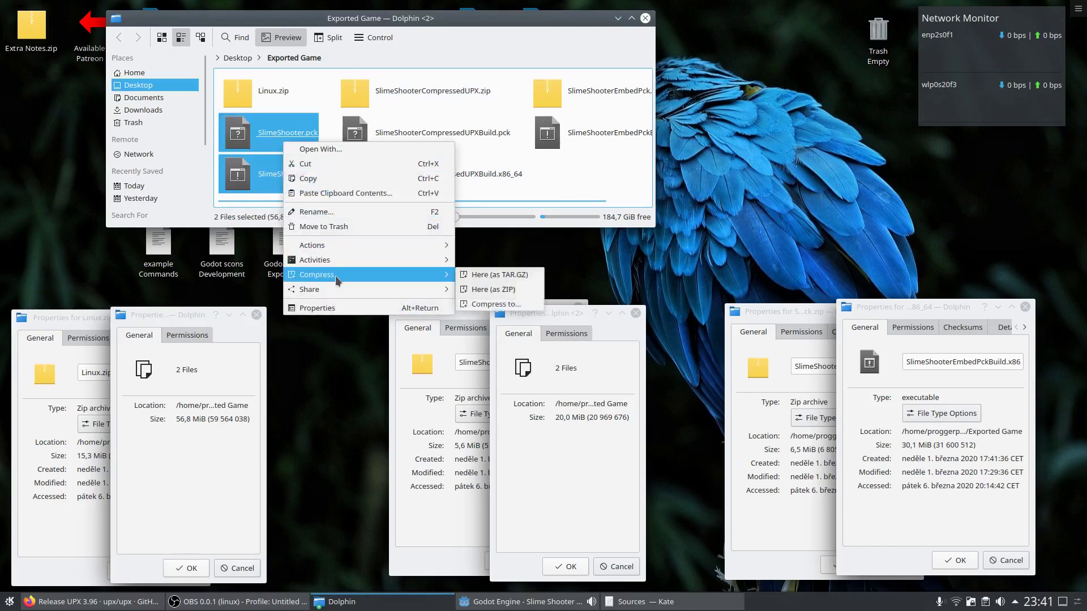
{"action": "left_click", "coordinate": [505, 303]}
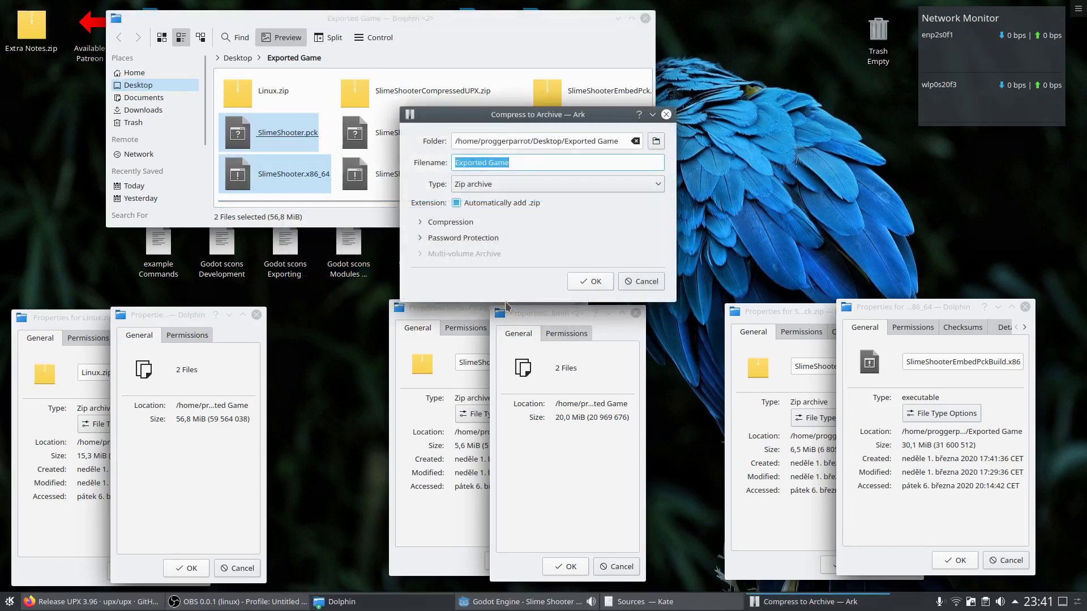
{"action": "left_click", "coordinate": [450, 222]}
{"action": "left_click_drag", "start_coordinate": [586, 276], "coordinate": [653, 276]}
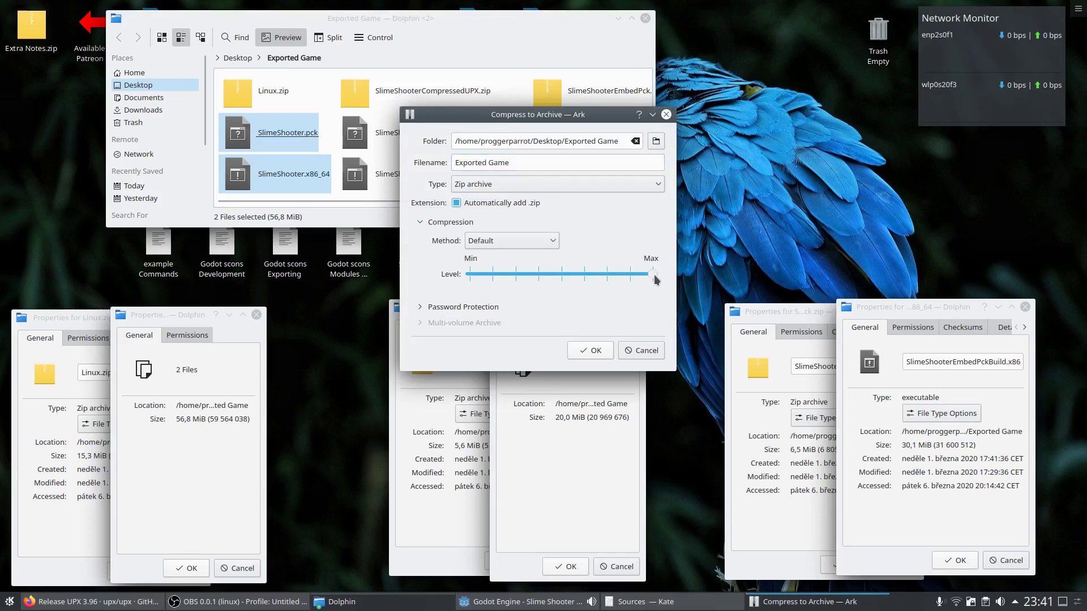
{"action": "left_click", "coordinate": [539, 242]}
{"action": "left_click", "coordinate": [595, 246]}
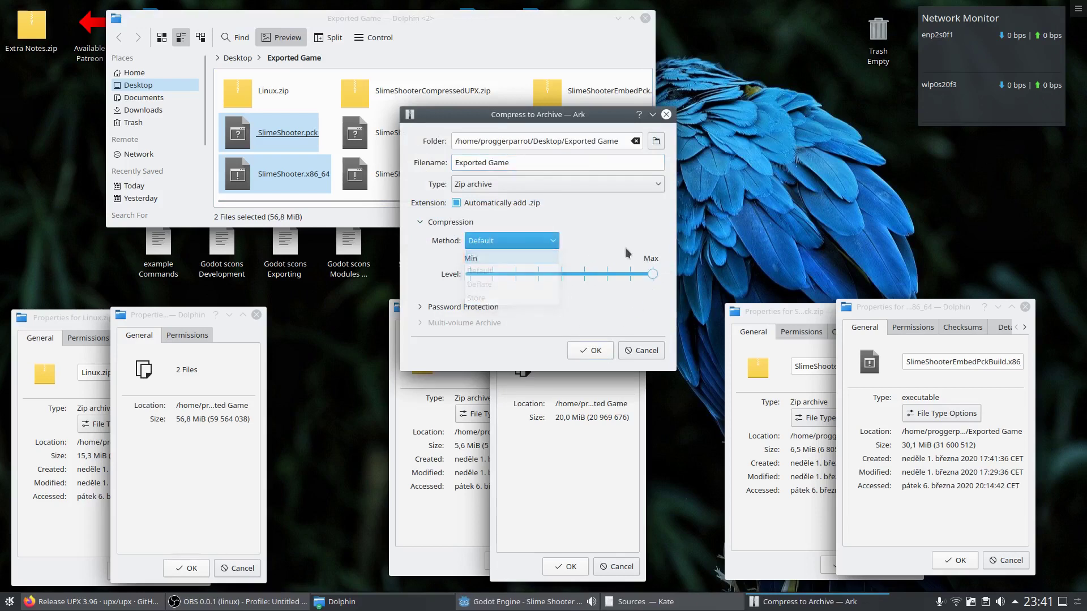
{"action": "left_click", "coordinate": [651, 274]}
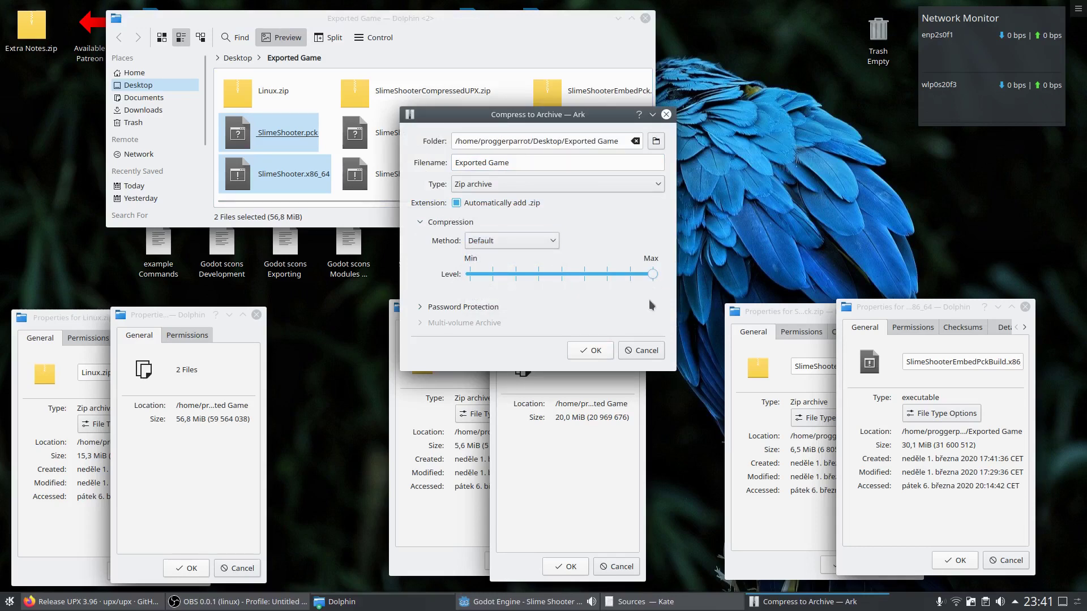
{"action": "left_click", "coordinate": [651, 349]}
{"action": "left_click", "coordinate": [582, 168]}
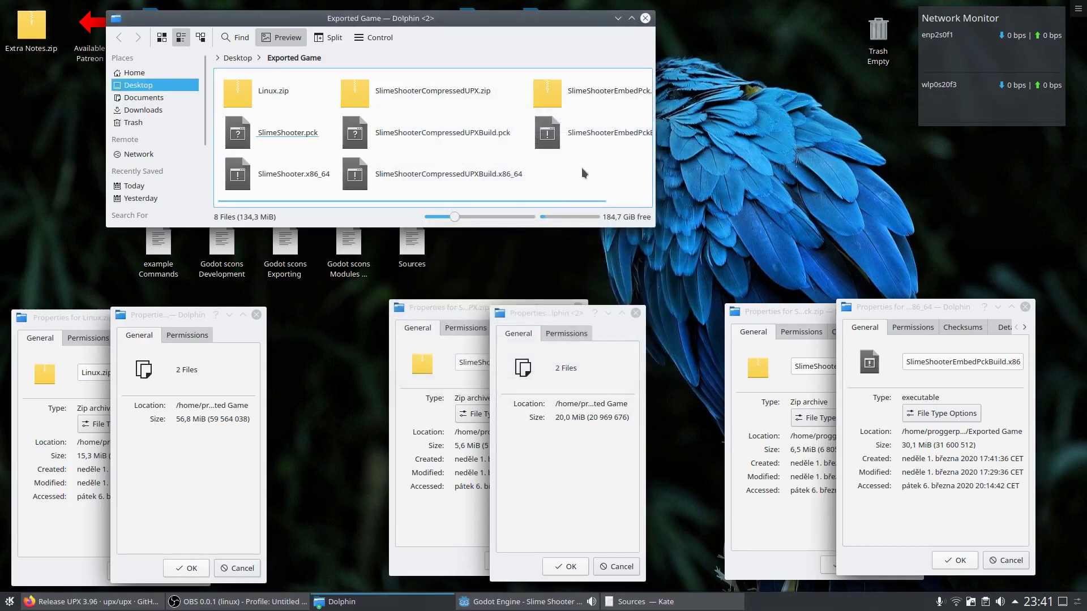
Minimise the Exported Game window and clear the desktop icon selection
{"action": "left_click", "coordinate": [617, 19]}
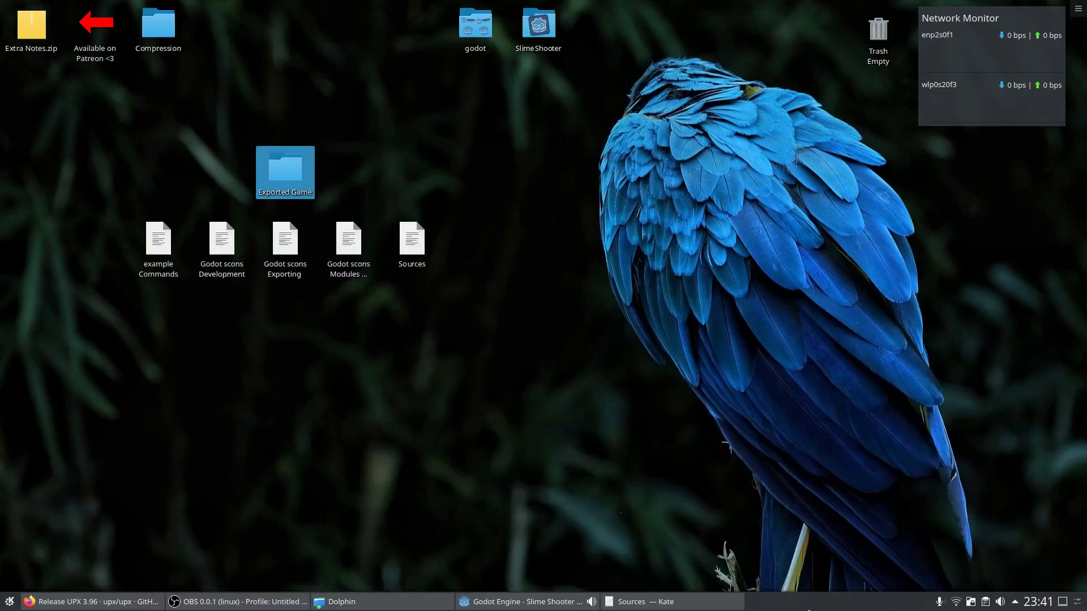
{"action": "left_click", "coordinate": [802, 564]}
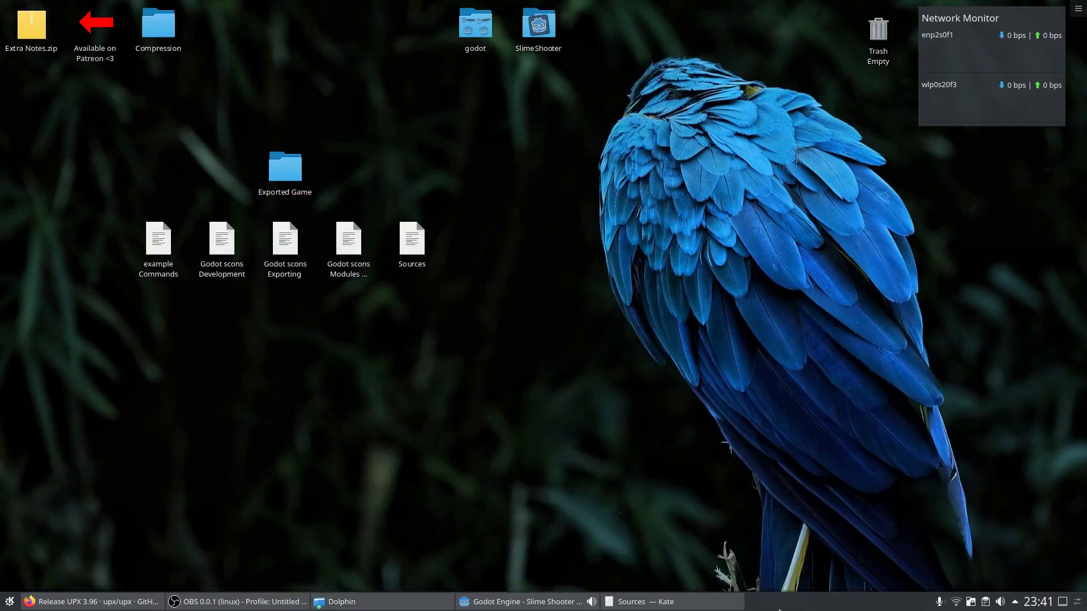